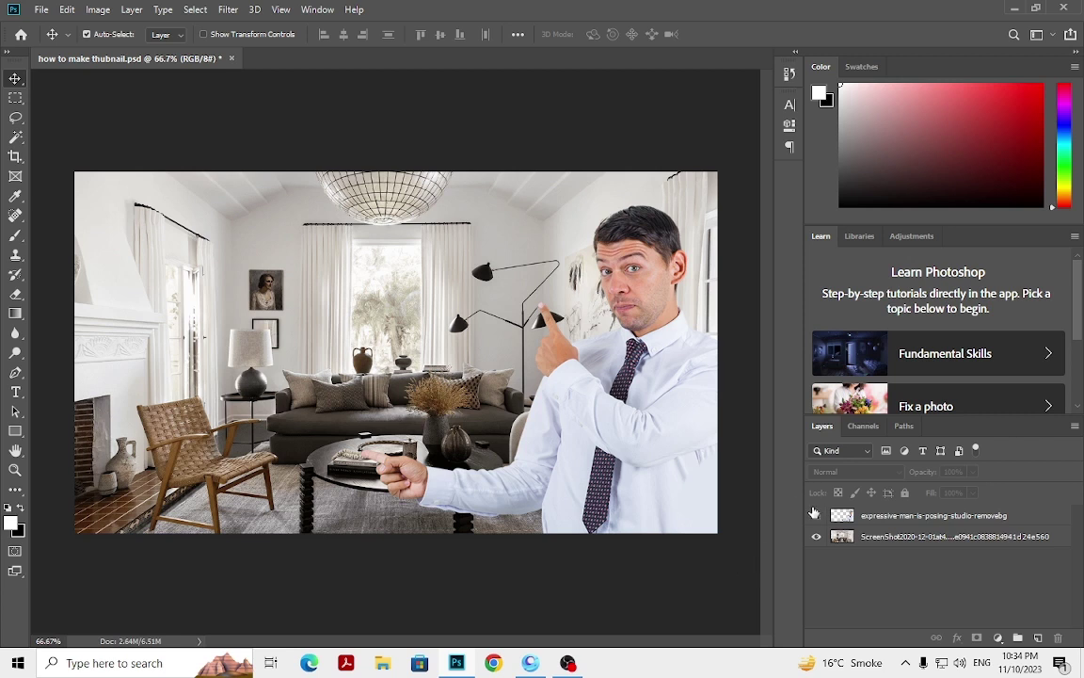
Step: Add a black #000000 Solid Color fill layer and move it to the bottom of the stack
click(816, 514)
click(817, 517)
click(996, 639)
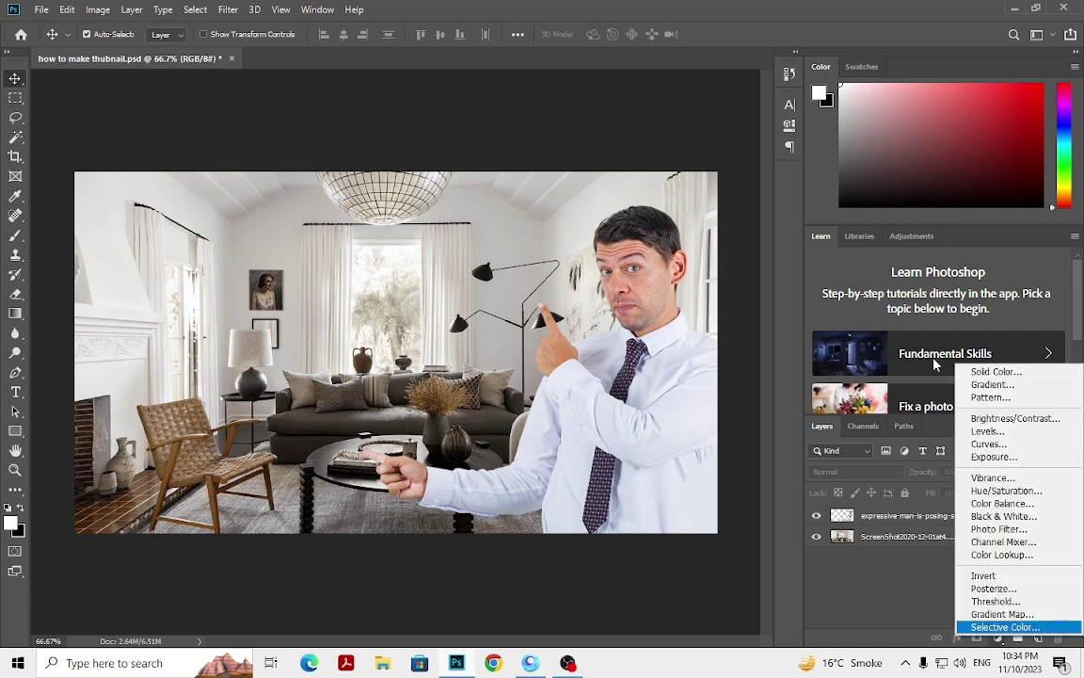
click(992, 370)
text(000000)
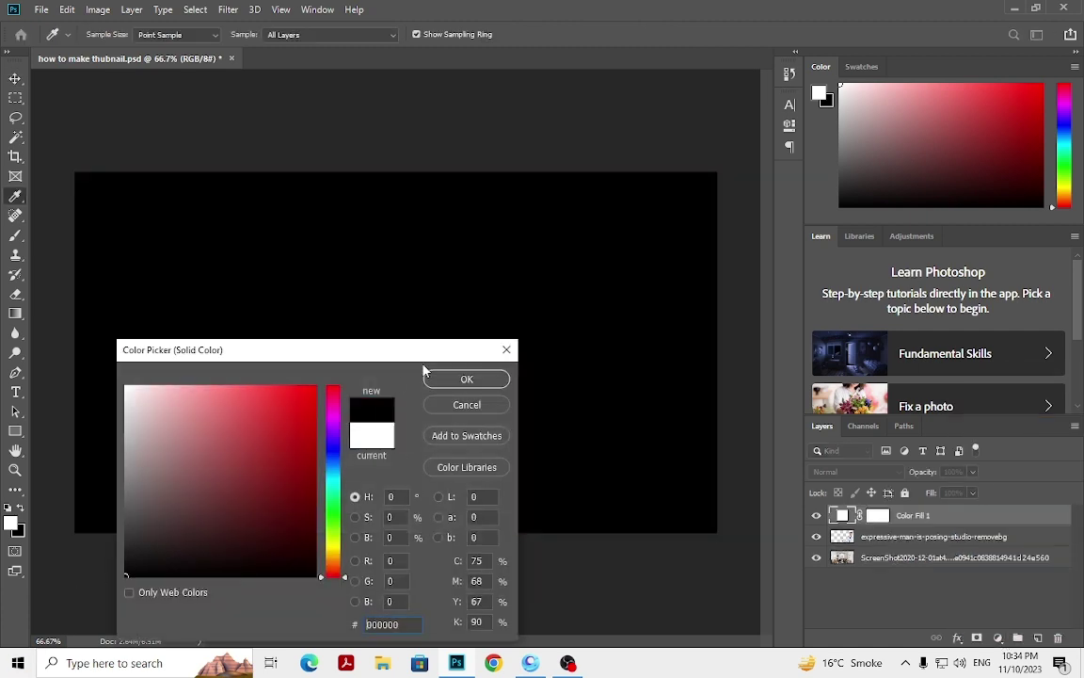
click(464, 378)
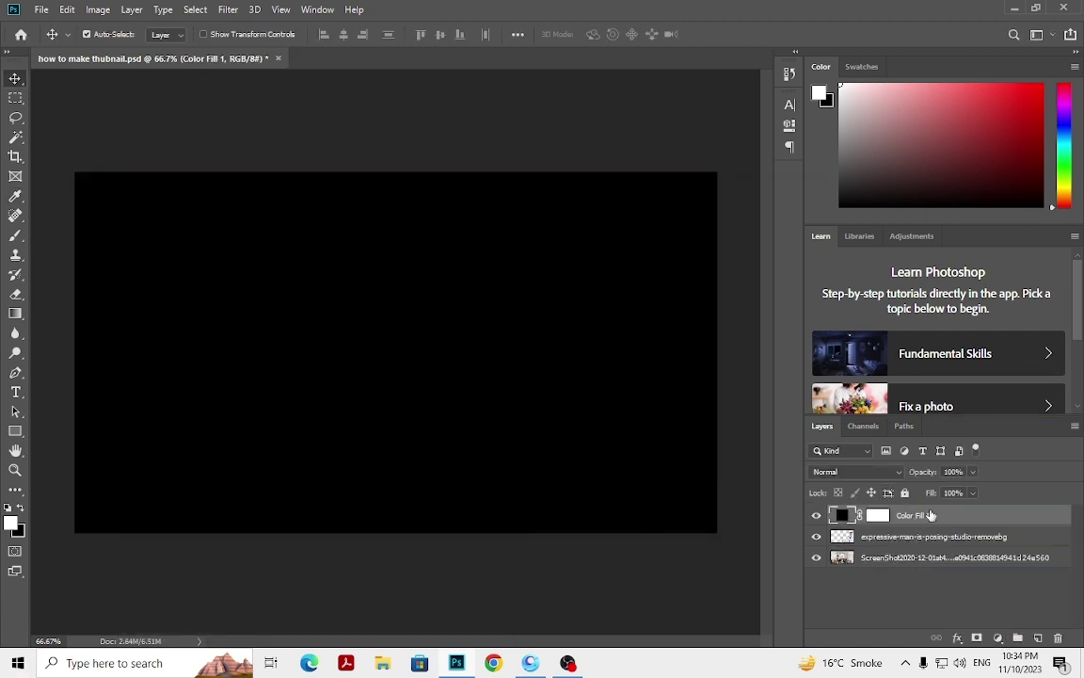
drag(930, 515, 942, 566)
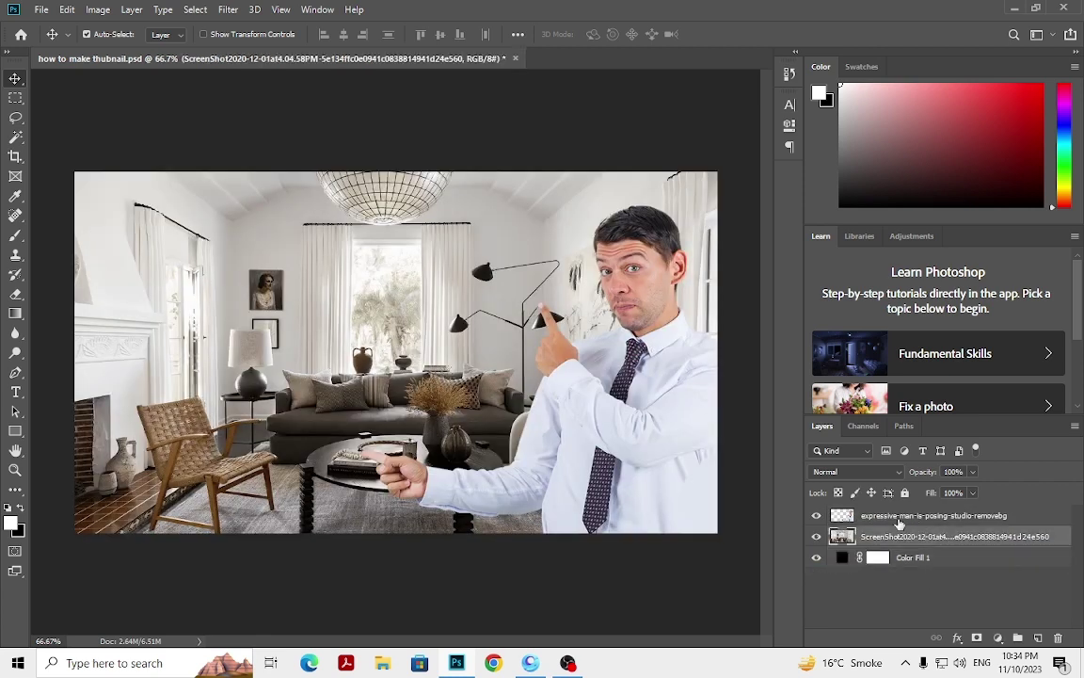
Step: Lower the room screenshot layer's opacity so it is only faintly visible
click(896, 537)
key(0)
key(0)
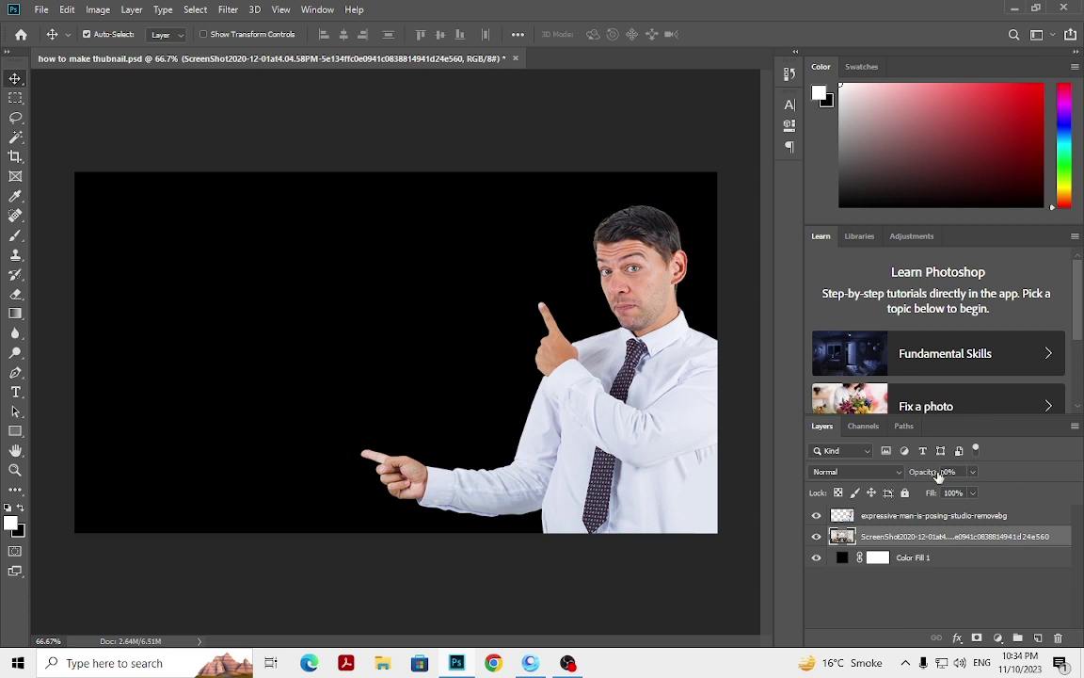
click(951, 474)
key(Up)
key(Up)
key(Up)
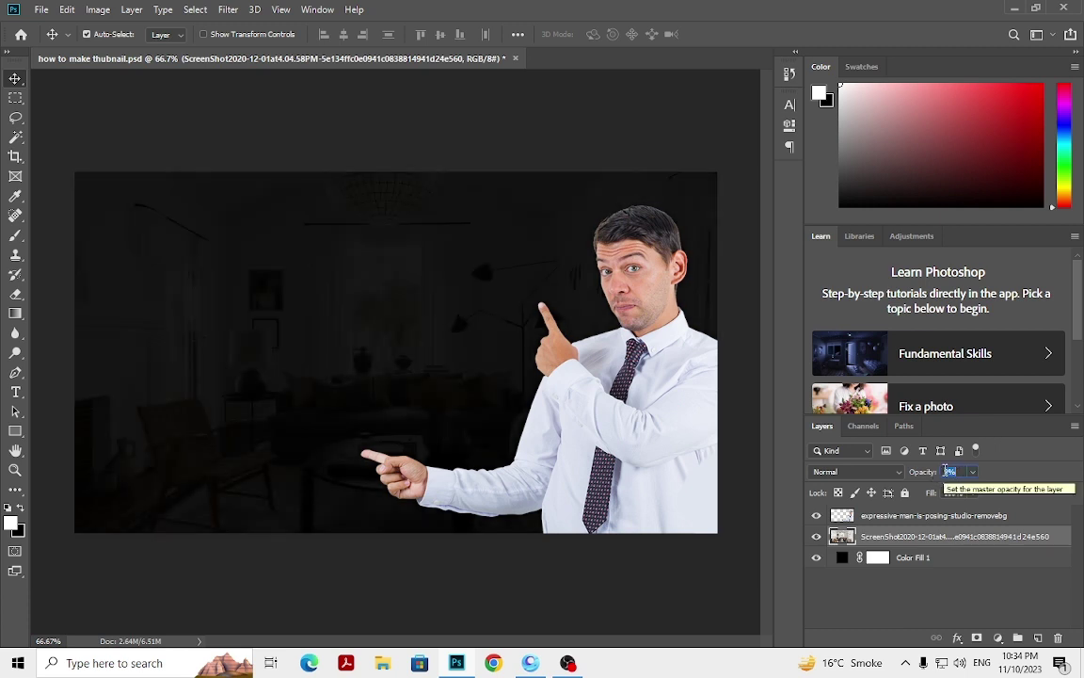
click(898, 576)
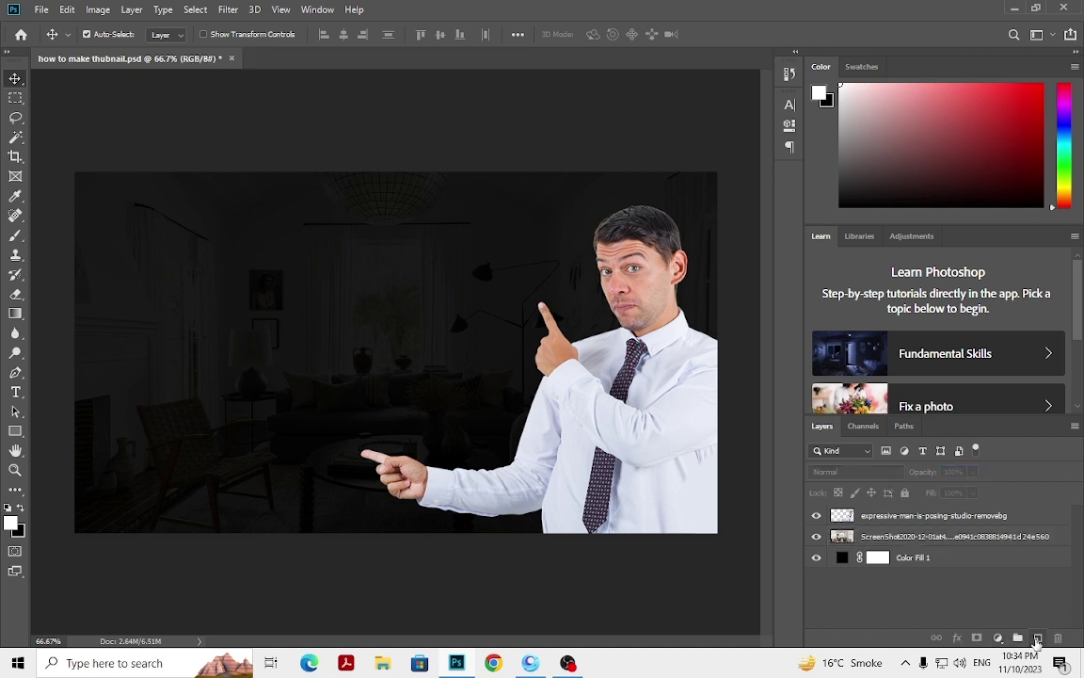
Step: Create an empty Layer 1 on top and give it a Gradient Overlay style
click(997, 639)
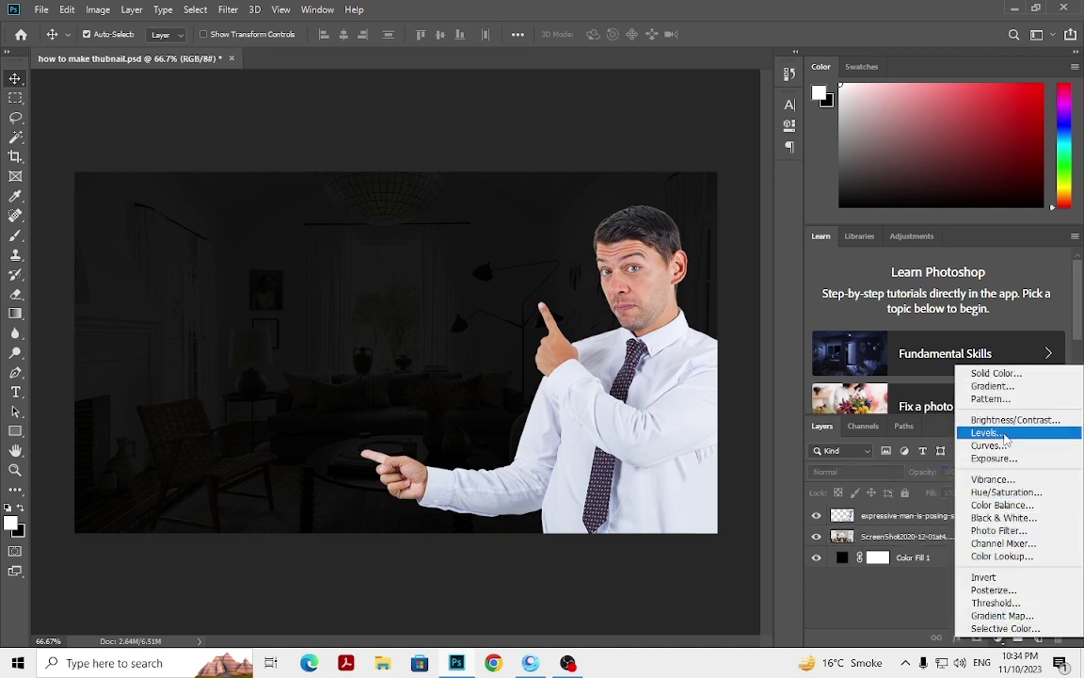
click(833, 527)
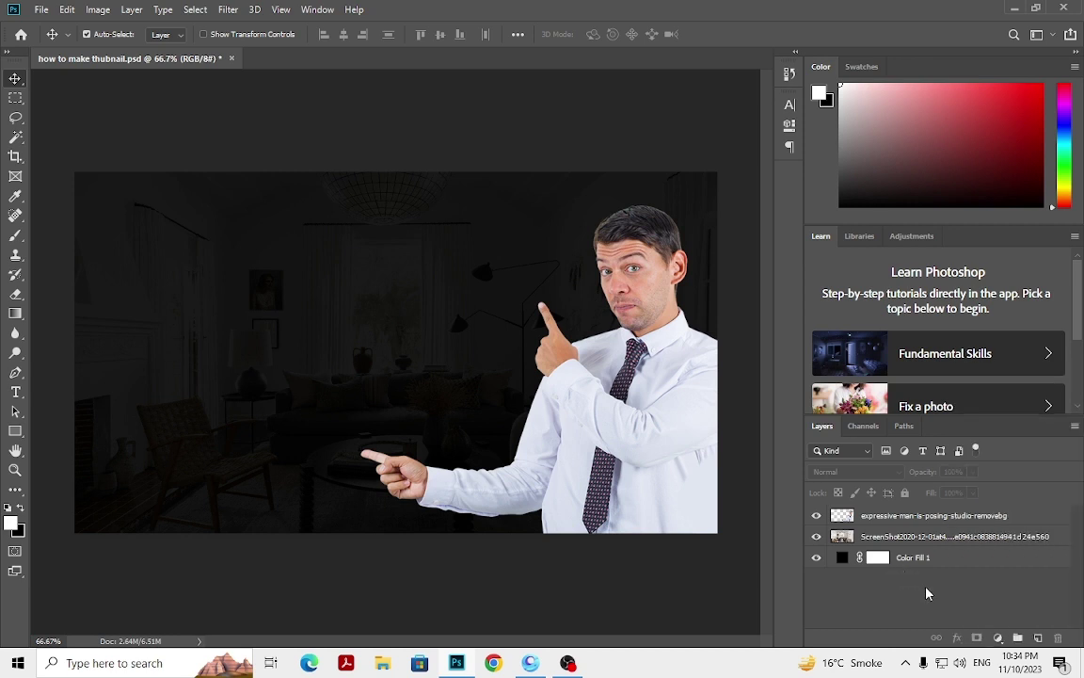
click(1038, 638)
click(957, 638)
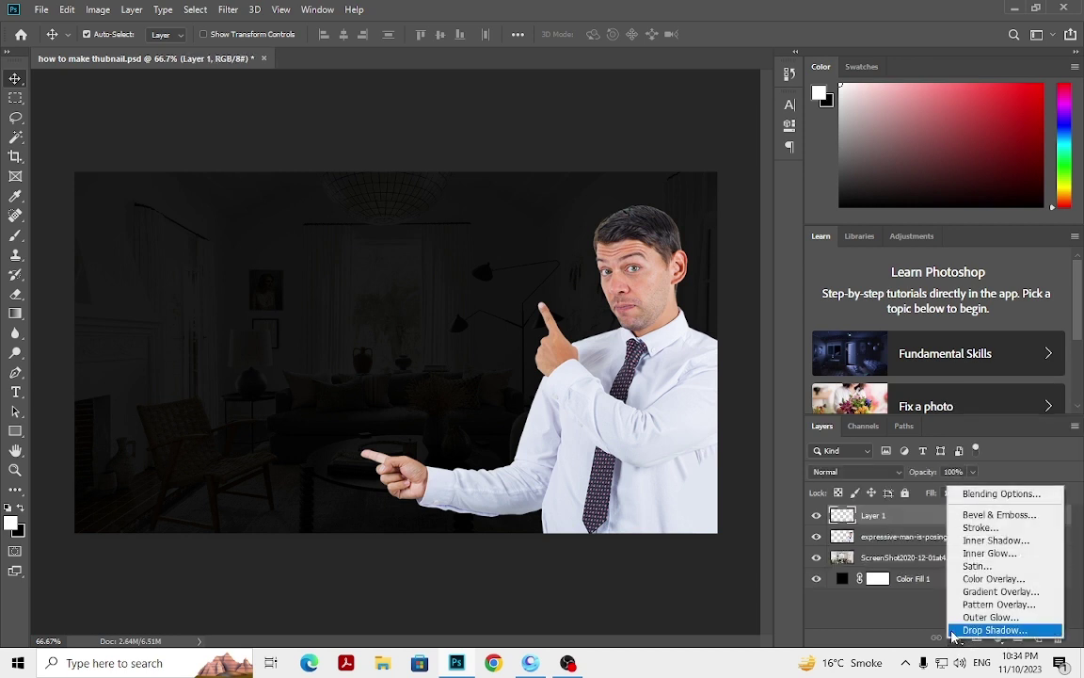
click(1000, 592)
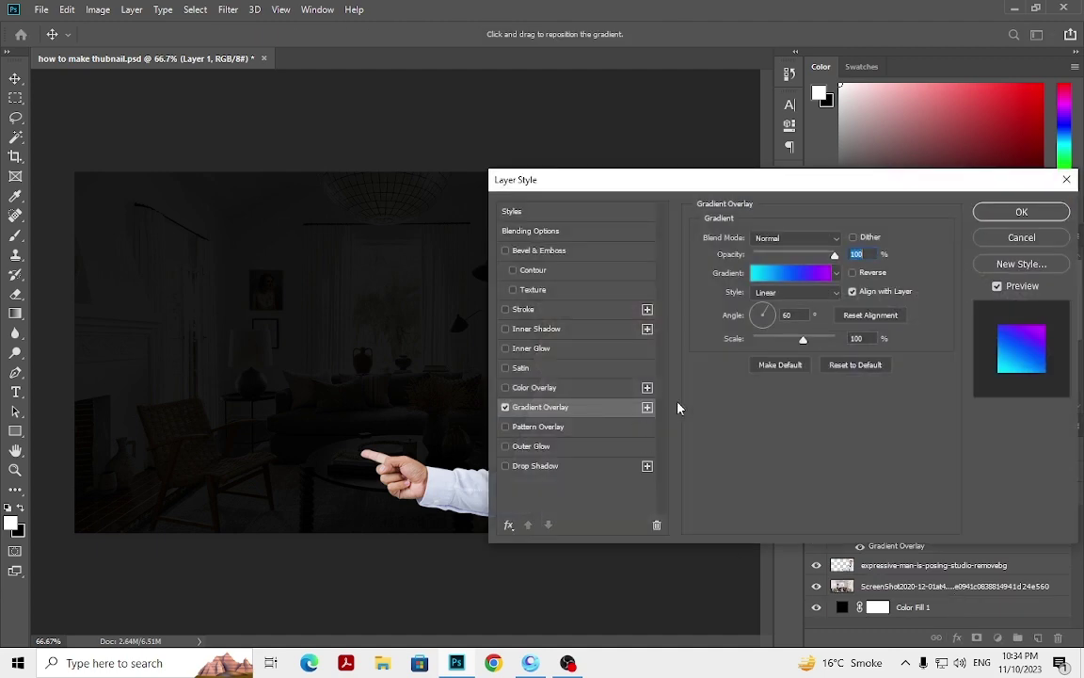
Step: Browse the gradient presets and bring up the Gradient Editor
click(836, 274)
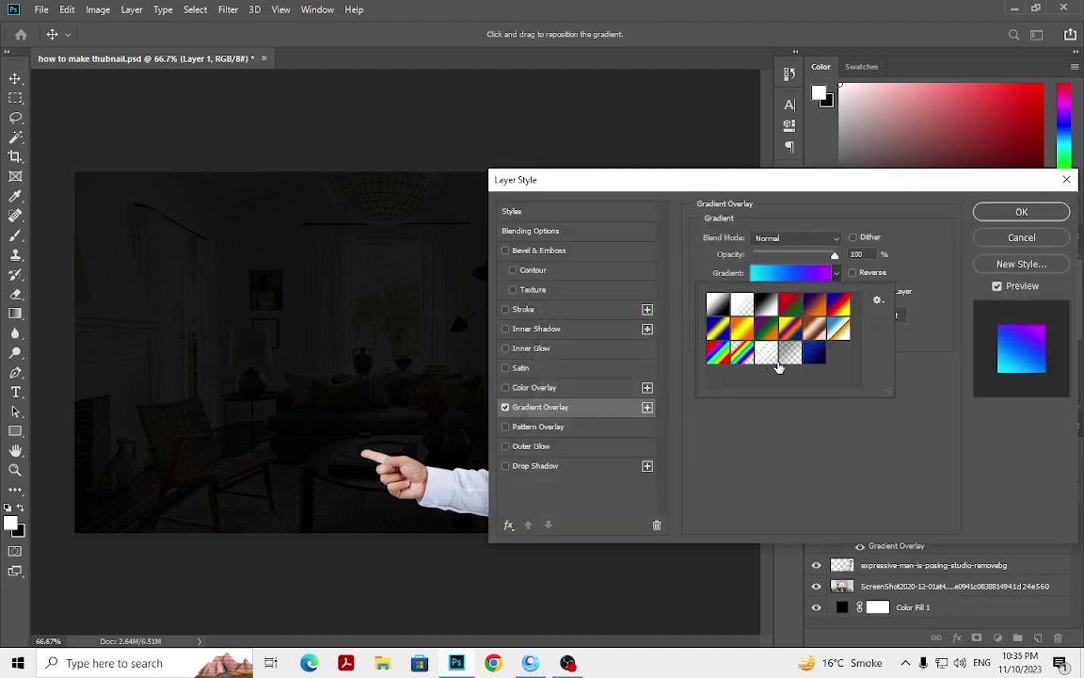
click(820, 360)
click(929, 304)
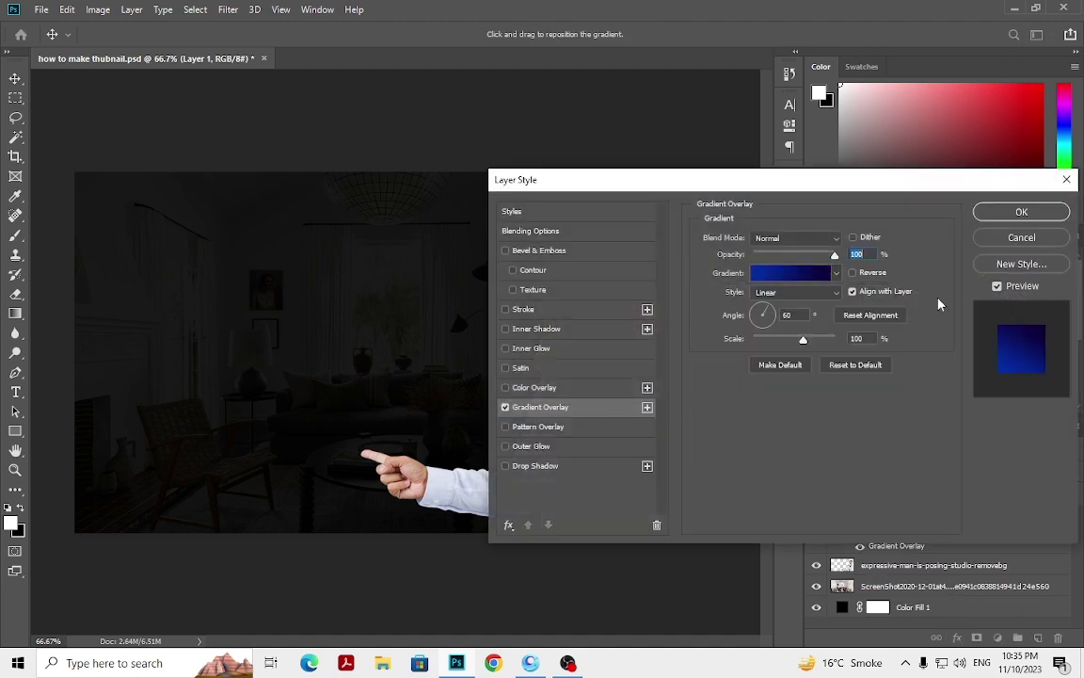
click(835, 274)
click(918, 398)
click(788, 272)
Step: Set the gradient's left stop to yellow #ffc600
click(574, 441)
click(641, 505)
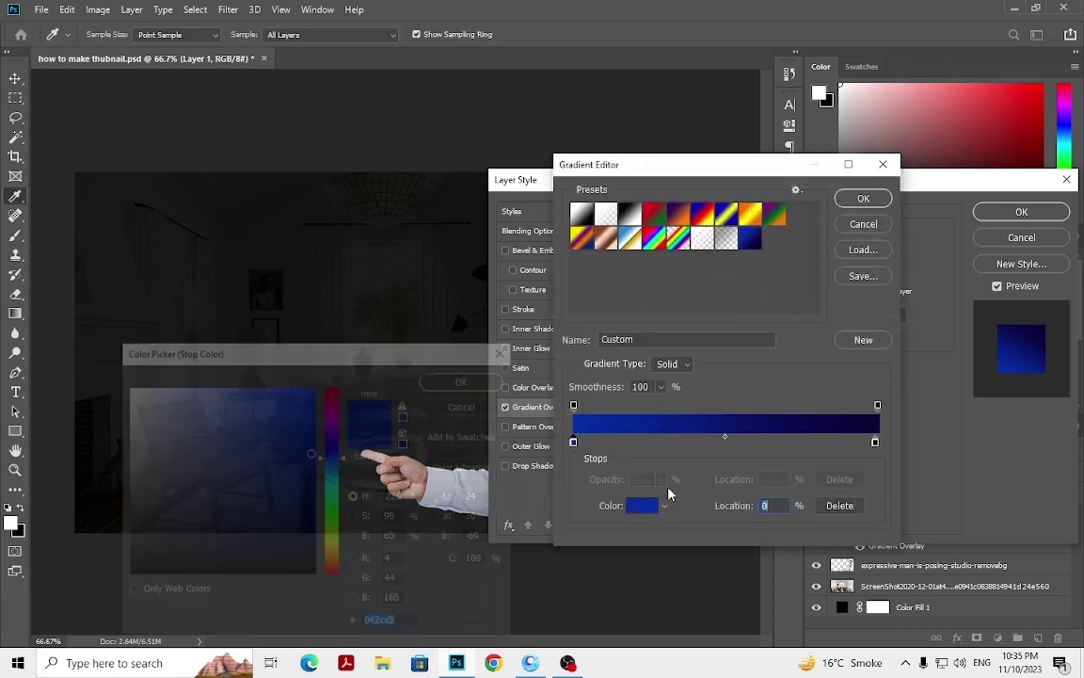
click(330, 546)
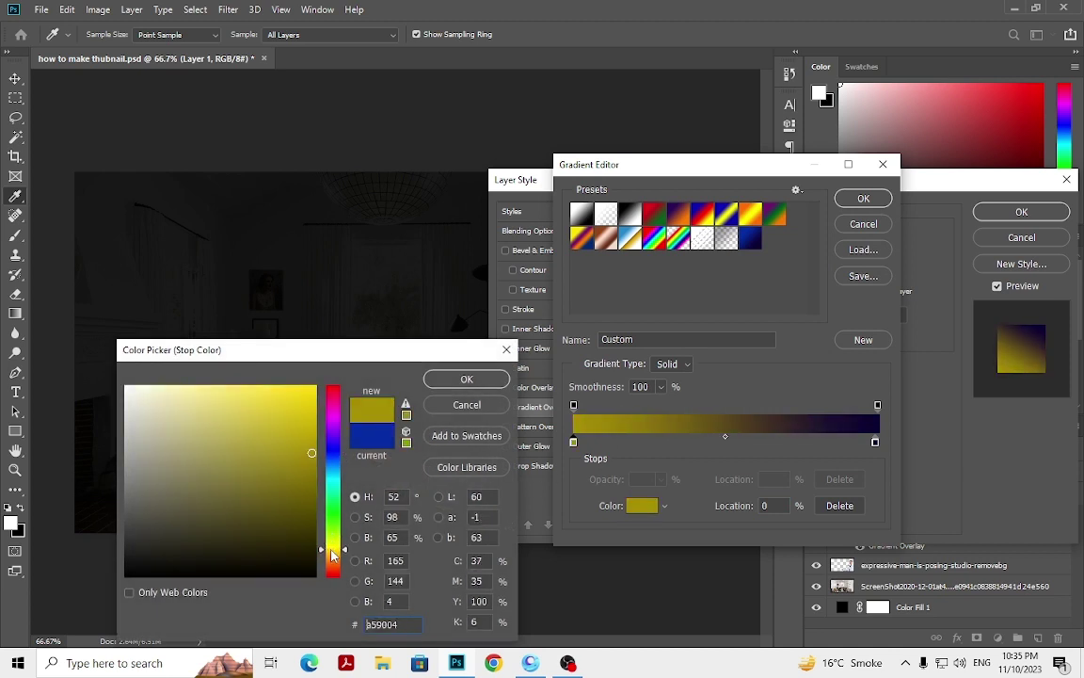
drag(308, 405, 320, 384)
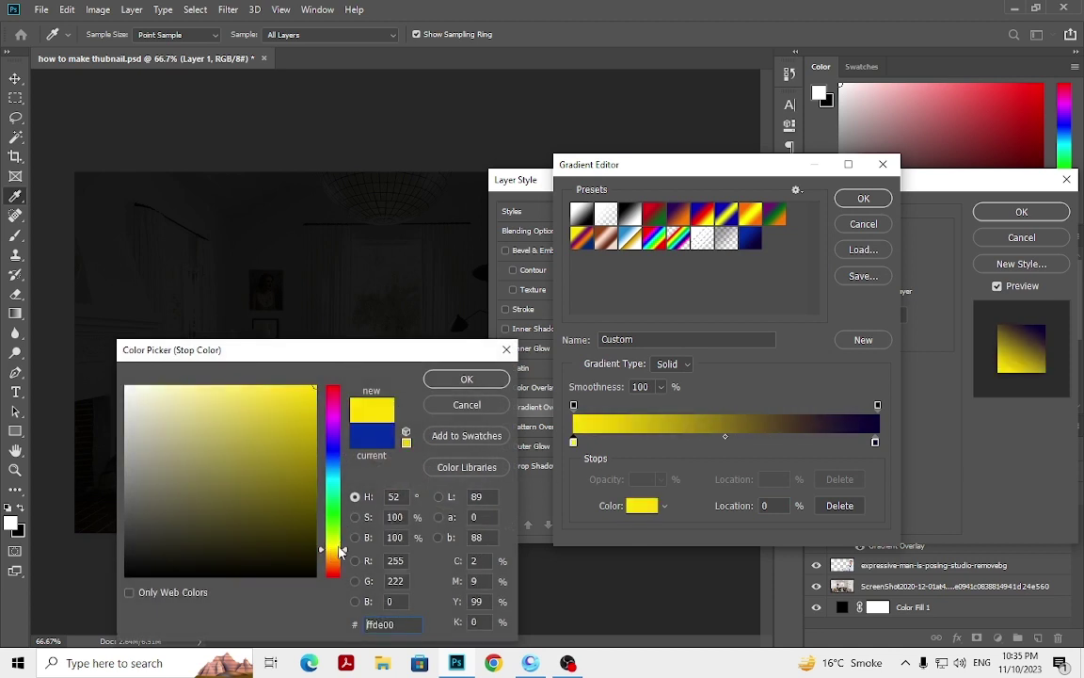
drag(339, 551, 339, 558)
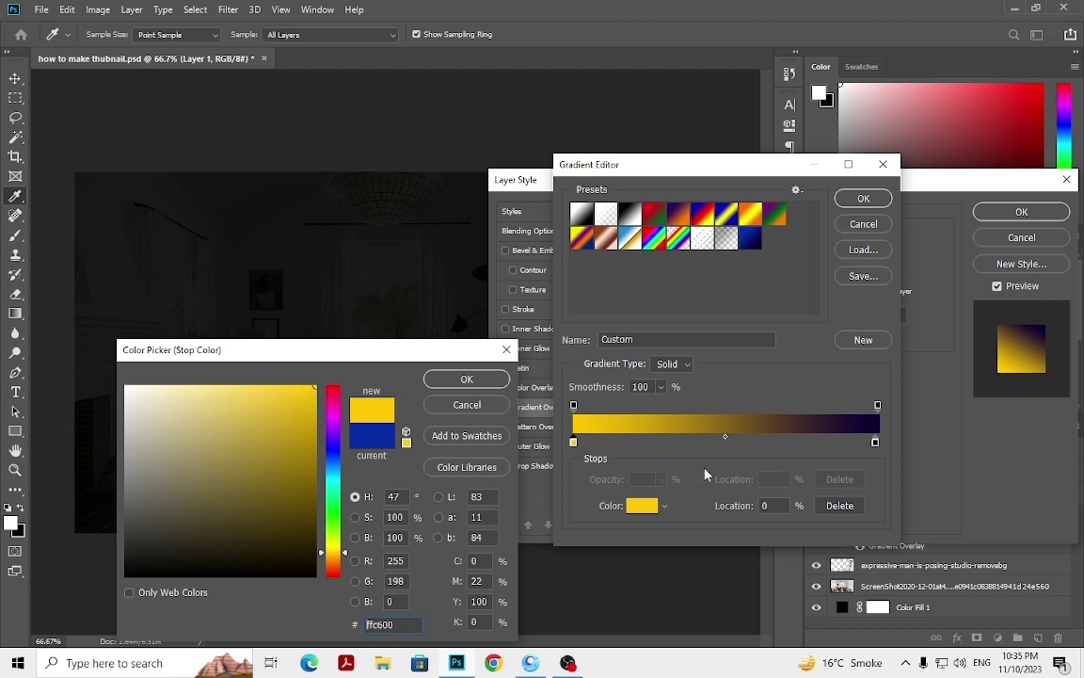
click(489, 386)
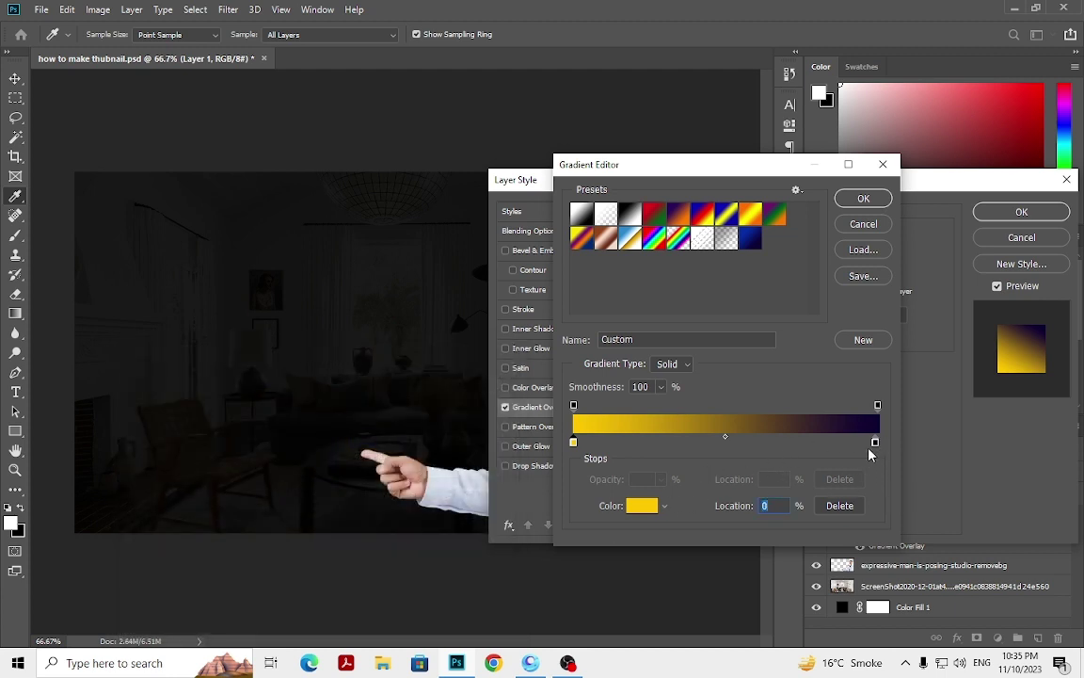
Step: Set the gradient's right stop to orange #ffae00 and accept the gradient
click(875, 443)
click(648, 510)
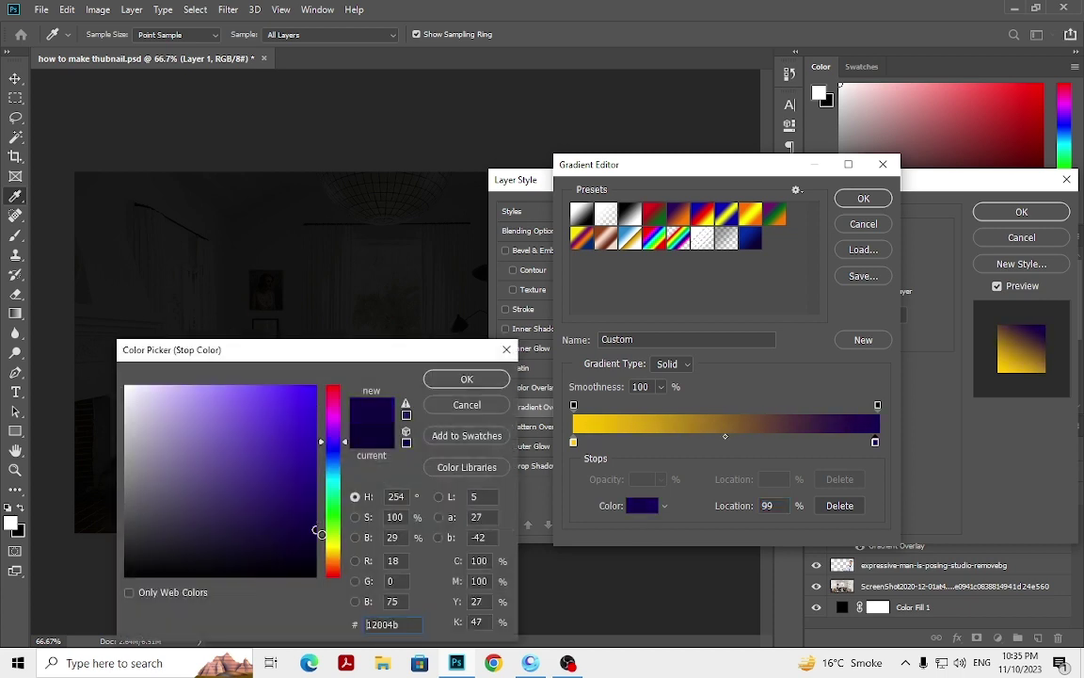
click(315, 547)
click(341, 557)
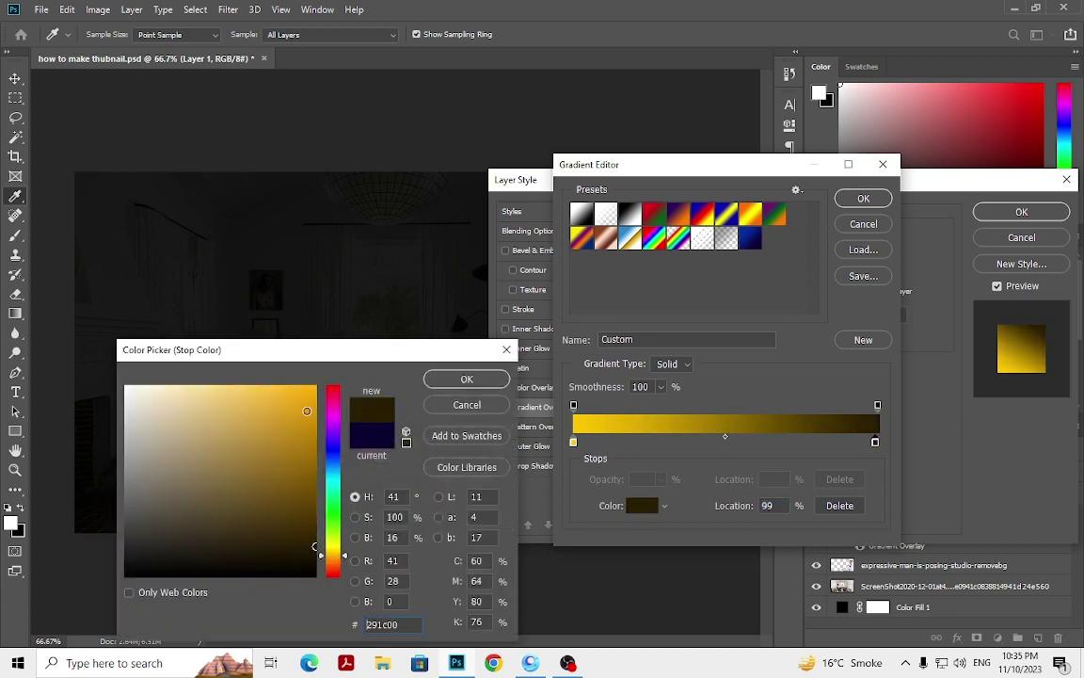
drag(315, 546, 316, 386)
click(465, 379)
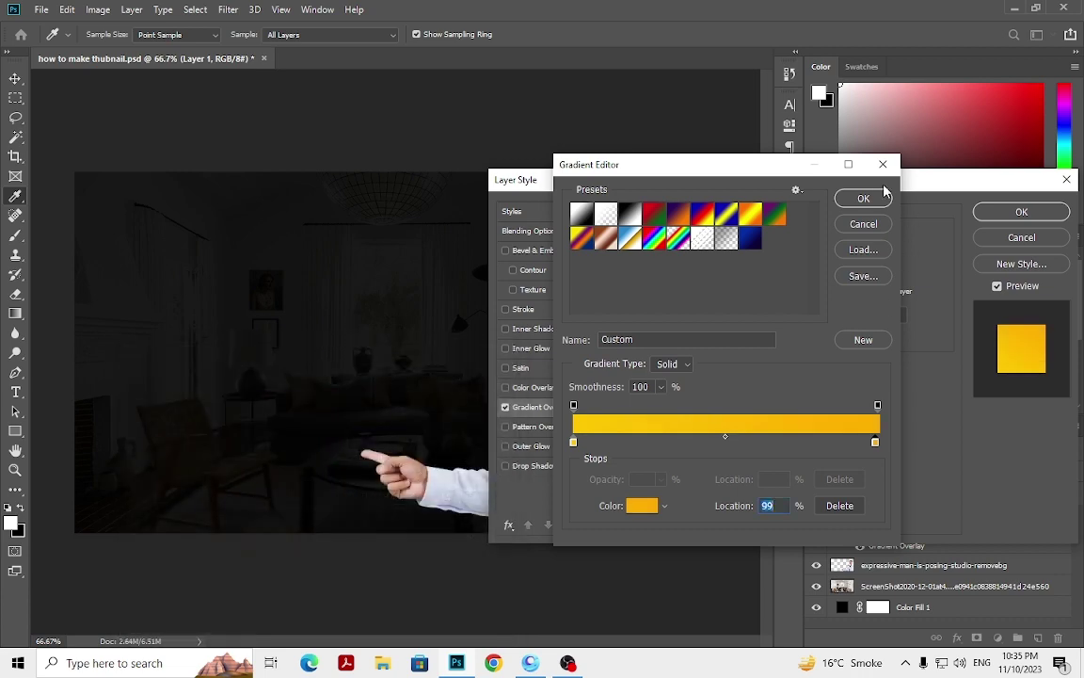
click(864, 201)
Step: Apply the gradient overlay, then delete Layer 1 altogether
click(1021, 211)
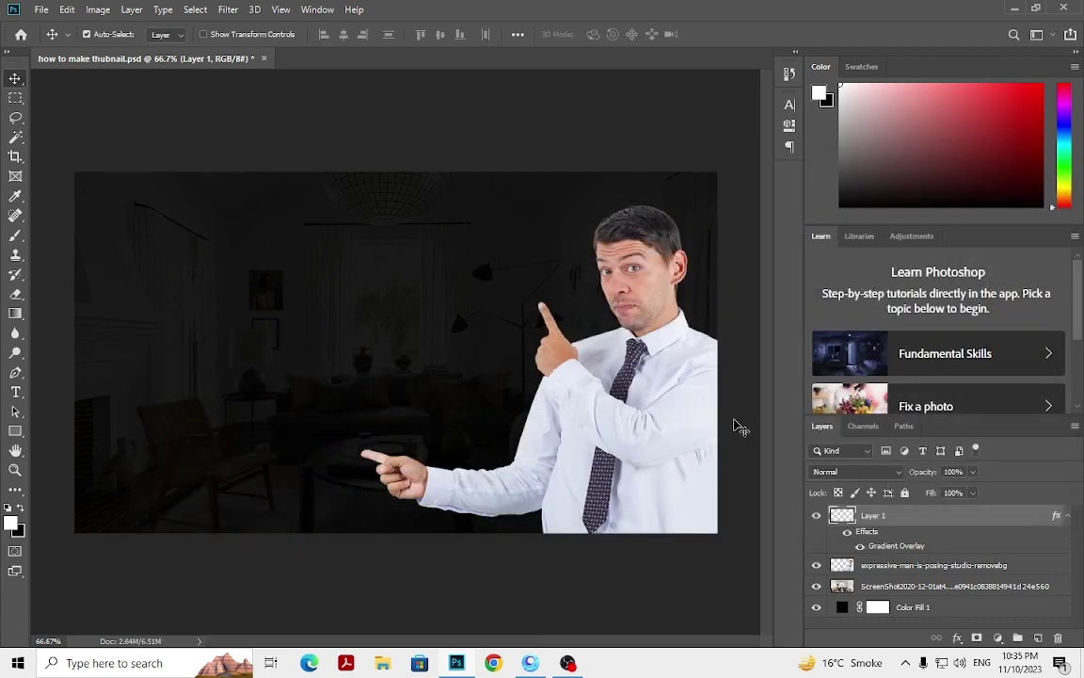
drag(904, 531, 975, 572)
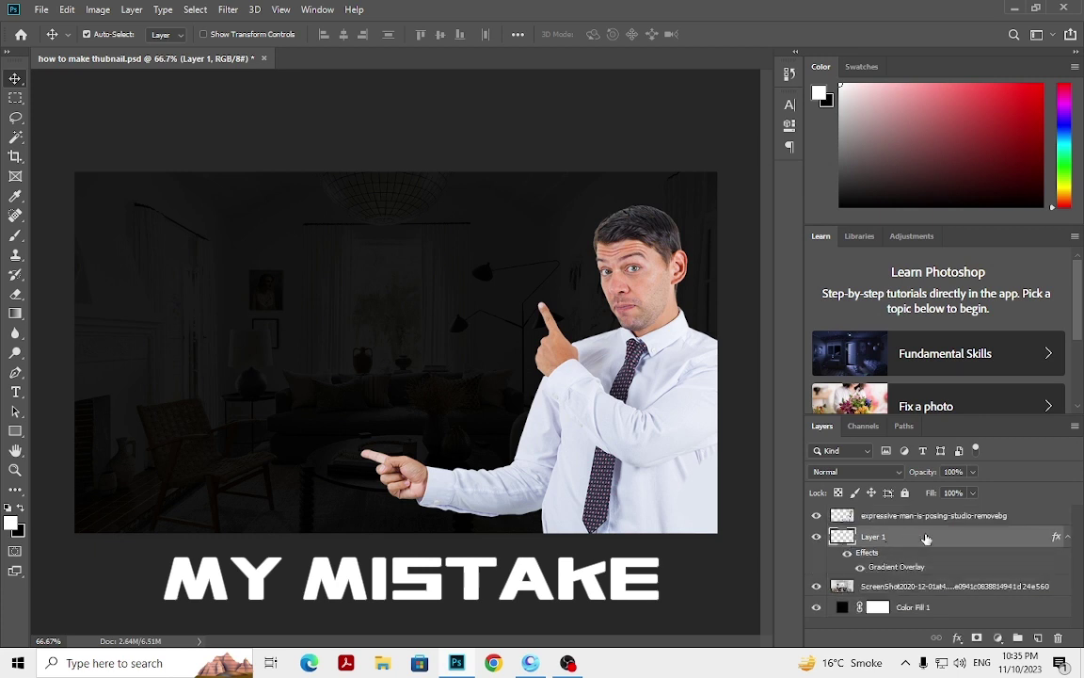
key(Delete)
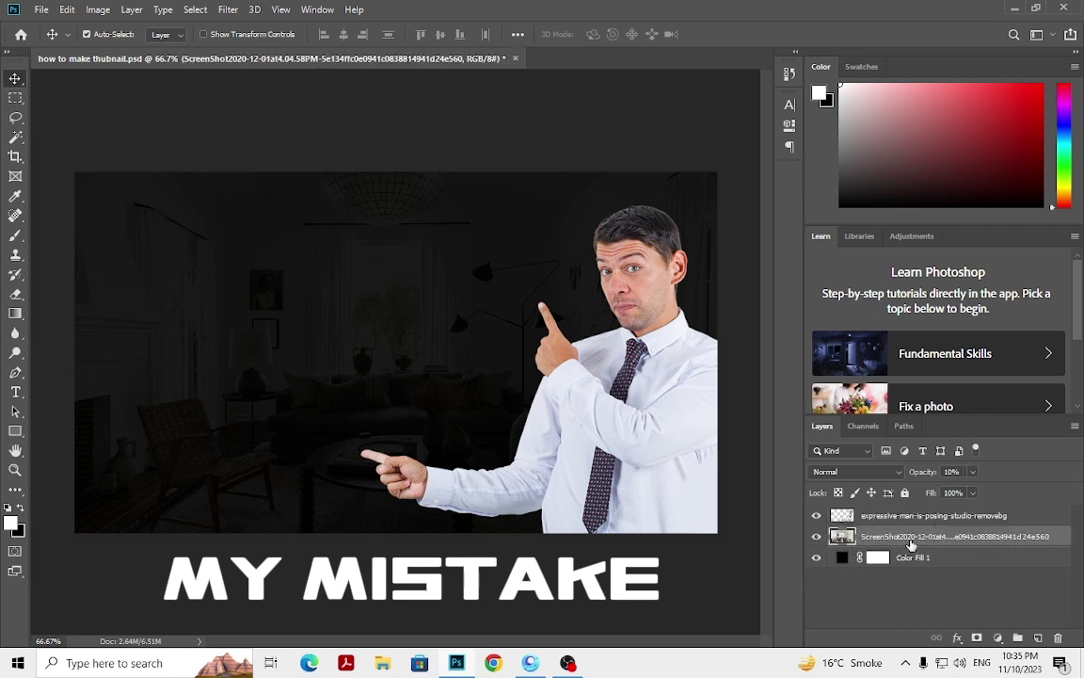
click(972, 607)
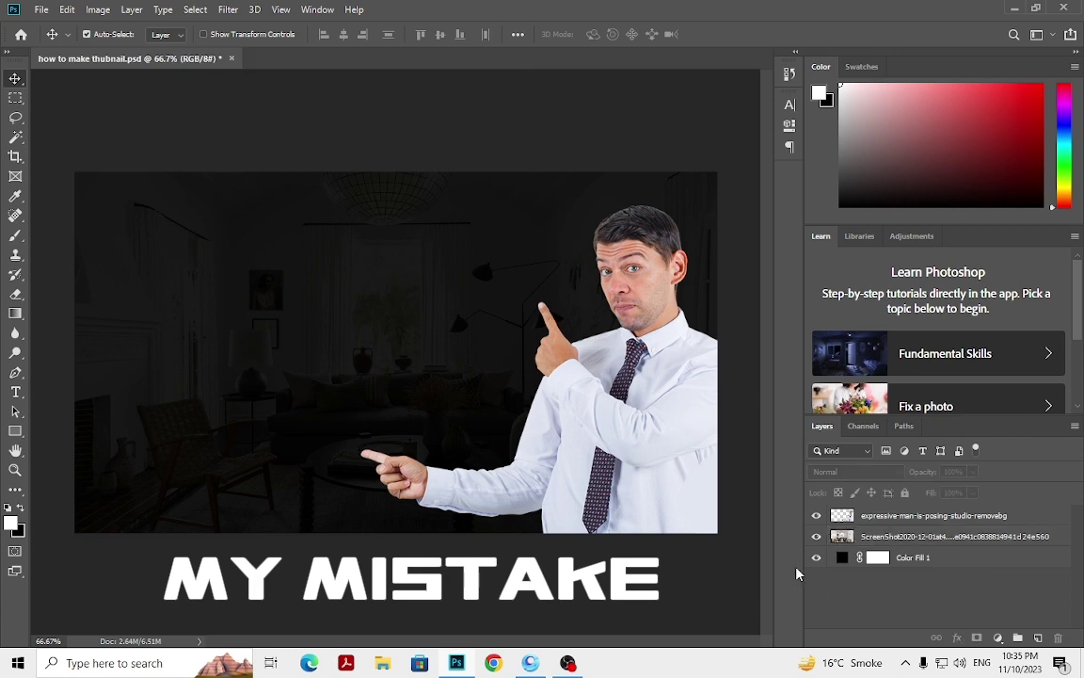
Step: Add an orange #ffae00 Solid Color fill layer beneath the man layer
click(997, 638)
click(996, 374)
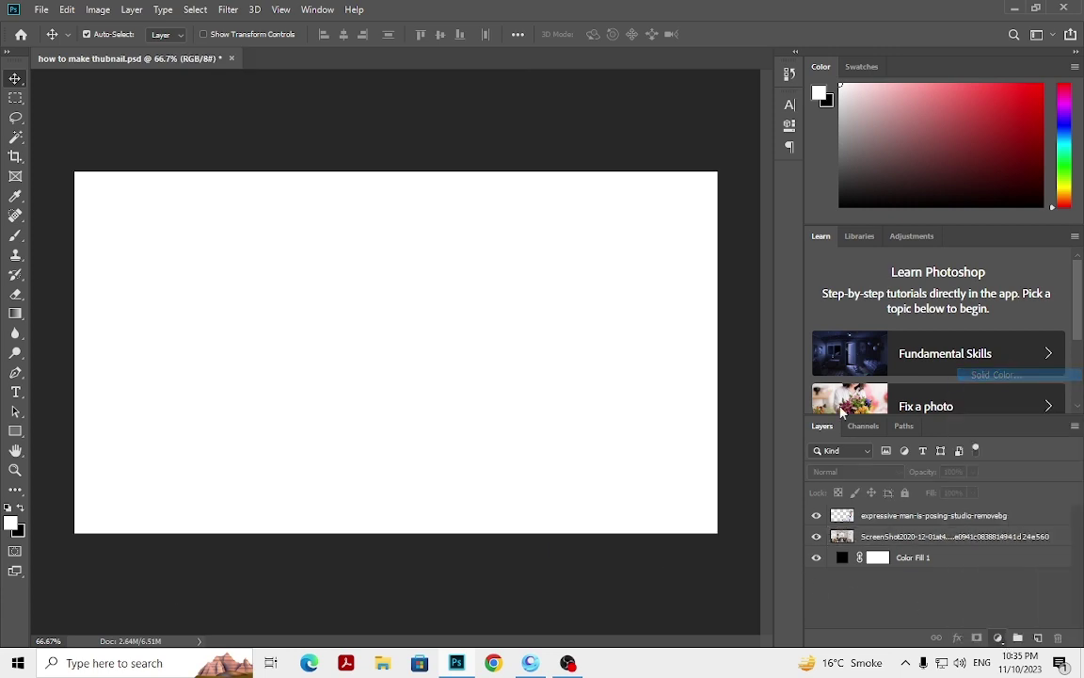
click(332, 562)
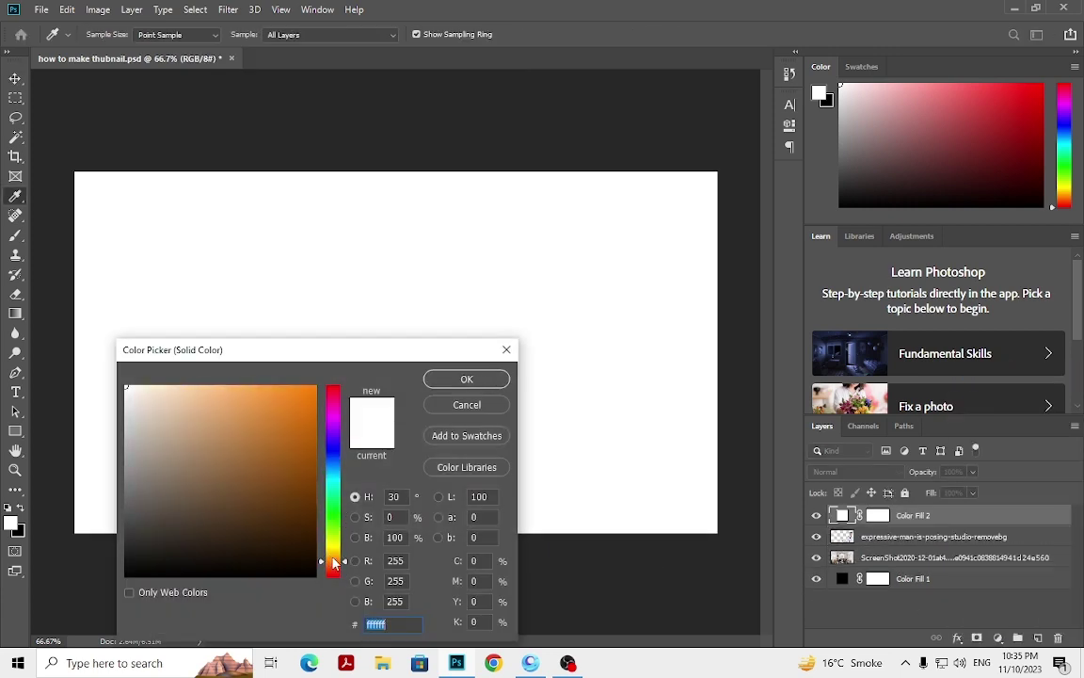
text(ffae00)
click(490, 386)
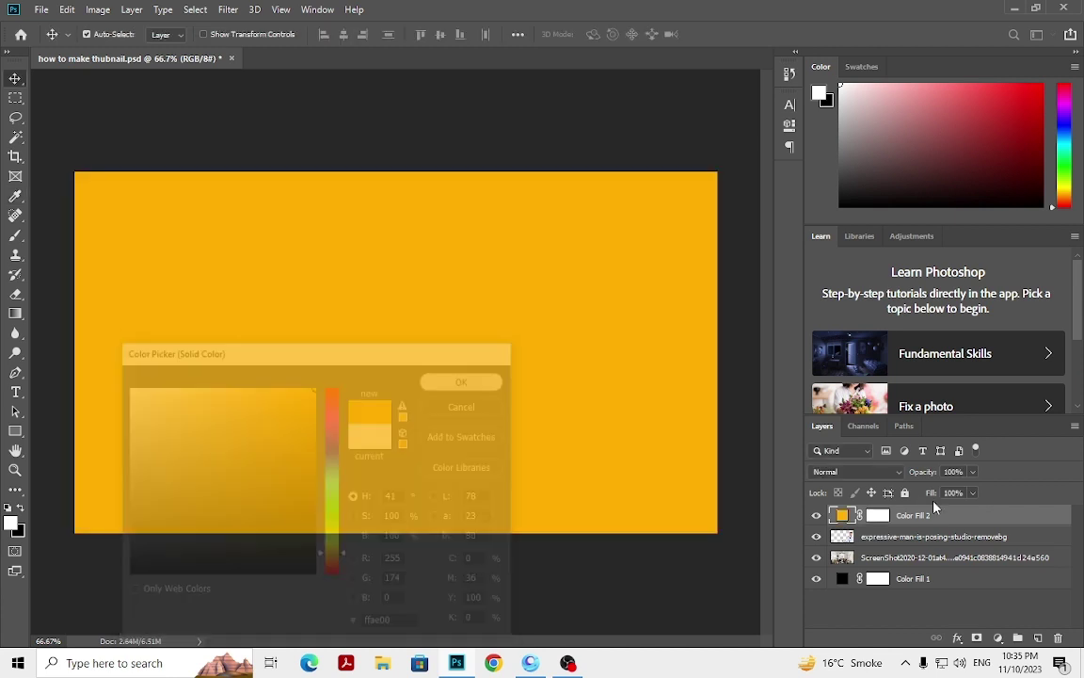
drag(913, 514, 919, 541)
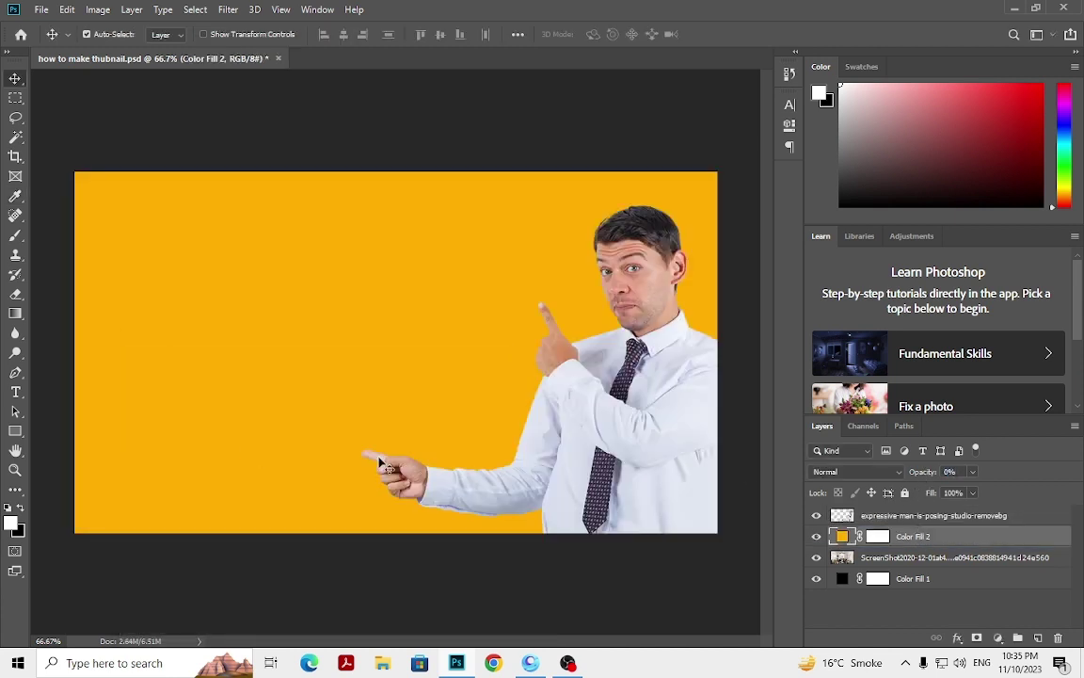
Step: Drop the orange fill's opacity to a few percent for a faint tint
key(1)
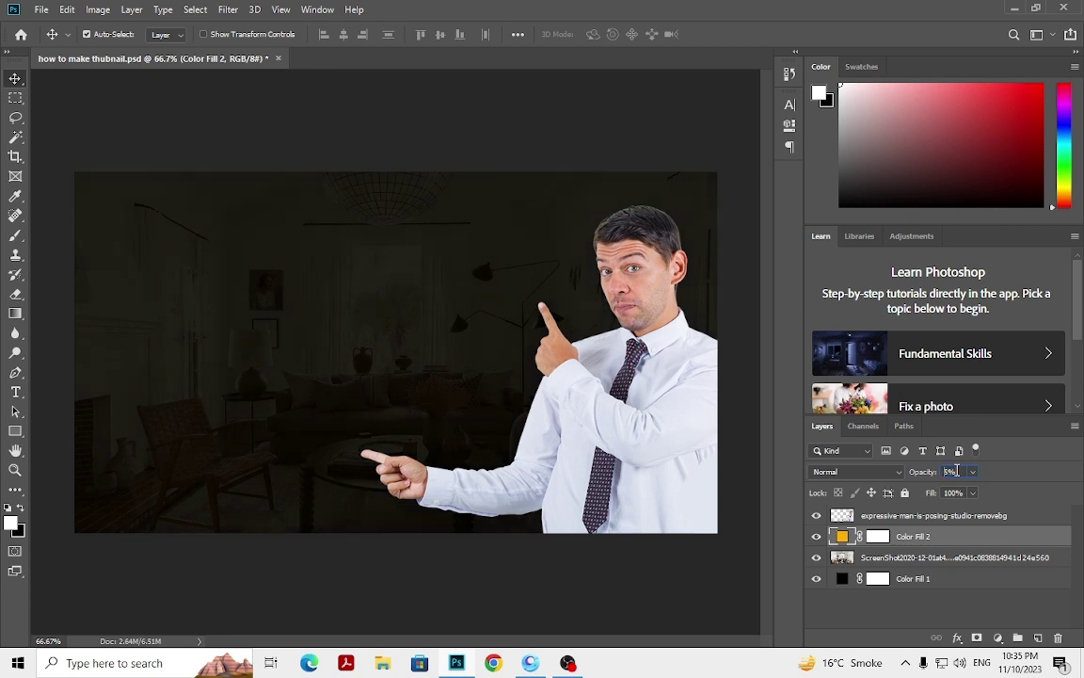
key(Up)
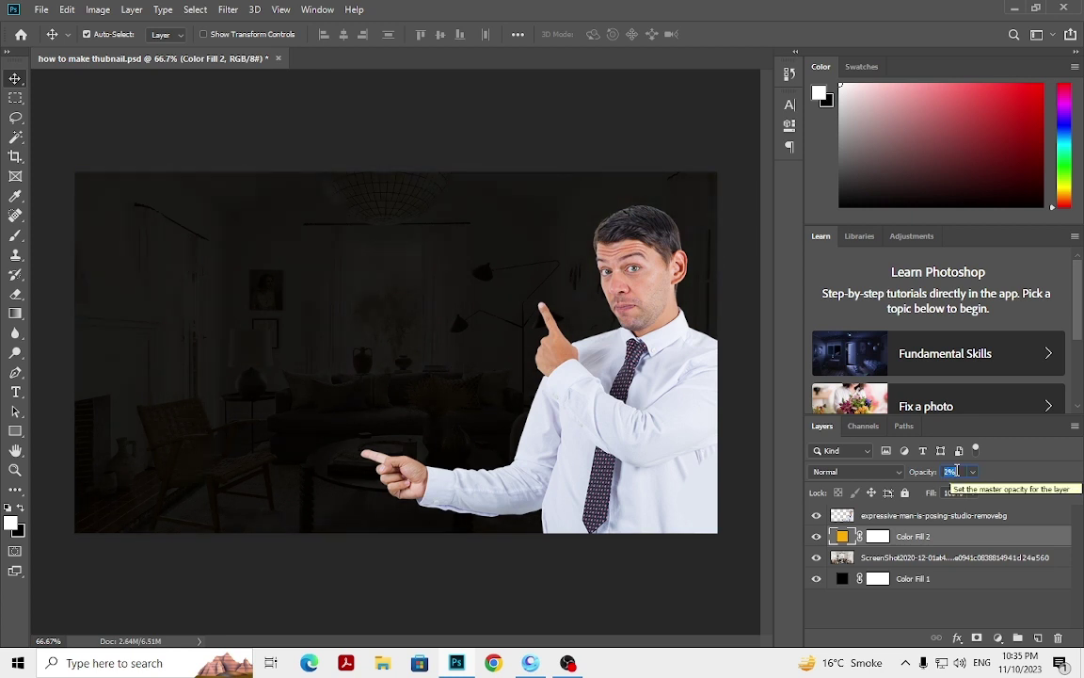
key(Up)
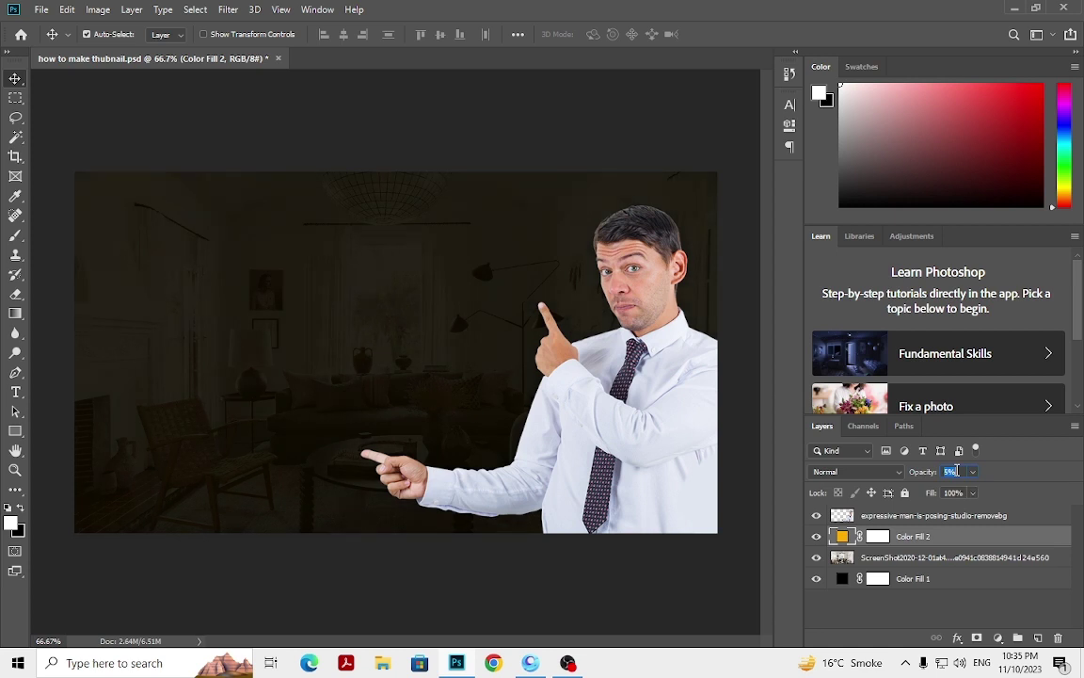
click(899, 557)
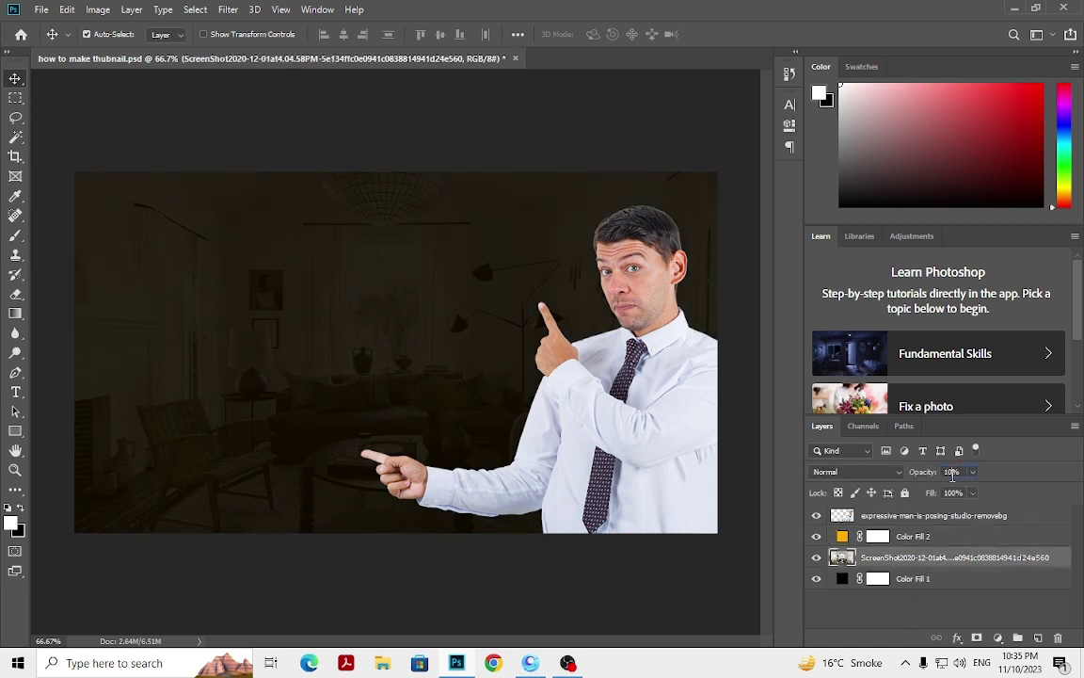
click(880, 602)
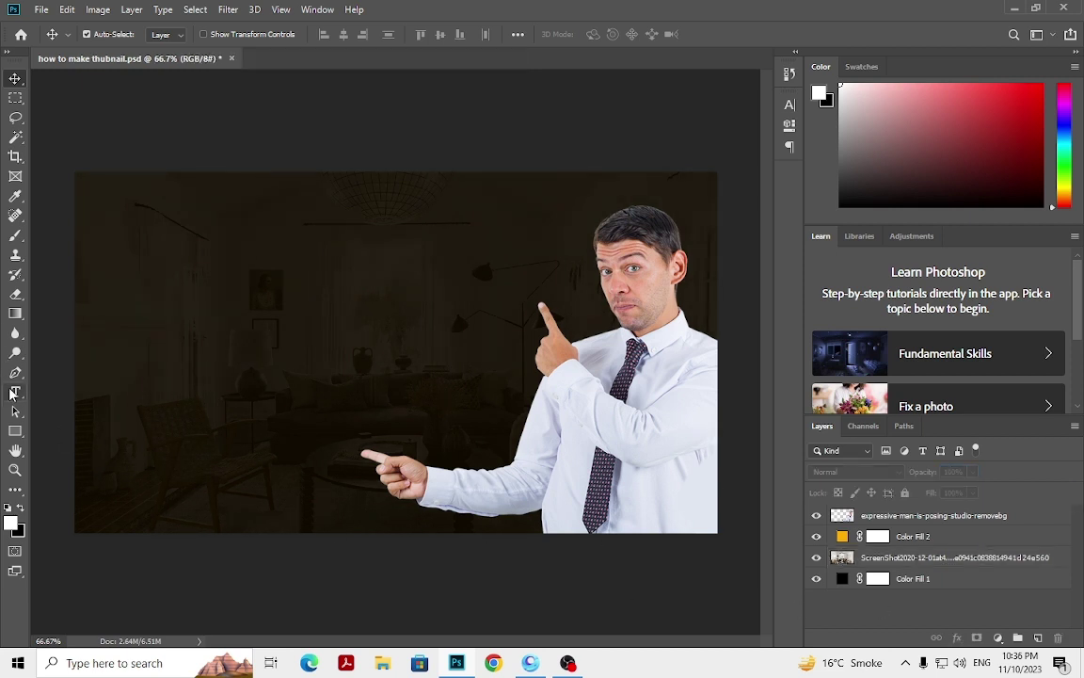
Step: Write 'HOW TO MAKE' in capitals and move it up and to the left
click(15, 391)
click(250, 373)
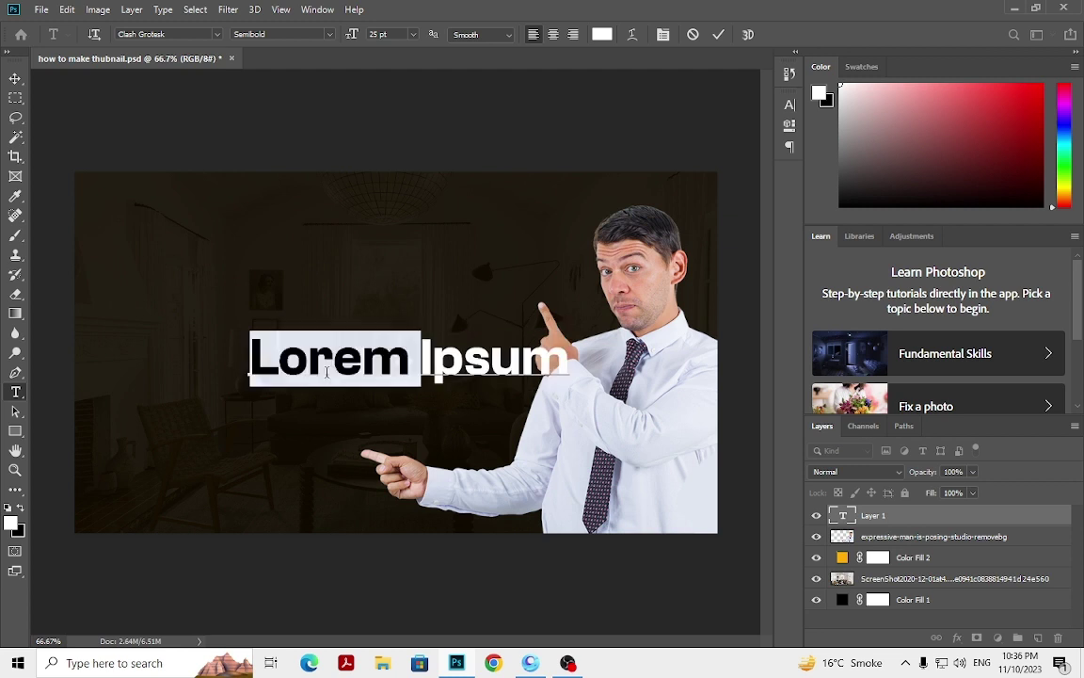
text(h)
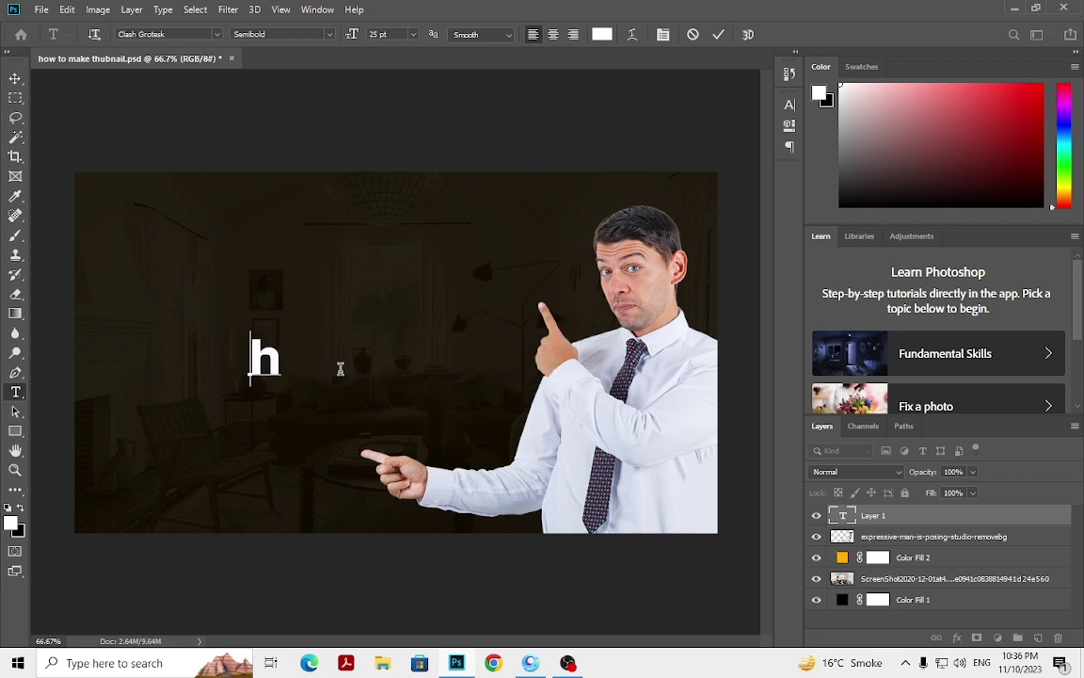
key(BackSpace)
text(HOW T)
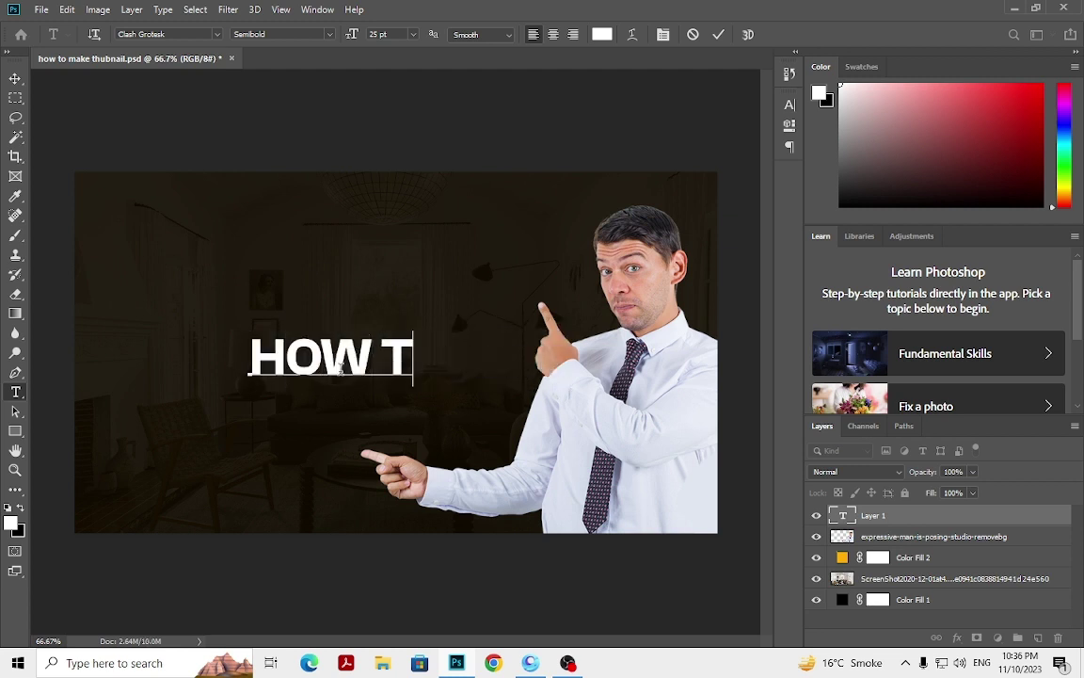
text(O MAKE)
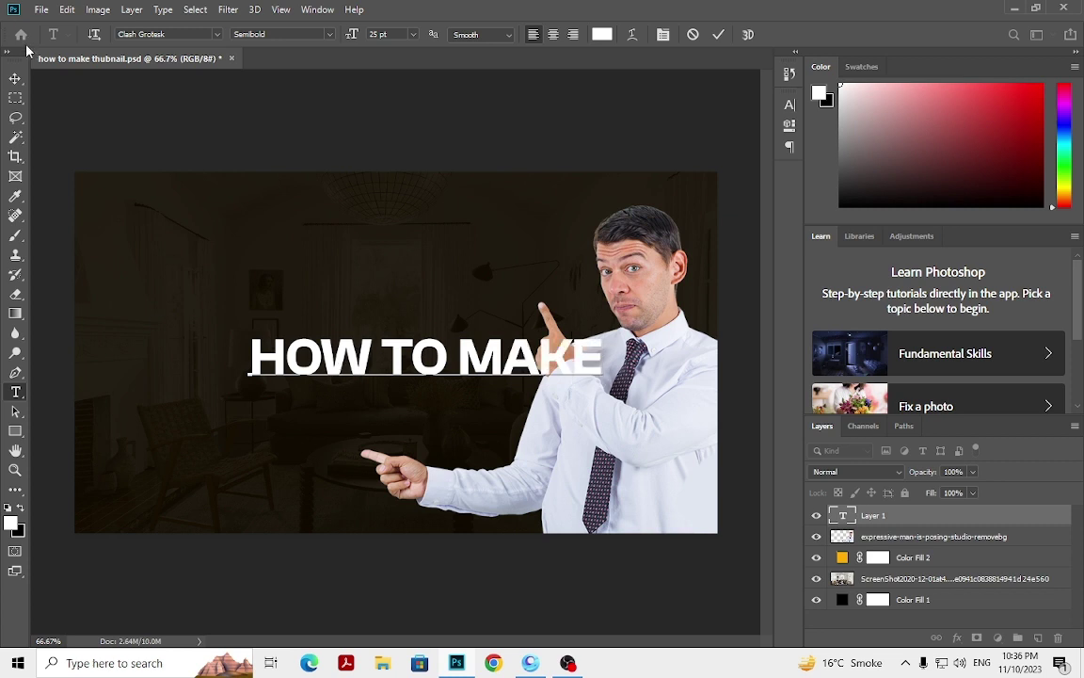
click(15, 77)
mouse_move(397, 367)
mouse_down()
mouse_move(235, 346)
mouse_move(263, 347)
mouse_up()
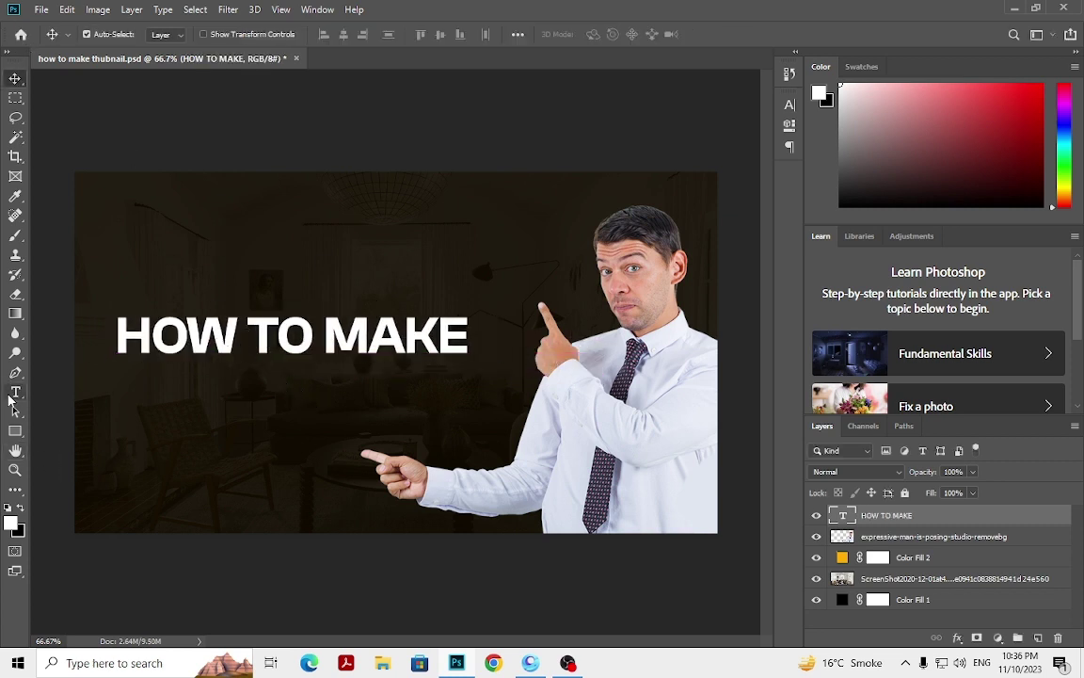
Step: Start a second text line below in Morganite Bold
click(15, 392)
click(223, 403)
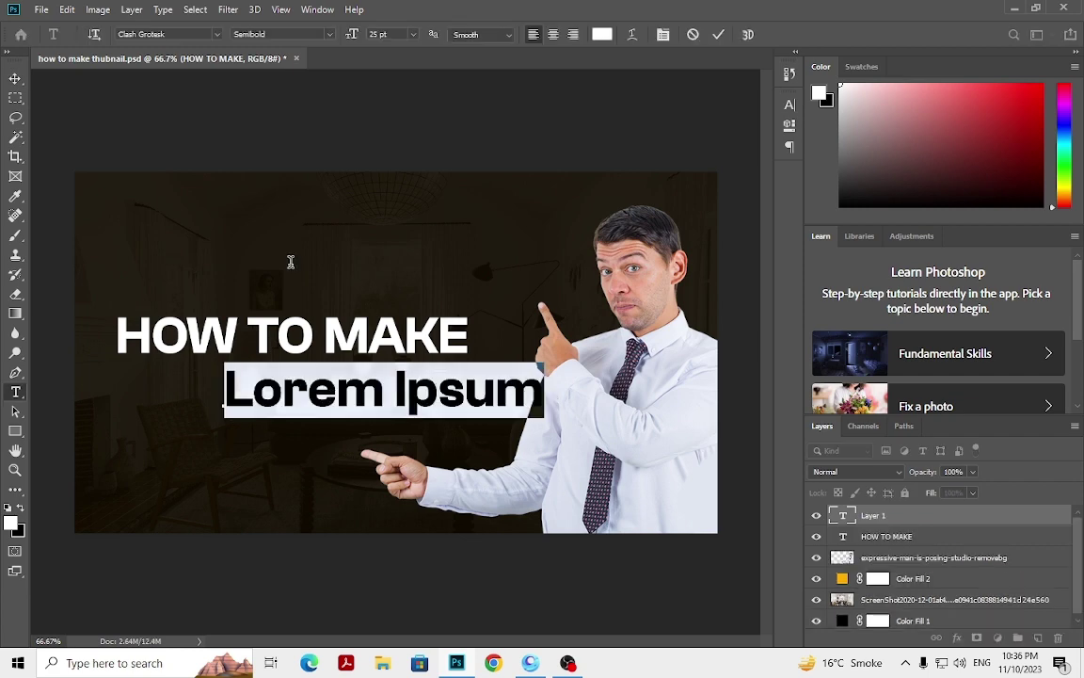
click(217, 34)
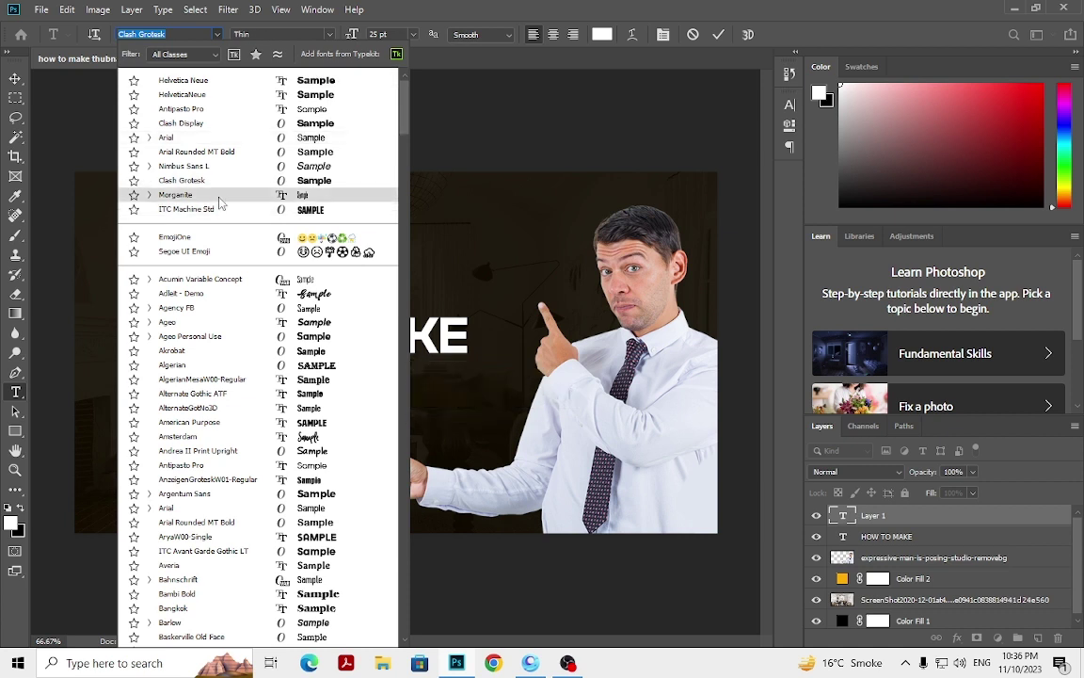
click(220, 201)
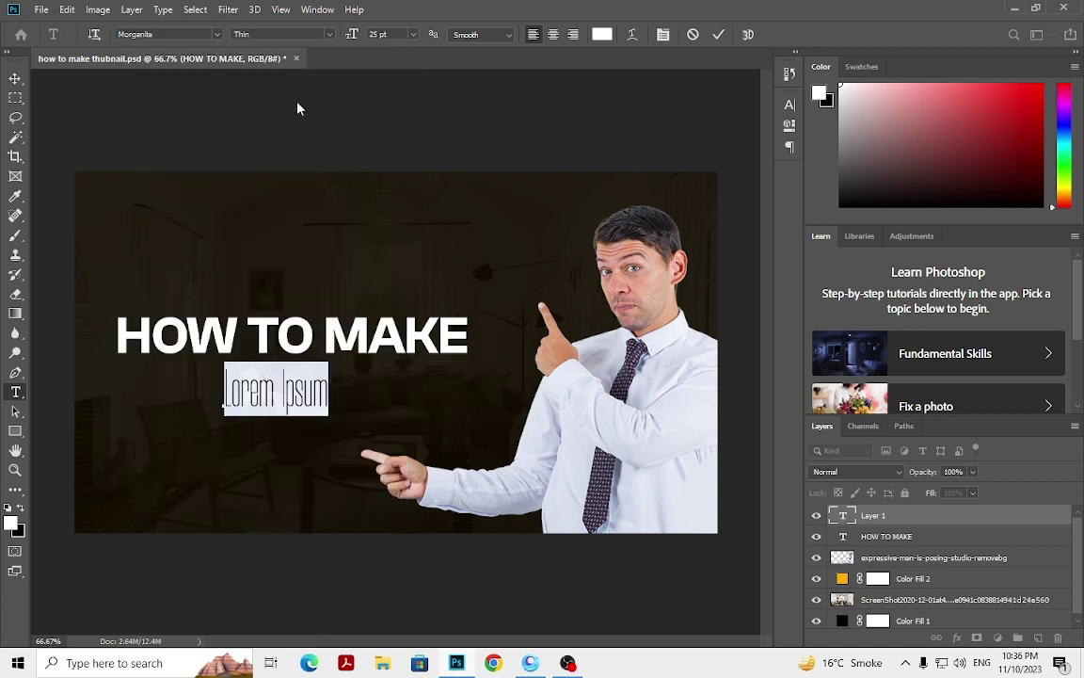
click(329, 33)
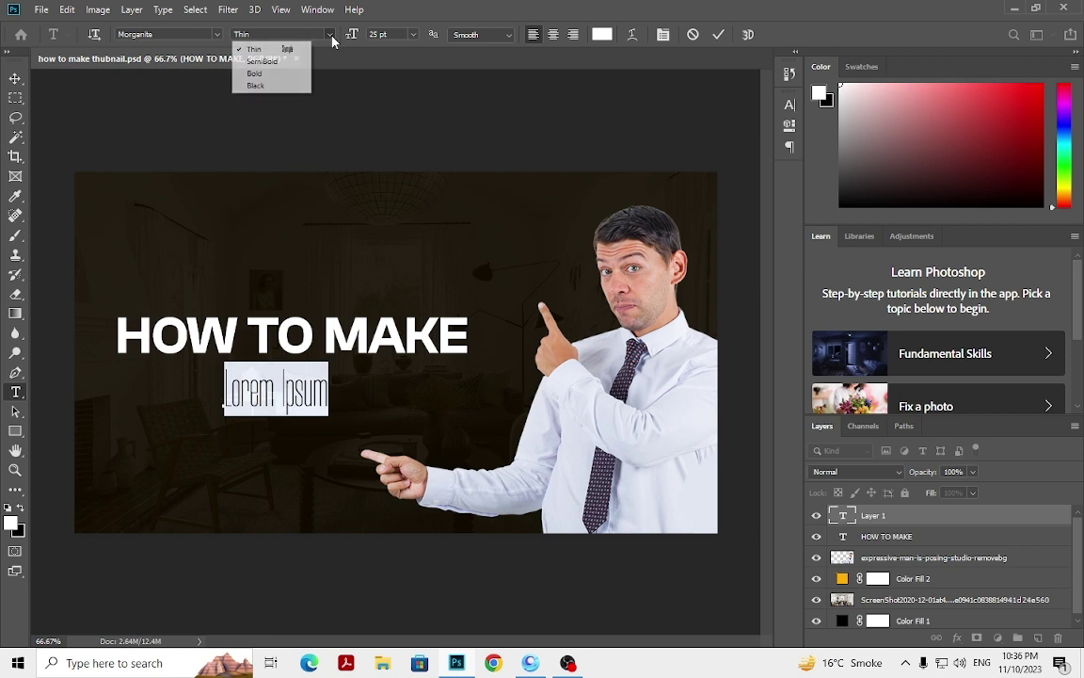
click(302, 75)
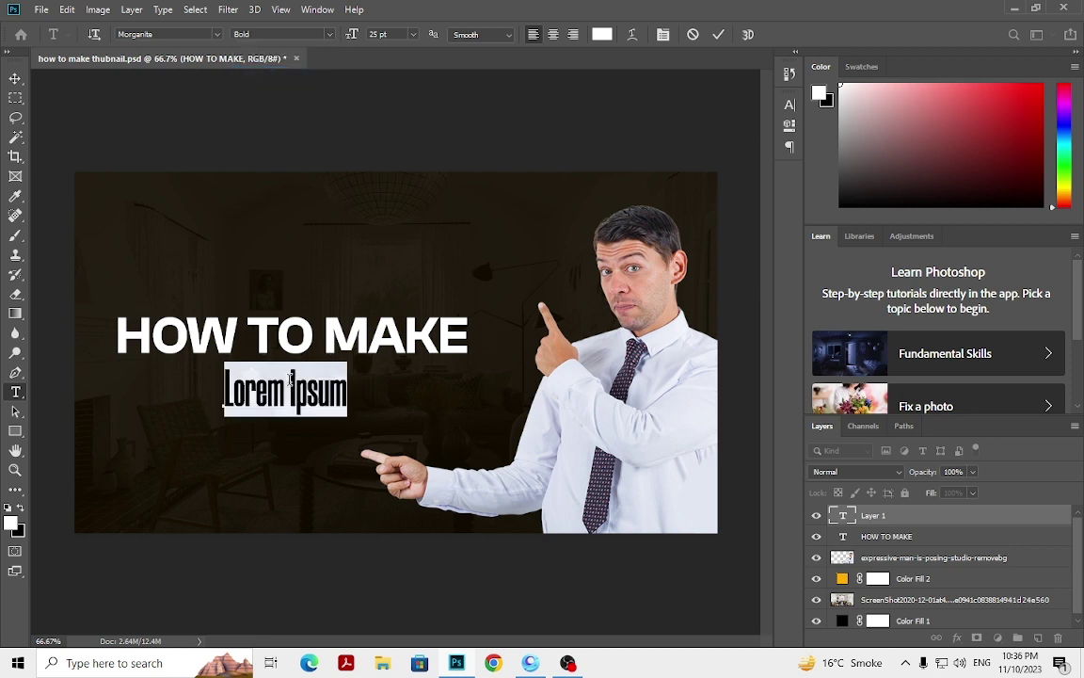
Step: Type 'THUMBNAIL', fix the missing M, and enlarge it to 75 pt
text(THUB)
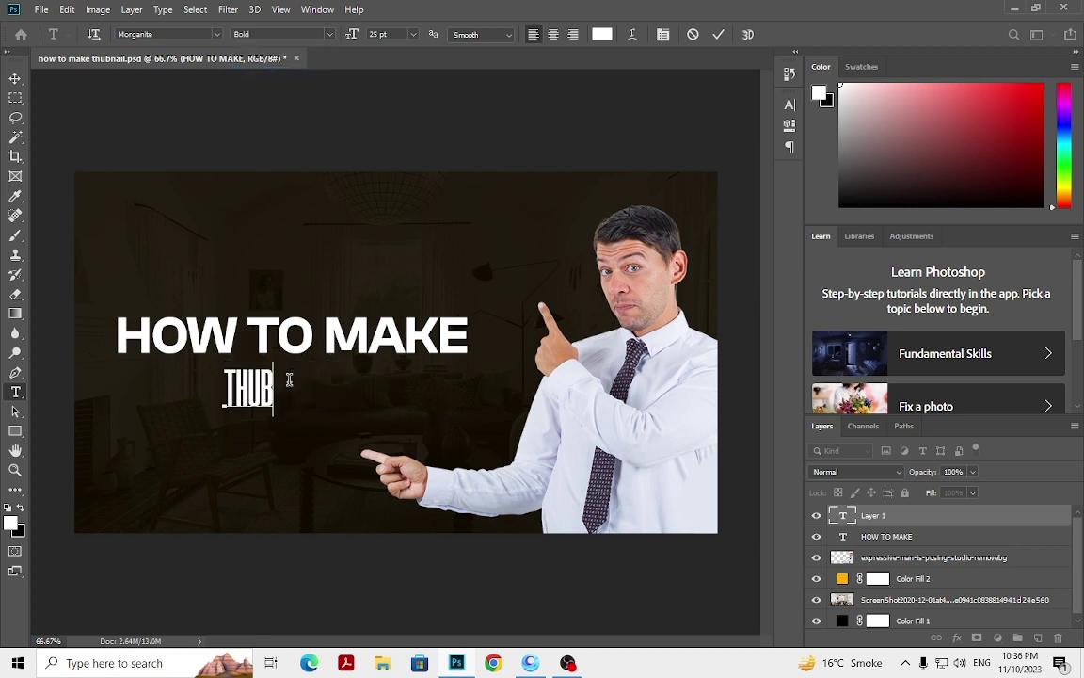
text(NAIL)
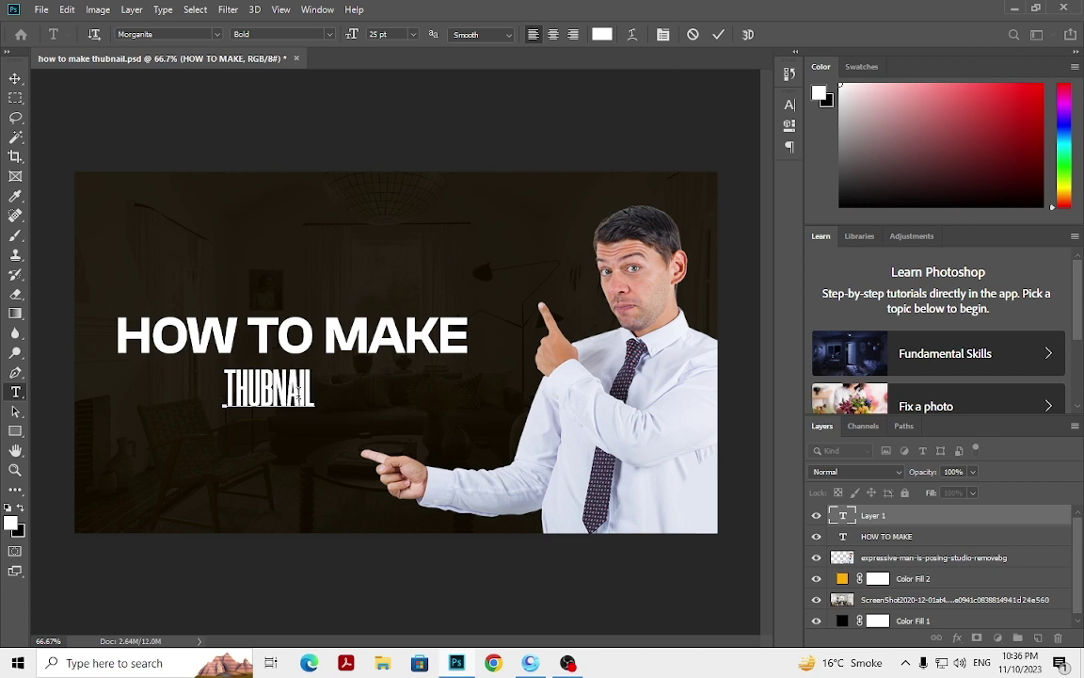
double_click(298, 393)
click(259, 392)
text(M)
key(ctrl+a)
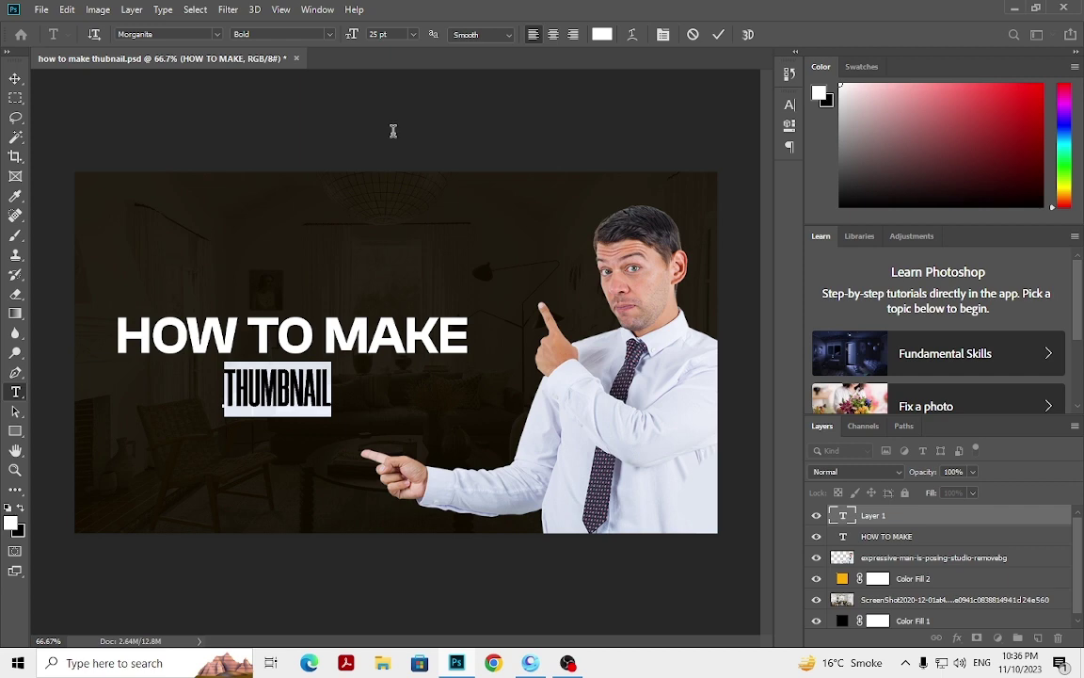
drag(356, 38, 389, 44)
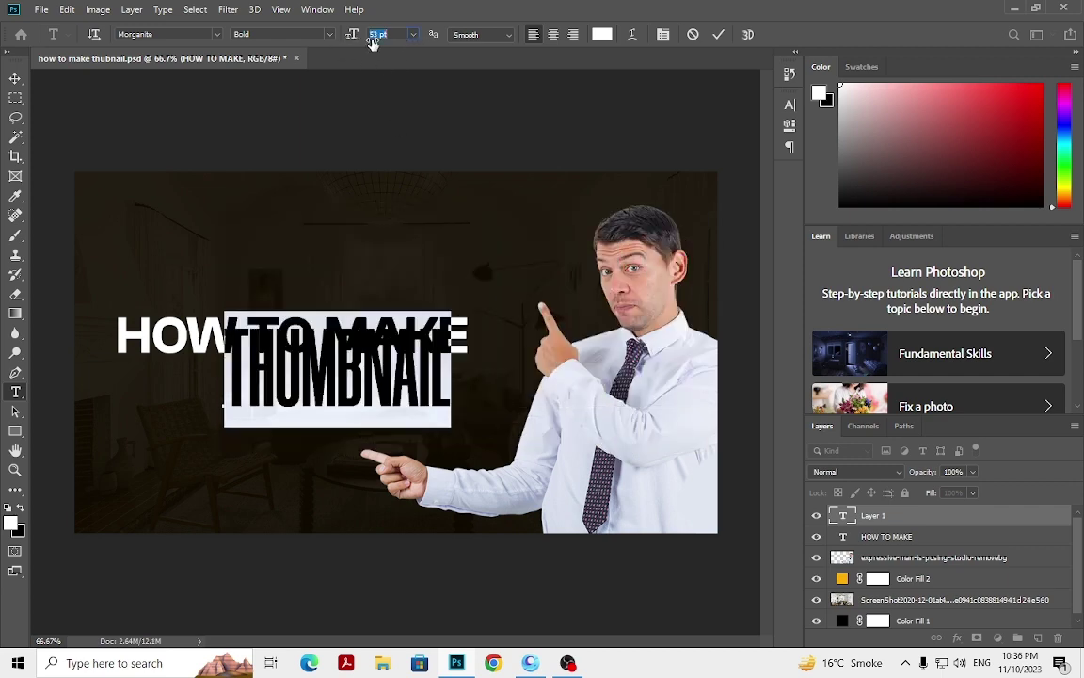
Step: Place THUMBNAIL under HOW TO MAKE and enlarge it to 85 pt
click(15, 78)
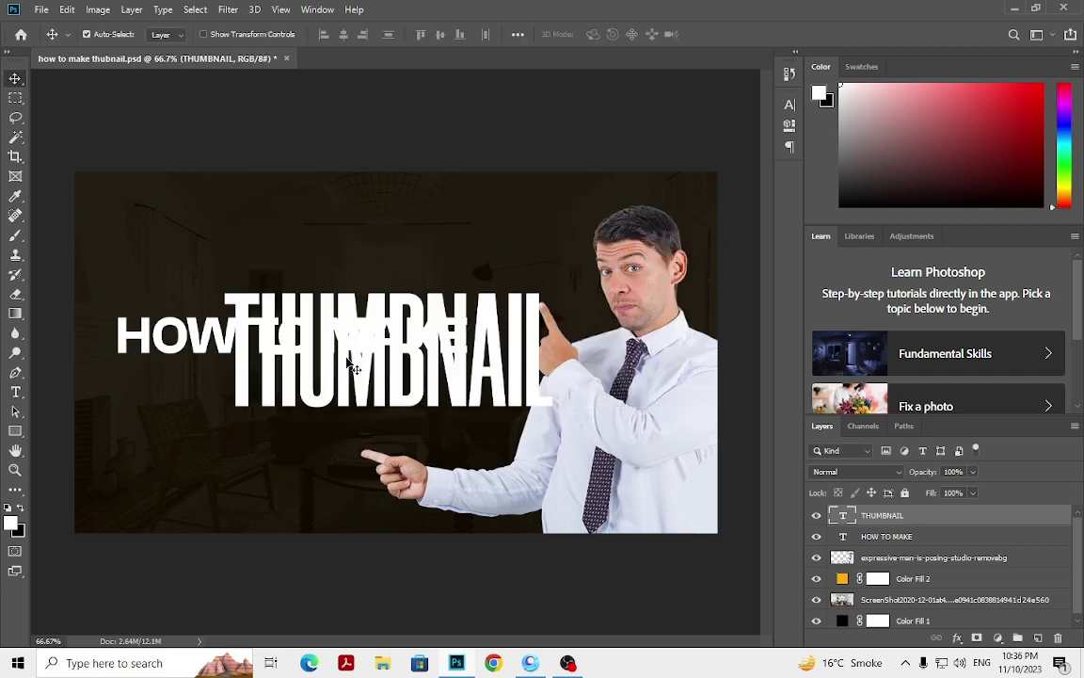
drag(350, 363, 239, 443)
double_click(257, 380)
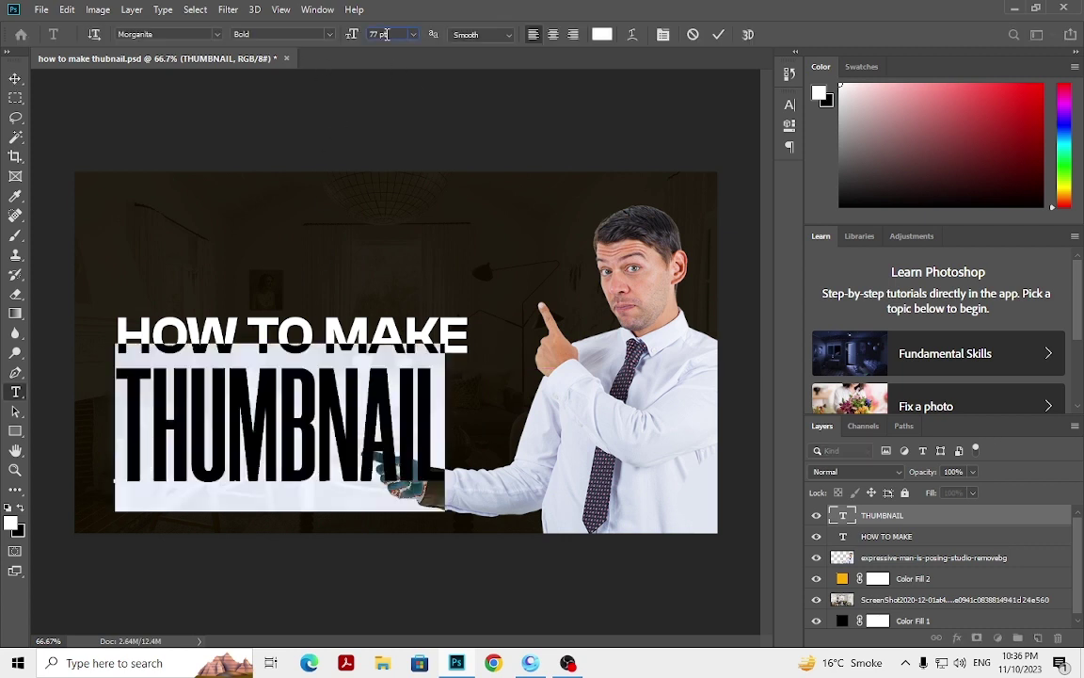
scroll(385, 33, up, 4)
scroll(385, 33, up, 3)
scroll(385, 34, up, 1)
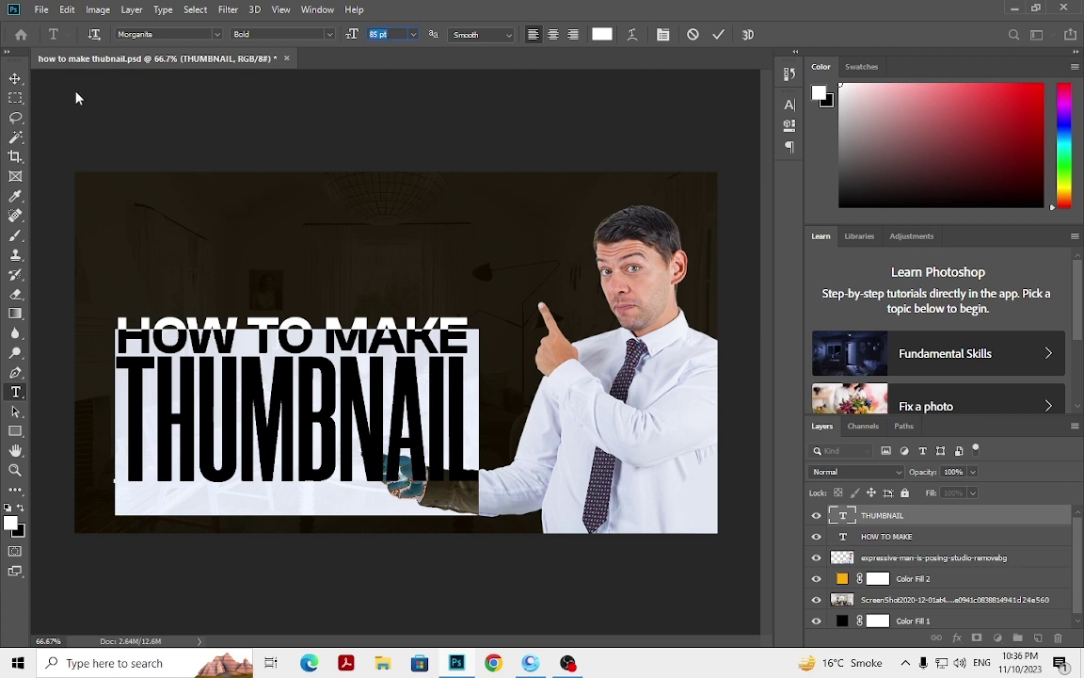
click(15, 78)
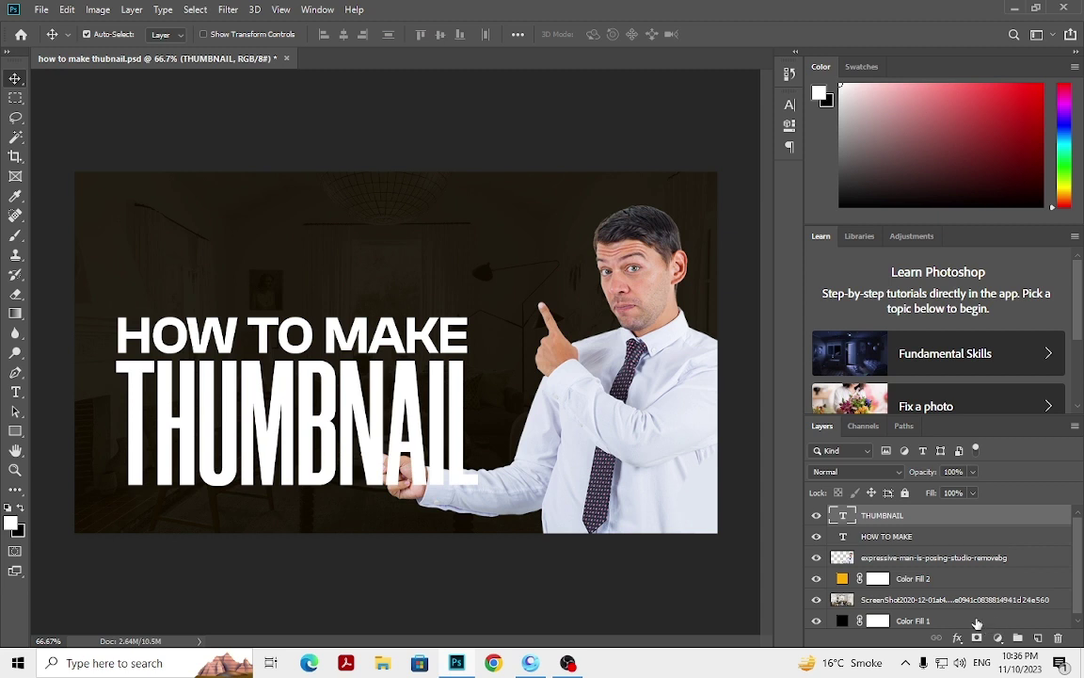
Step: Lock the background layers from Color Fill 2 down and show the rulers
click(976, 622)
shift+click(967, 575)
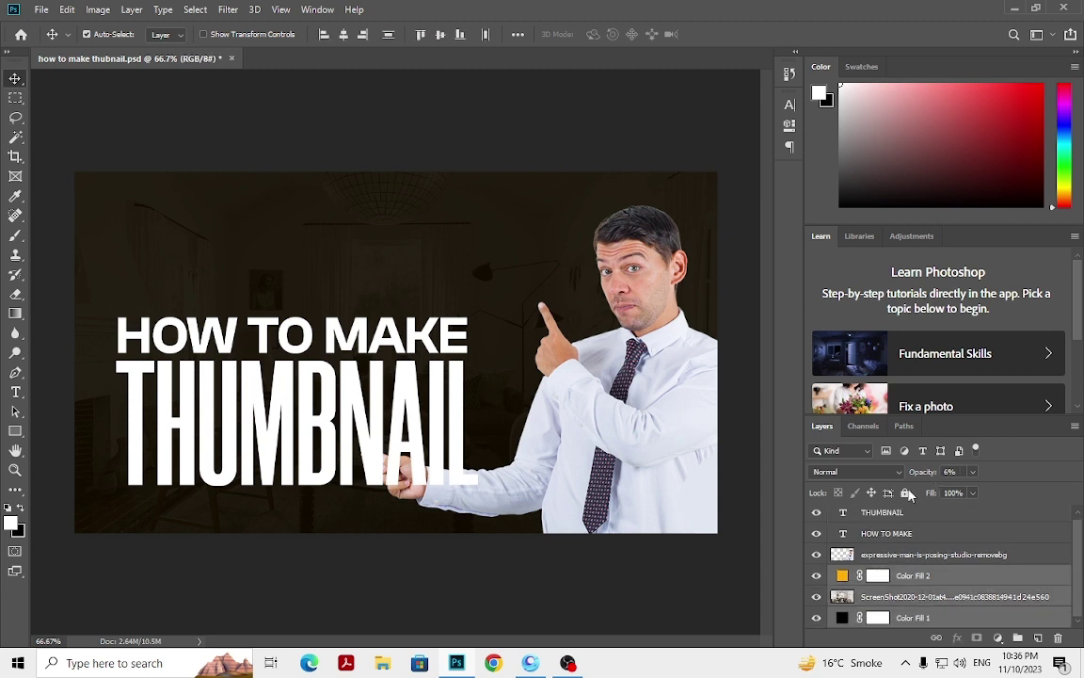
click(890, 492)
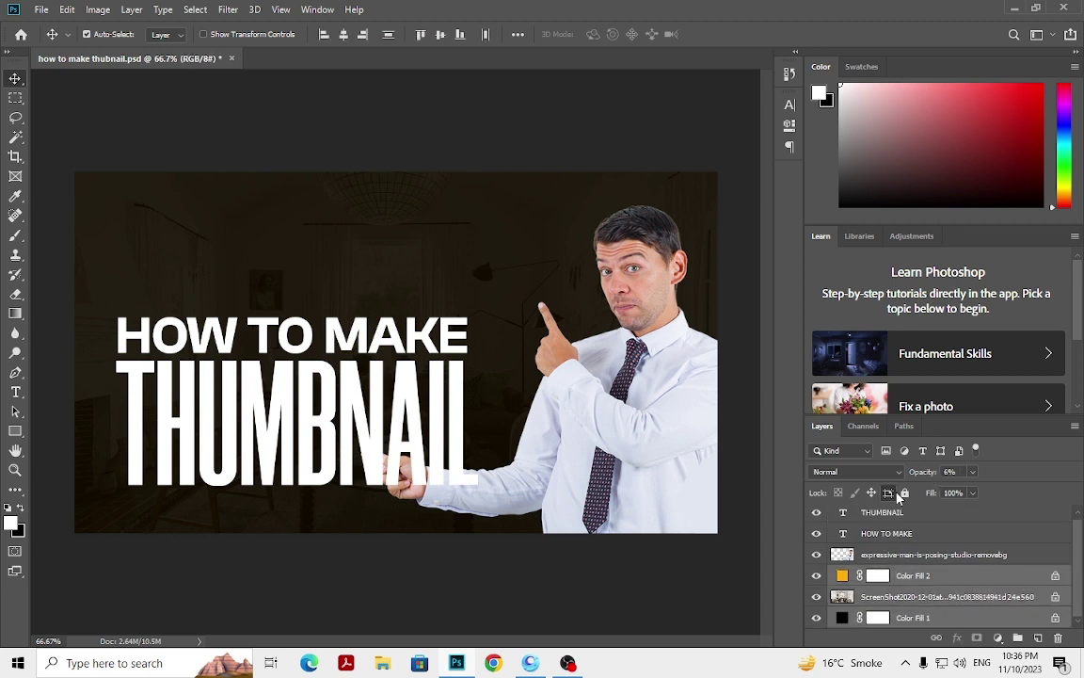
click(1017, 555)
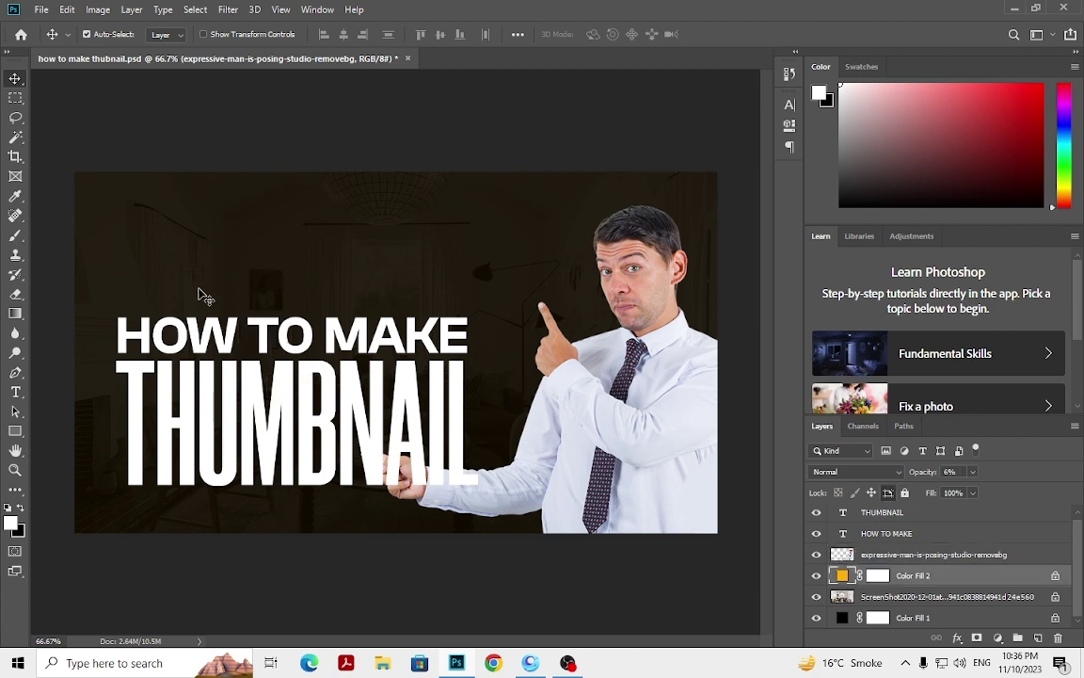
click(287, 516)
drag(283, 525, 157, 229)
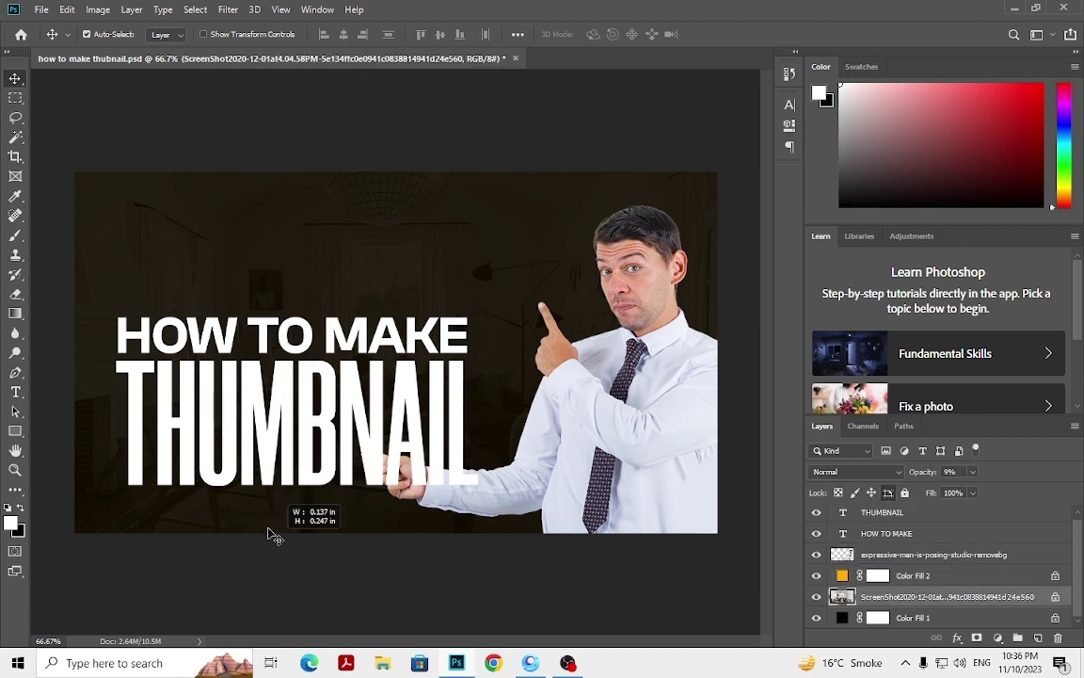
key(ctrl+r)
key(ctrl+r)
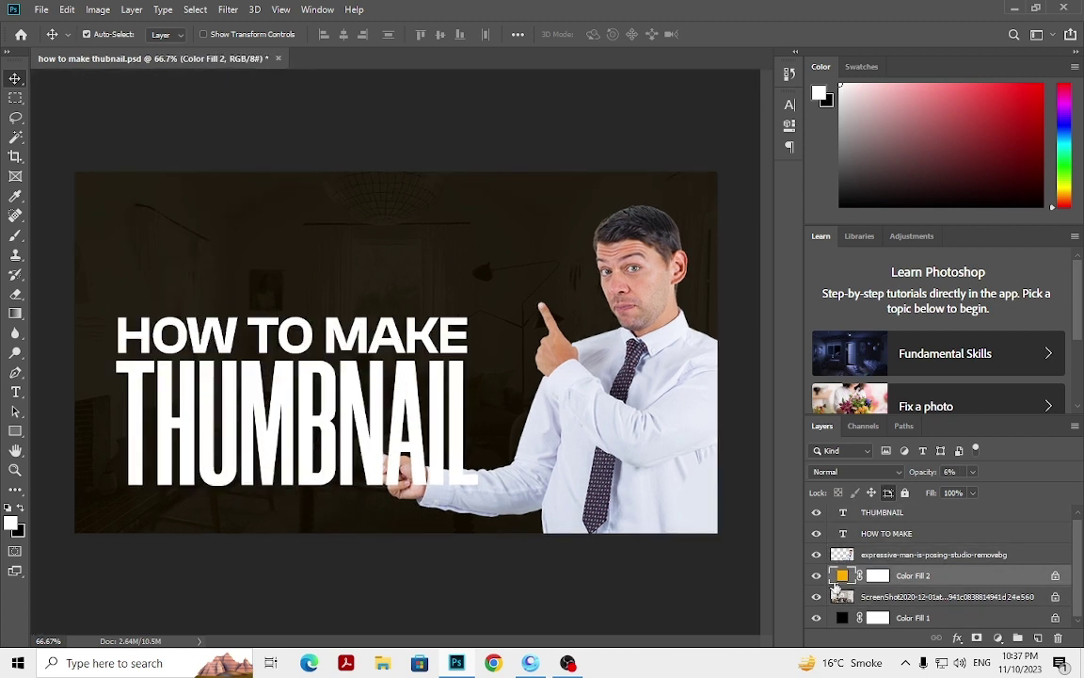
Step: Select both THUMBNAIL and HOW TO MAKE layers and move them up and left
mouse_move(226, 371)
mouse_down()
mouse_move(188, 379)
mouse_move(234, 394)
mouse_up()
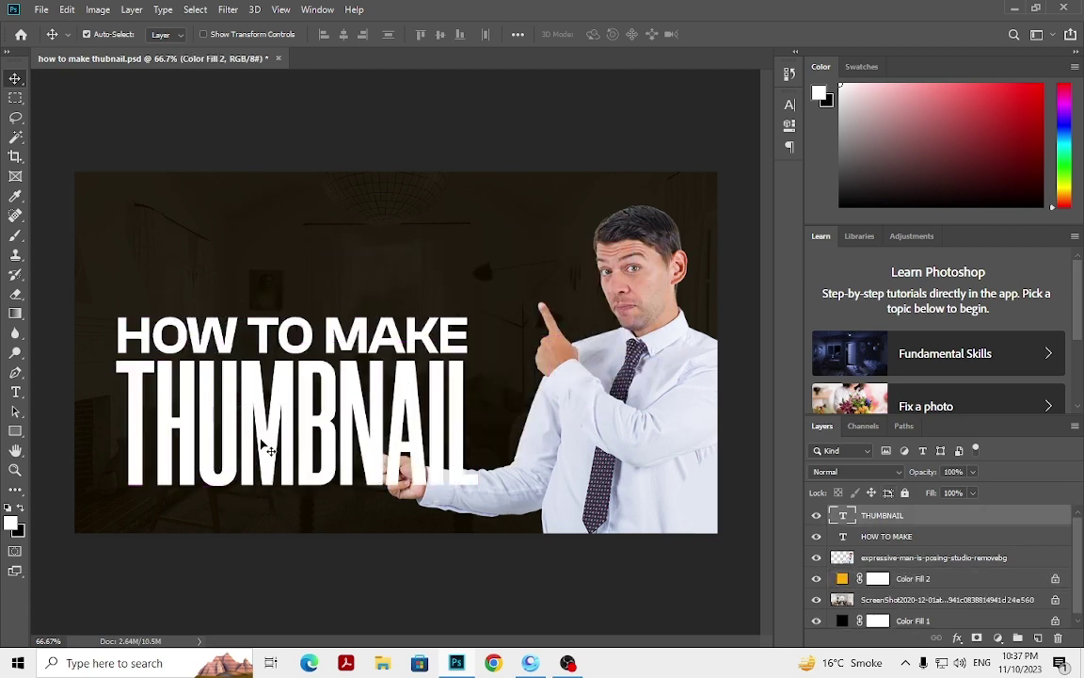
click(879, 525)
shift+click(896, 537)
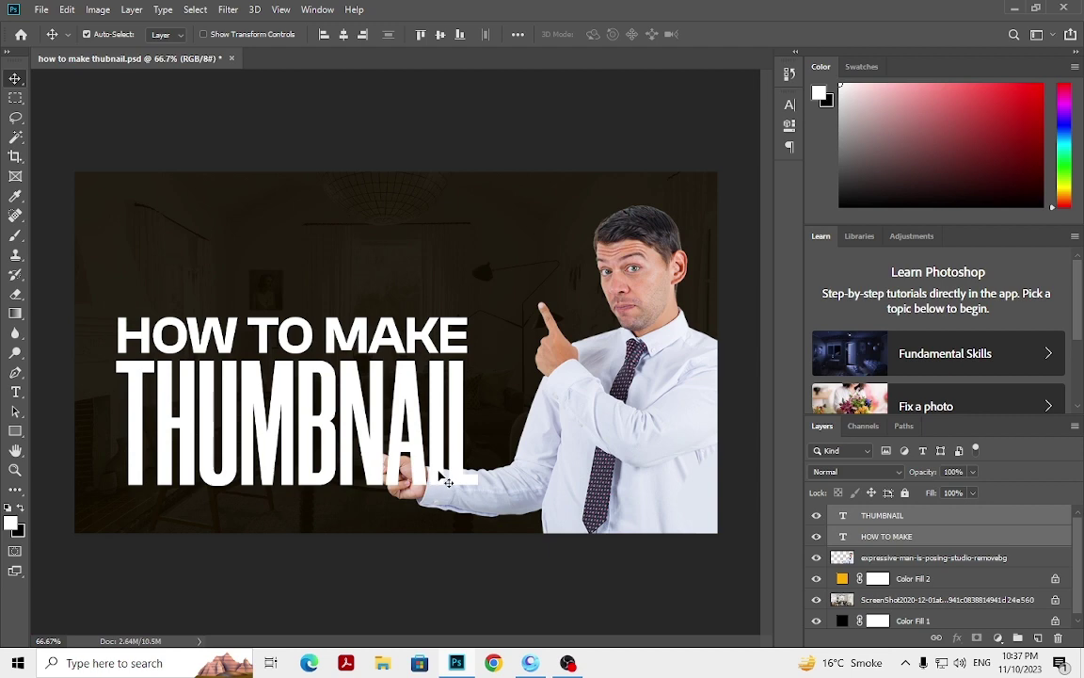
drag(376, 422, 339, 377)
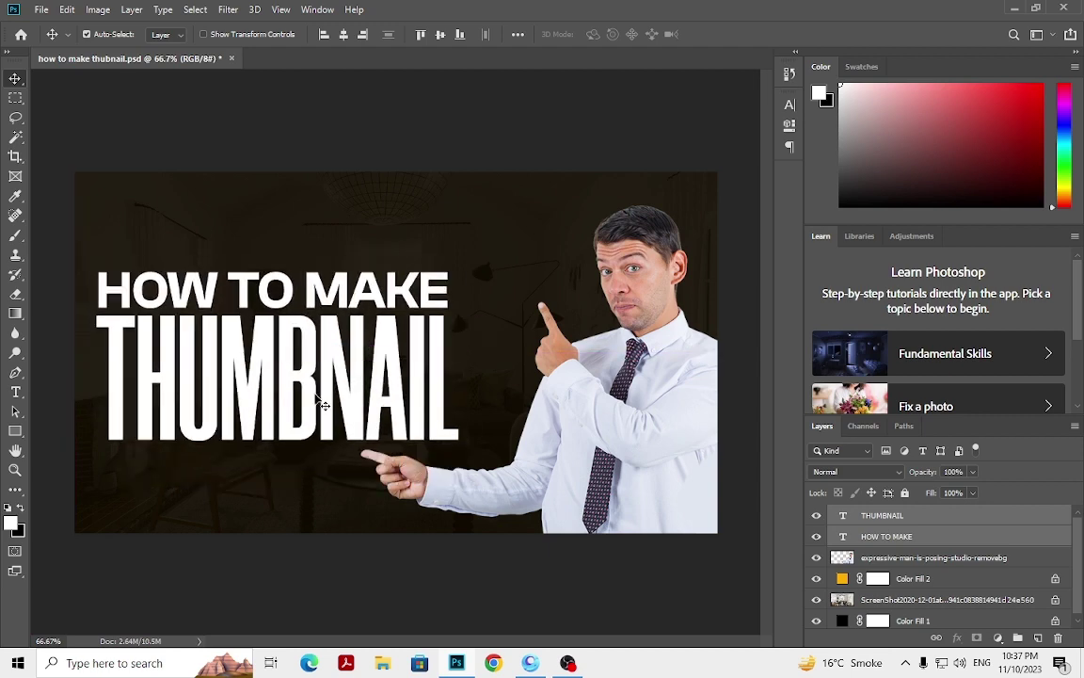
Step: Scale both headline lines together to about 90% with Free Transform
key(ctrl+t)
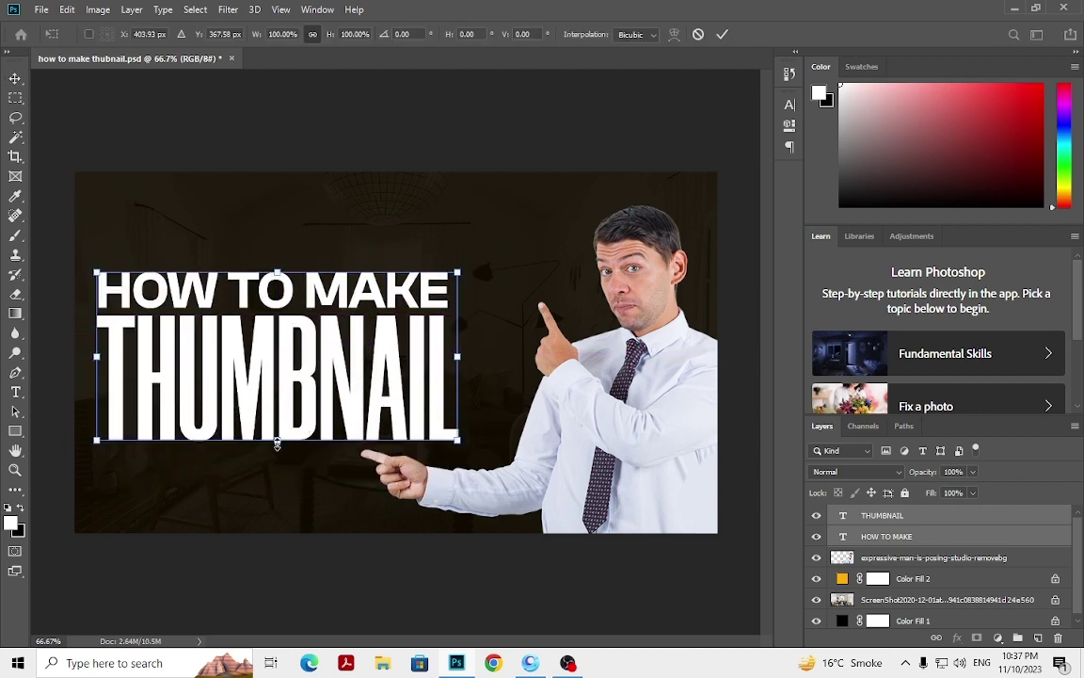
drag(277, 443, 273, 425)
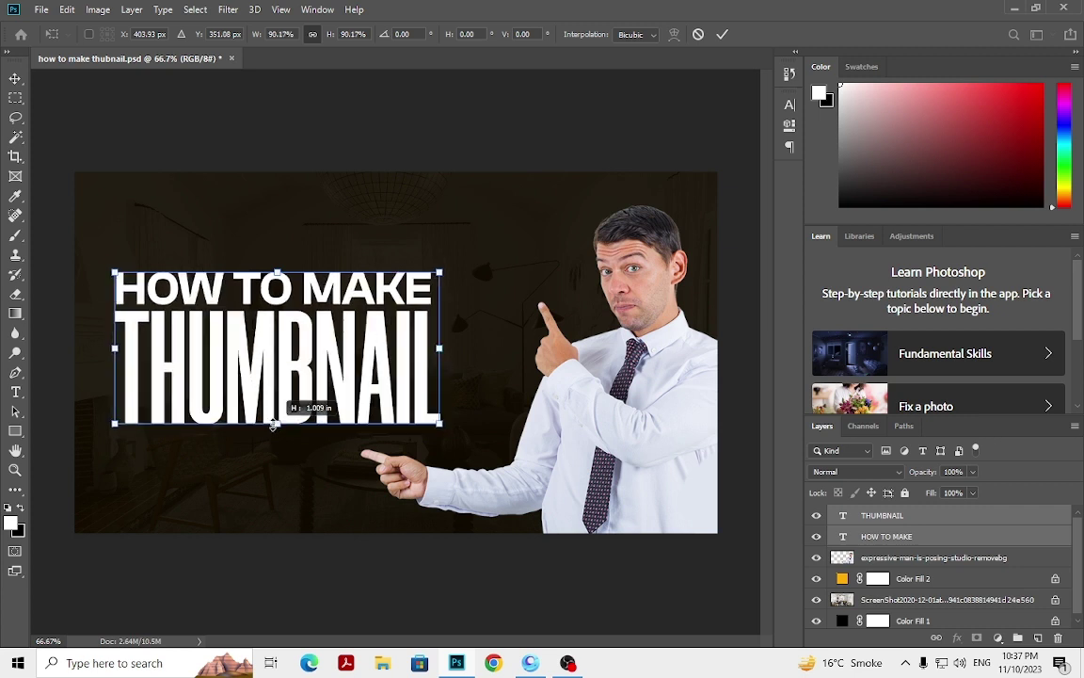
mouse_move(285, 380)
mouse_down()
mouse_move(278, 407)
mouse_move(339, 414)
mouse_up()
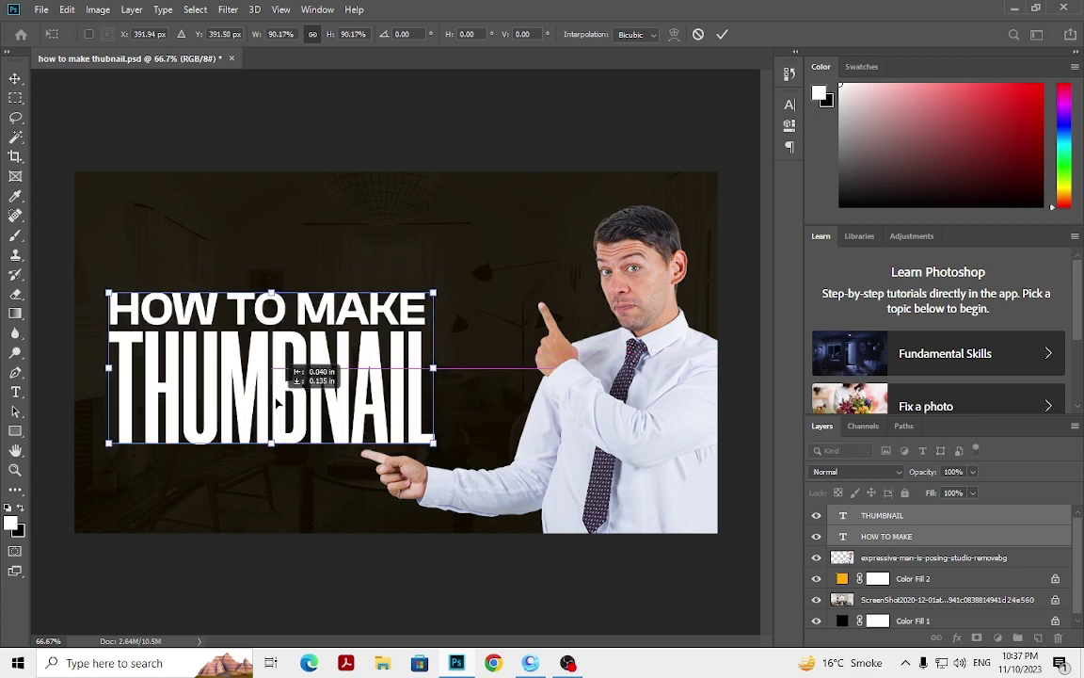
key(Return)
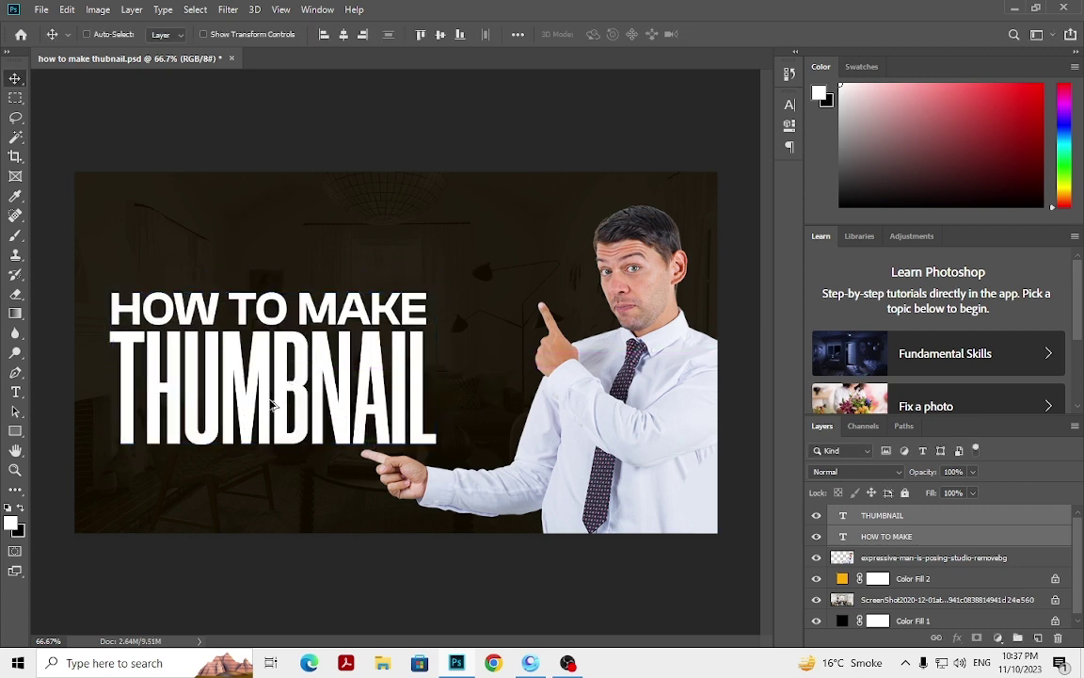
key(ctrl+minus)
key(ctrl+minus)
key(ctrl+plus)
key(ctrl+plus)
key(ctrl+plus)
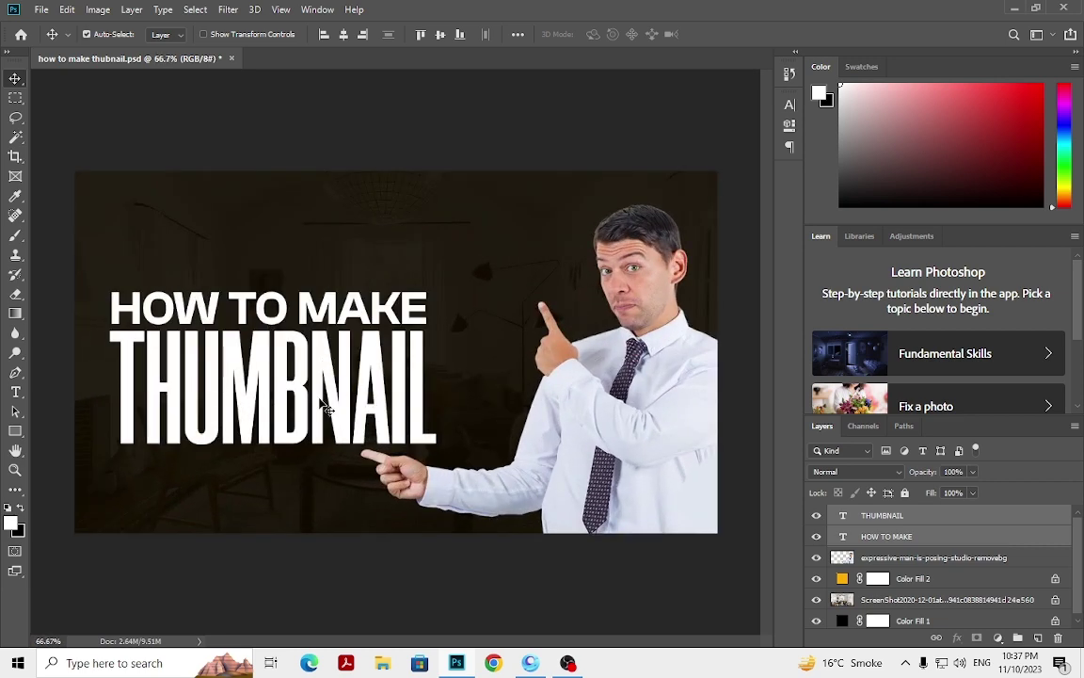
Step: Nudge the headline block up three steps, then select only THUMBNAIL
key(Up)
key(Up)
key(Up)
key(Up)
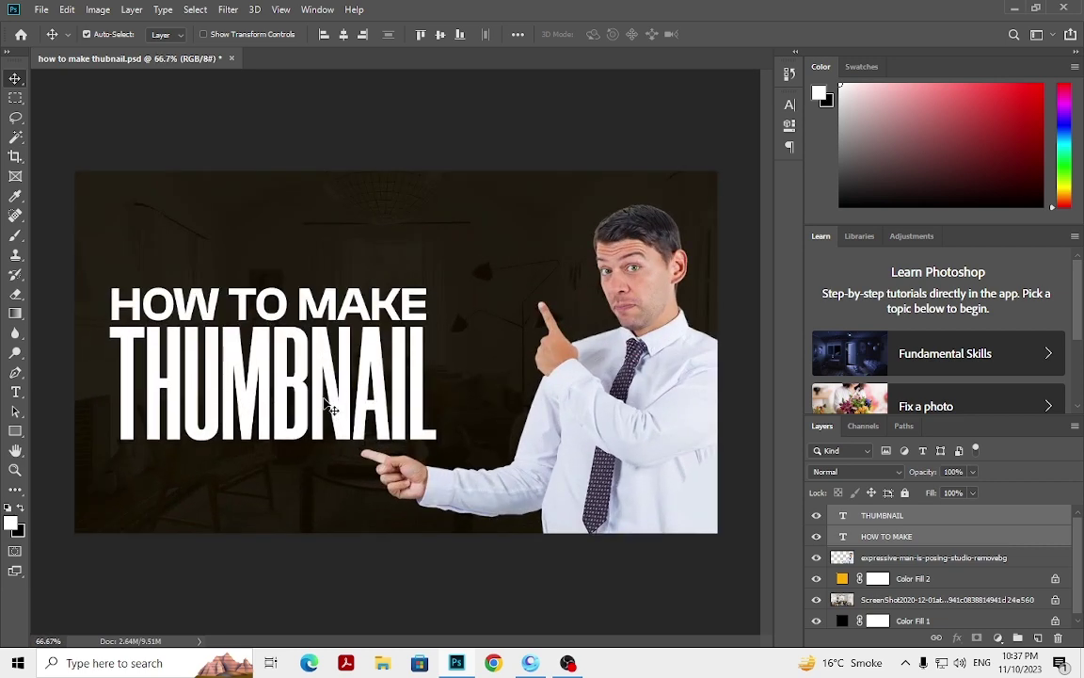
key(Up)
key(Up)
key(Up)
key(Up)
key(Up)
key(Up)
key(Up)
key(Up)
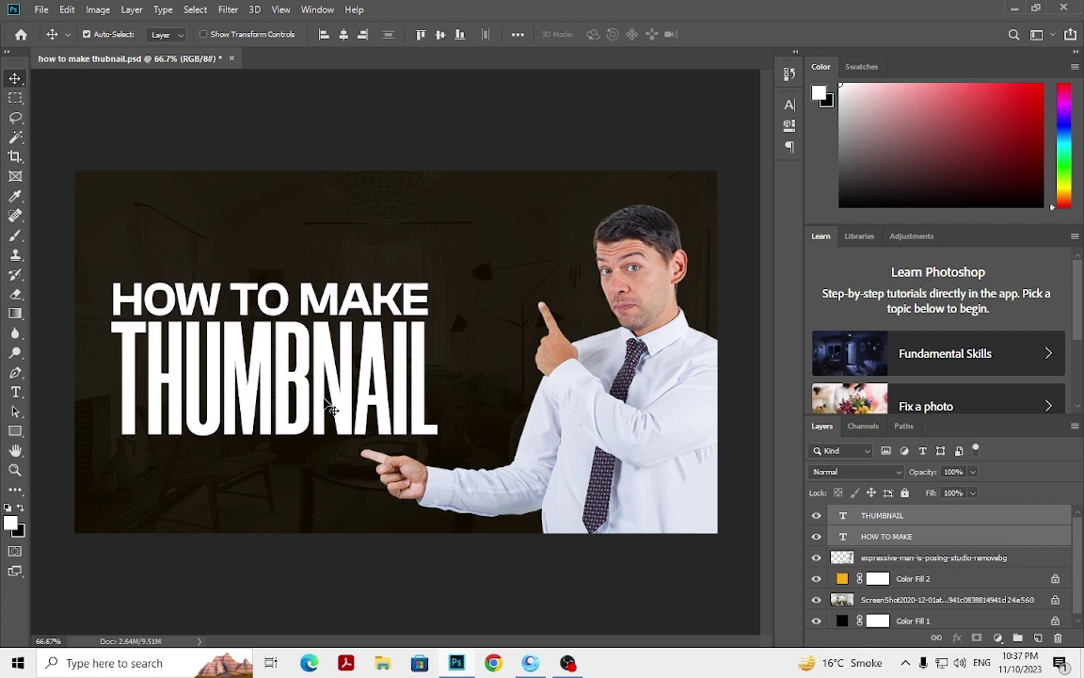
key(Up)
click(917, 517)
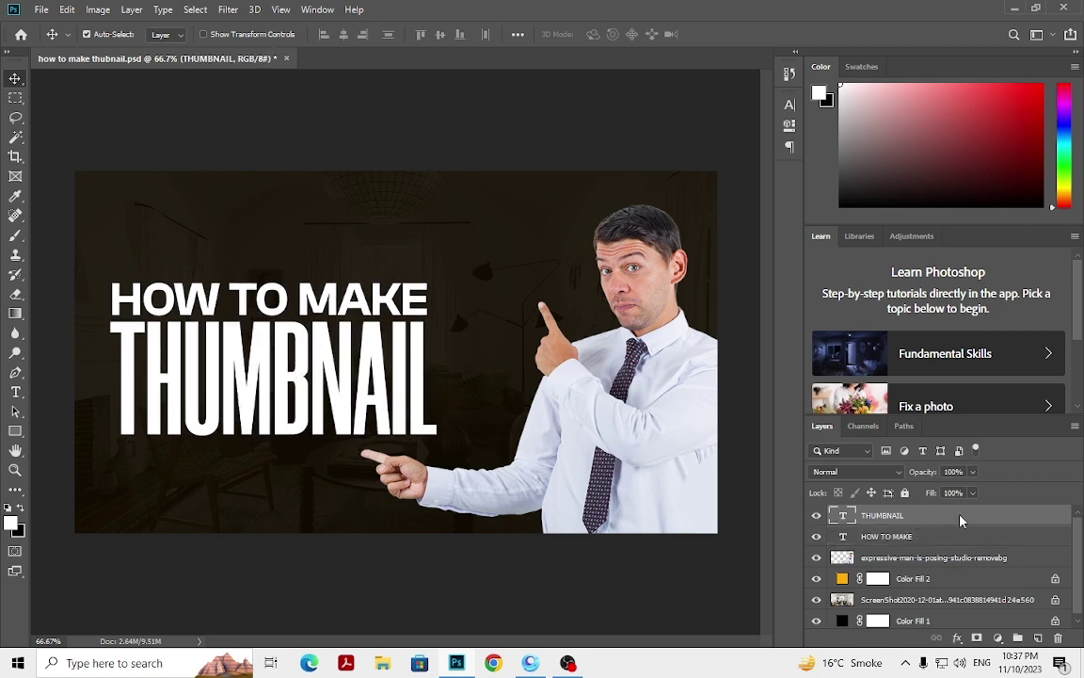
Step: Add a 60° Gradient Overlay to the THUMBNAIL layer, then reopen its Layer Style
right_click(961, 521)
key(Escape)
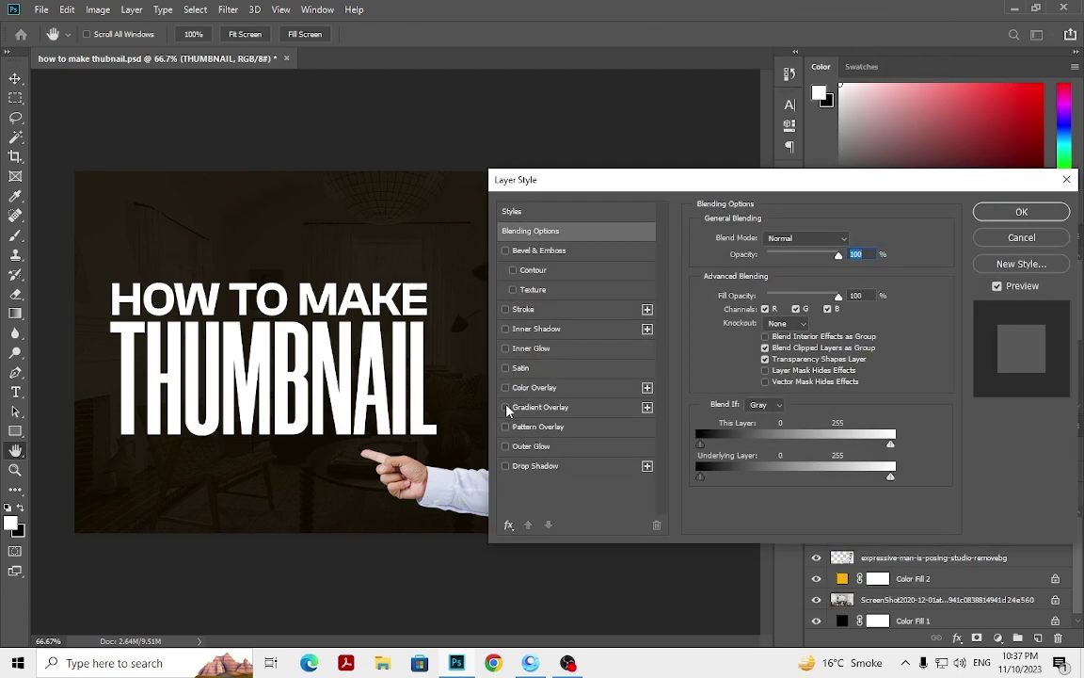
click(508, 409)
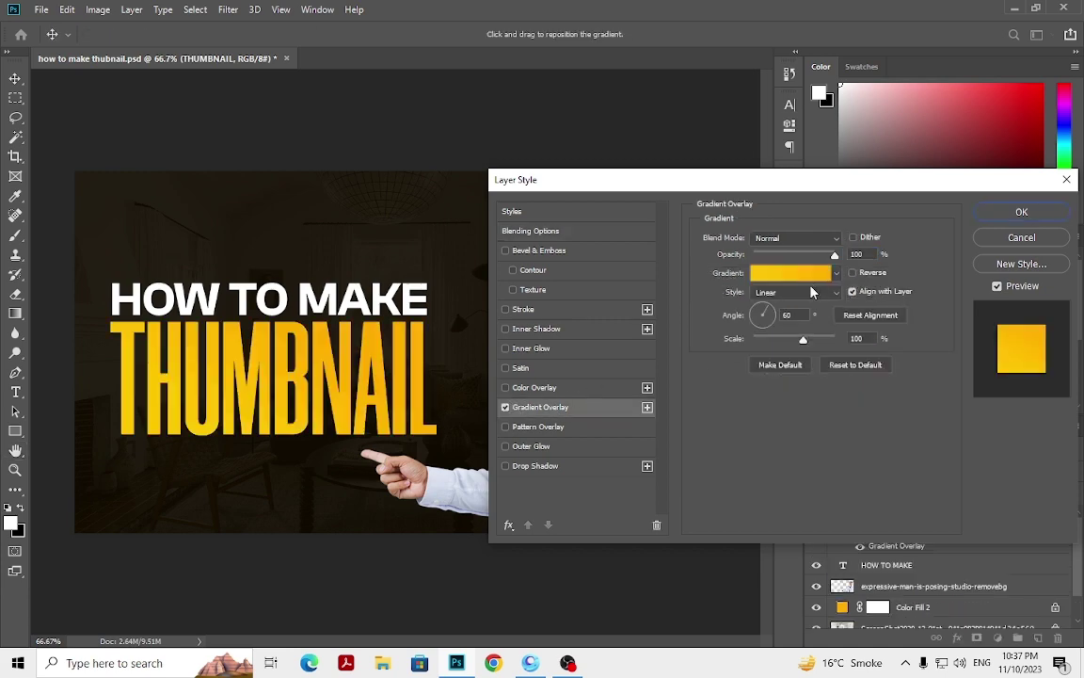
double_click(787, 316)
text(60)
key(Return)
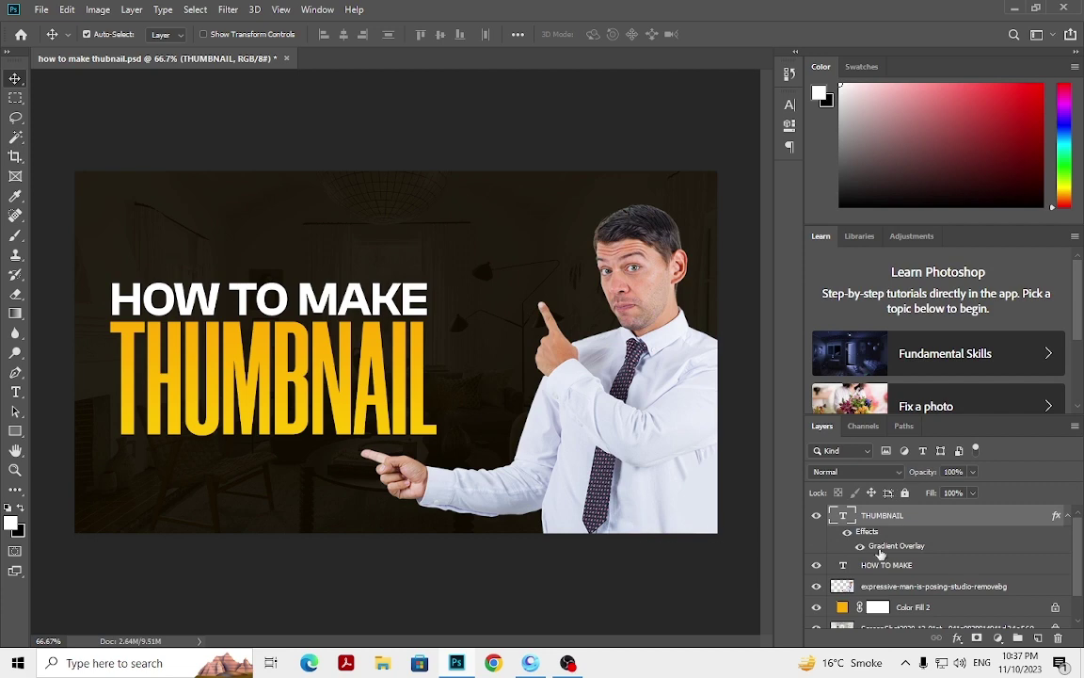
double_click(1056, 520)
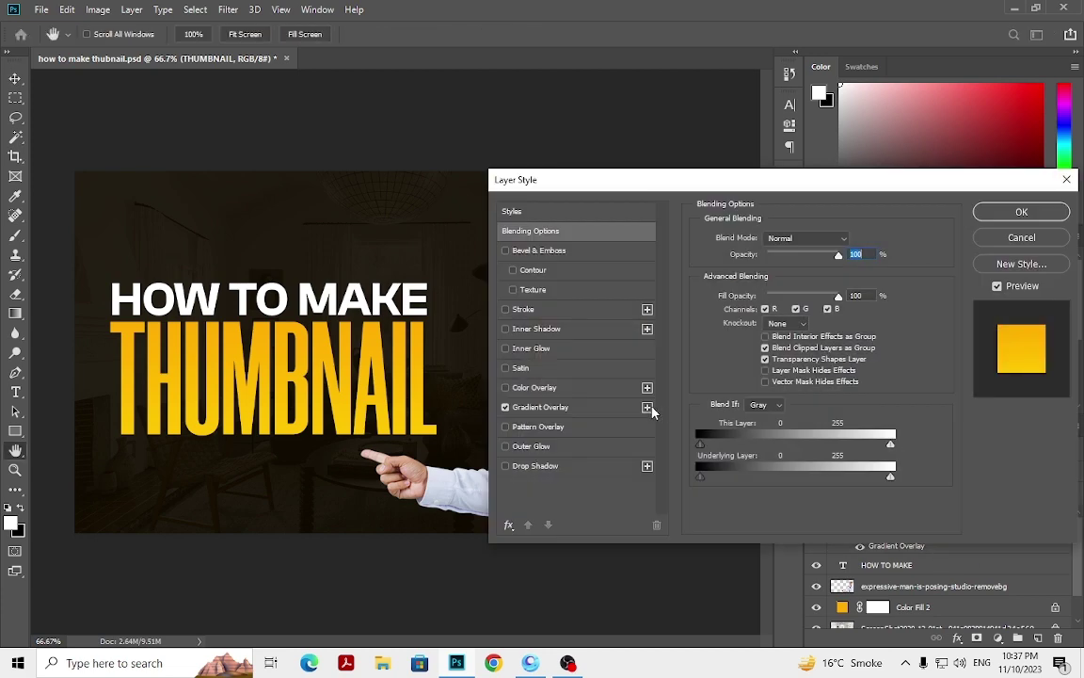
Step: Bring up the Gradient Editor for THUMBNAIL's overlay and choose the right colour stop
click(526, 414)
click(837, 274)
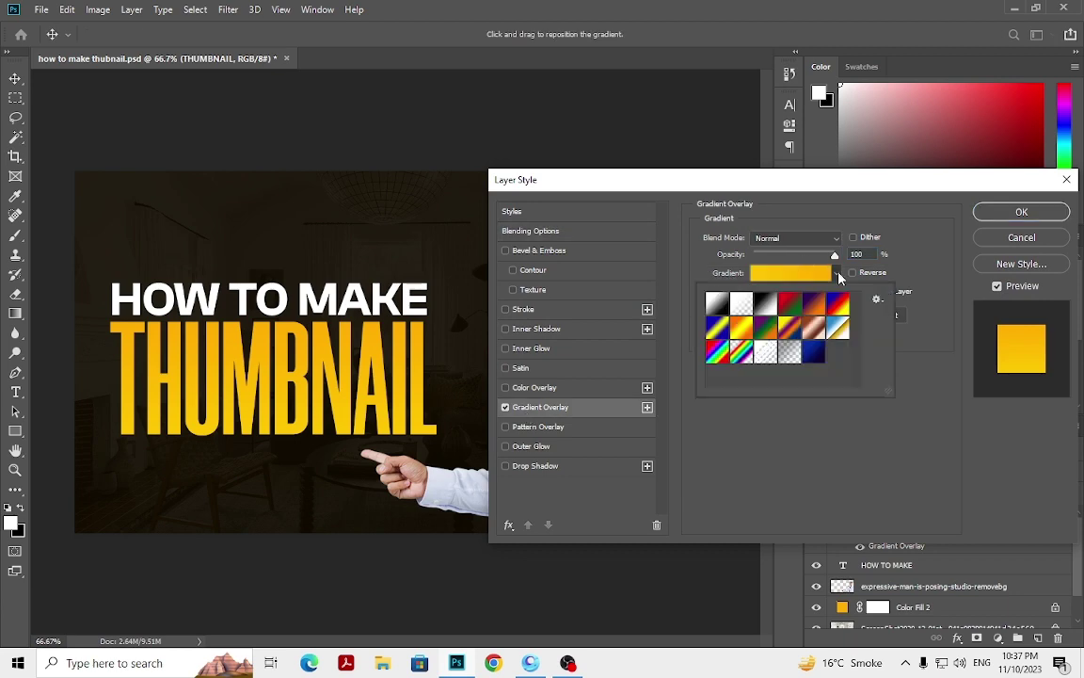
click(820, 278)
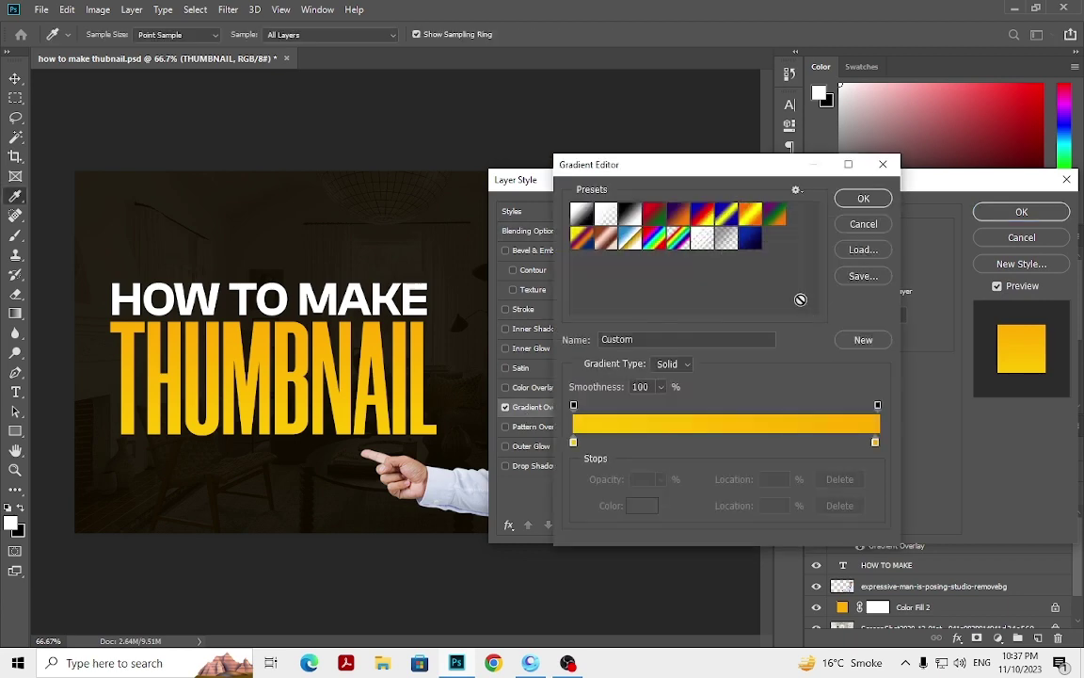
click(874, 444)
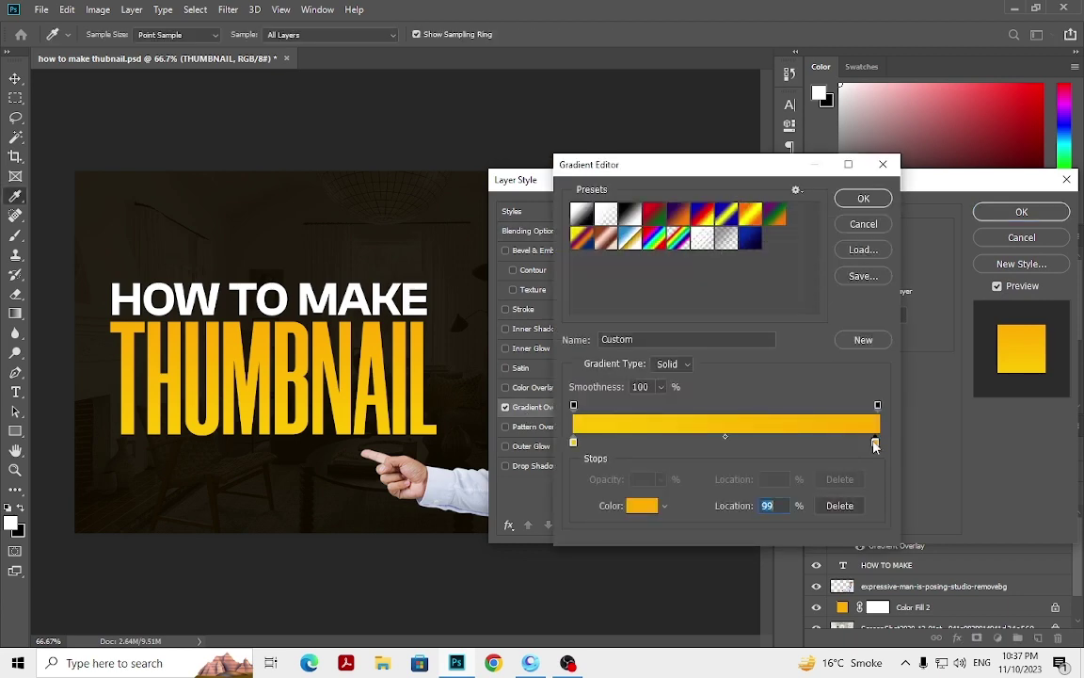
click(642, 506)
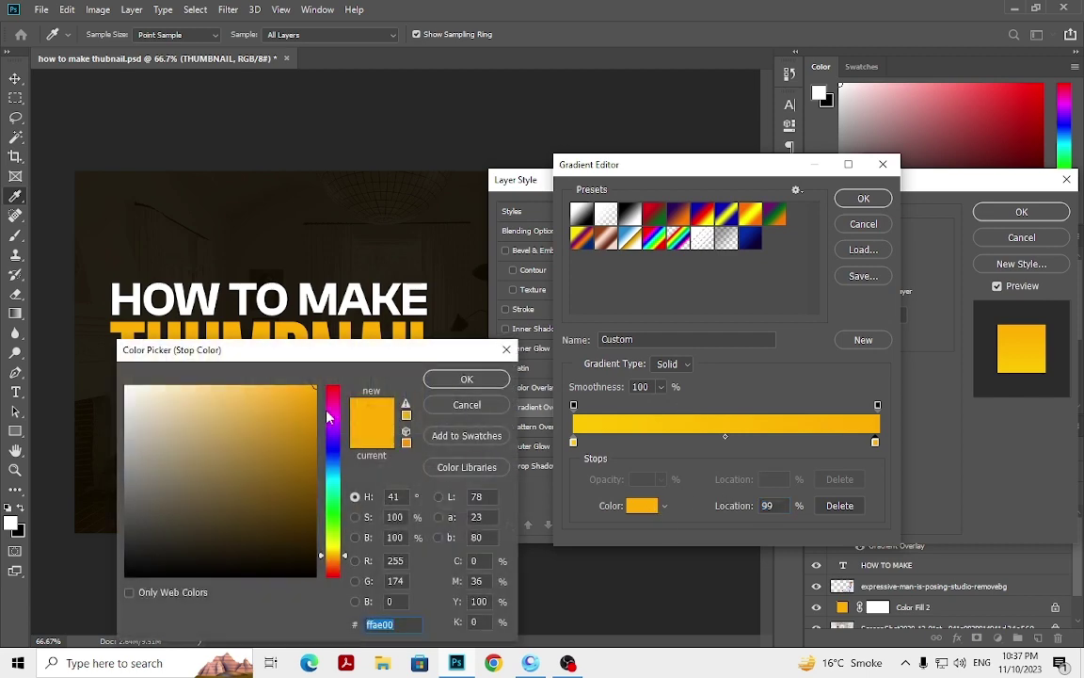
Step: Change the right stop to a warmer, brighter orange
click(328, 417)
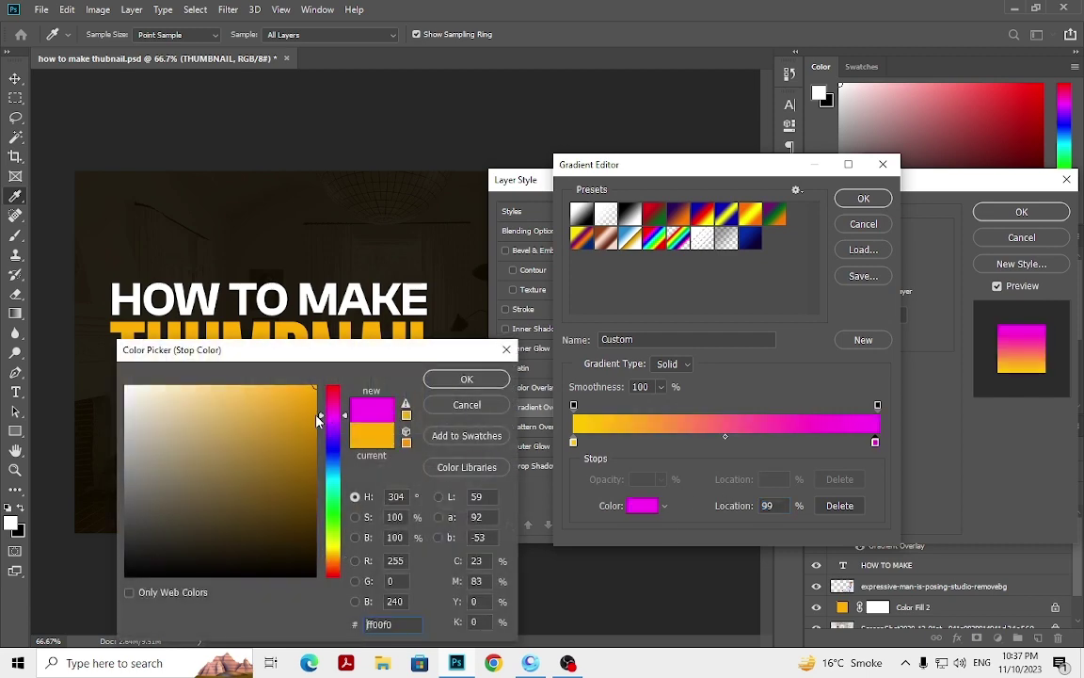
click(385, 445)
drag(313, 409, 314, 446)
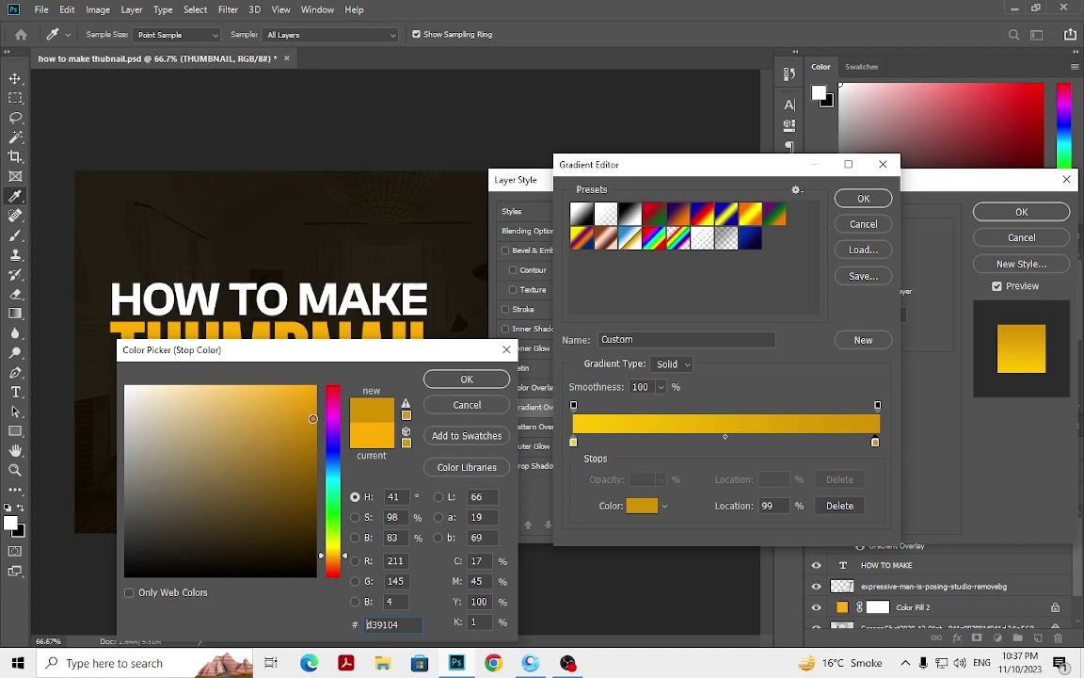
click(300, 418)
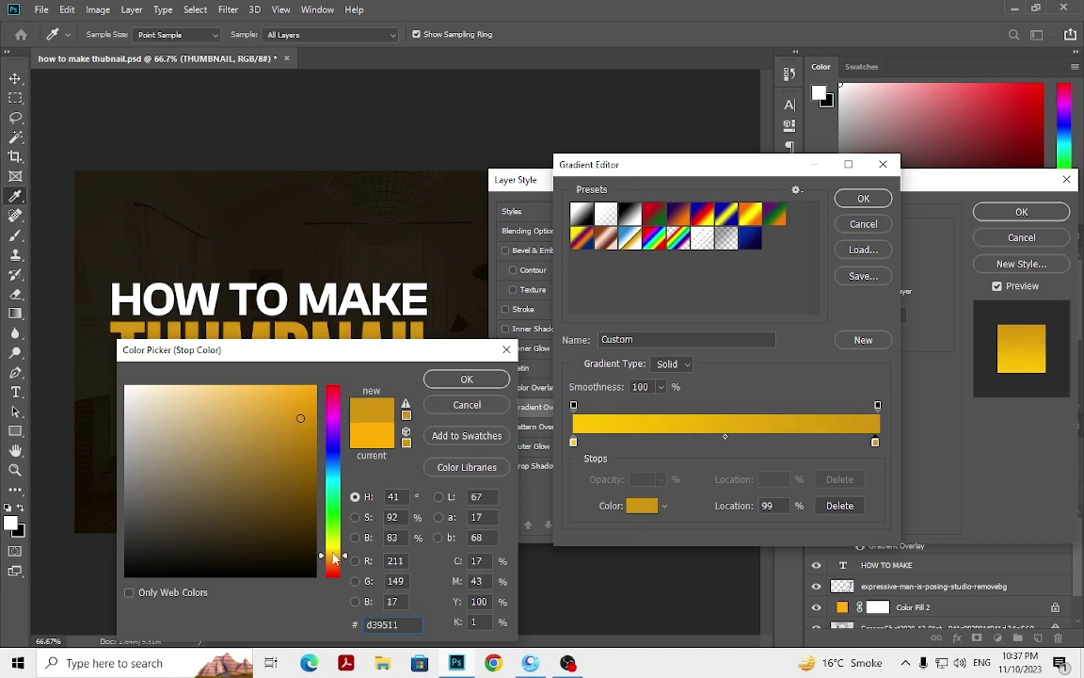
drag(331, 559, 330, 563)
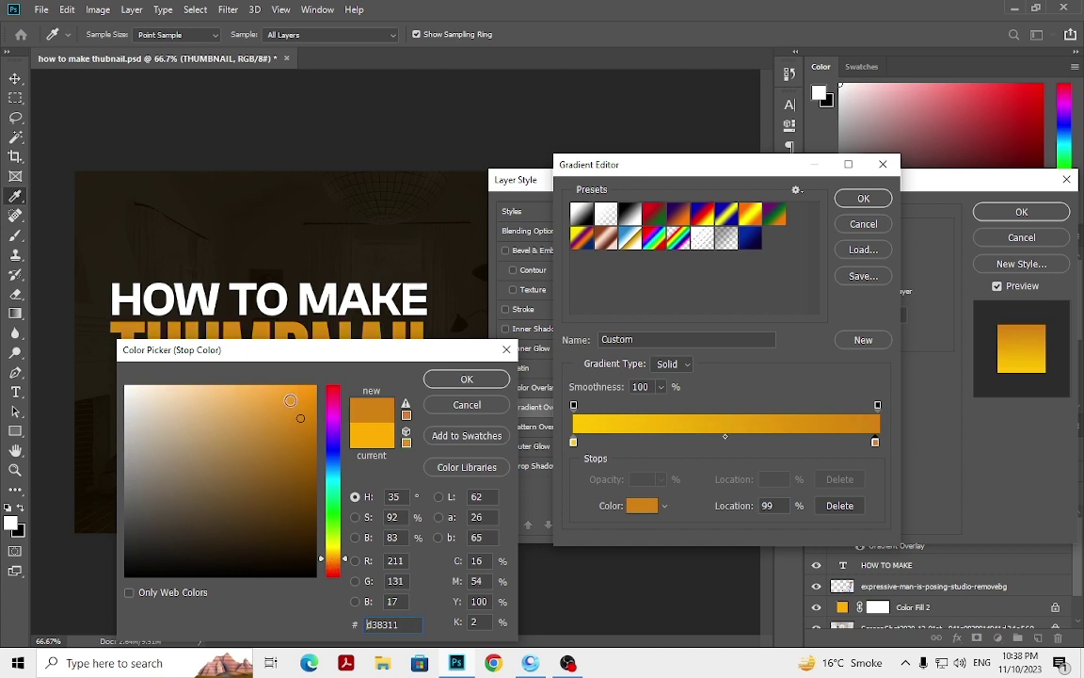
mouse_move(315, 389)
mouse_down()
mouse_move(308, 382)
mouse_move(439, 369)
mouse_up()
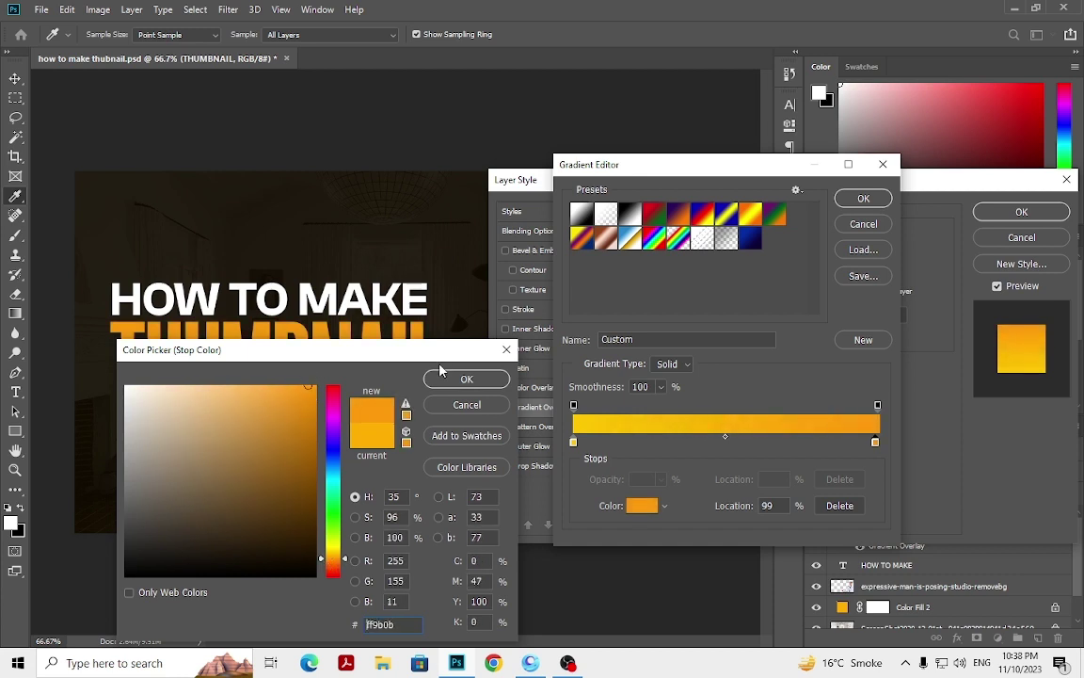
drag(308, 435, 292, 382)
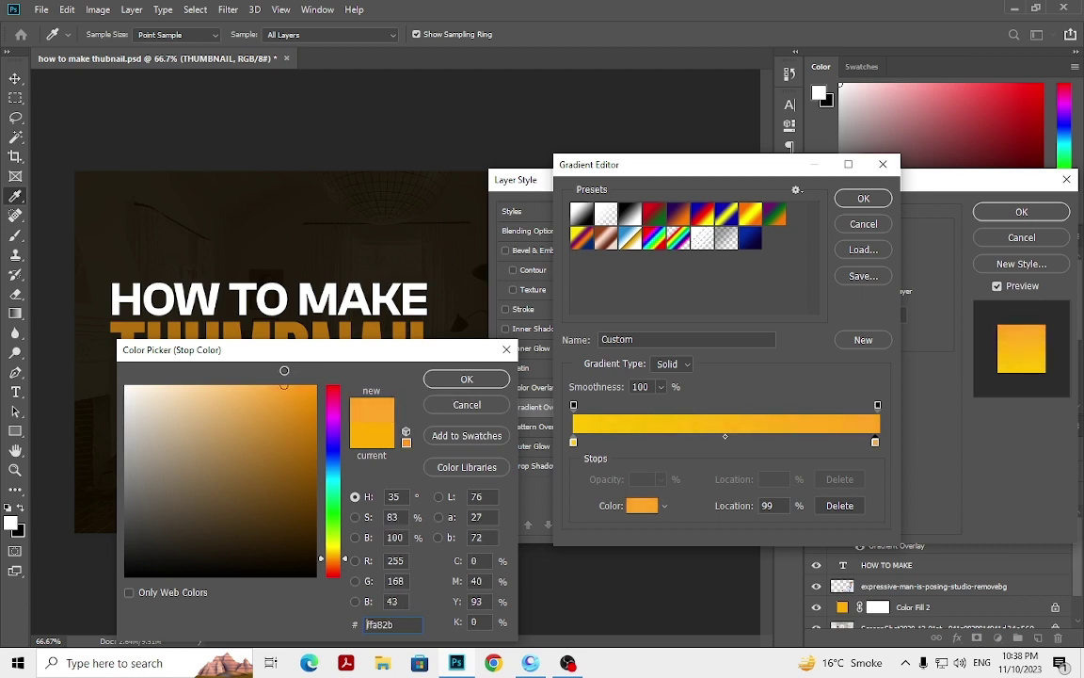
click(466, 380)
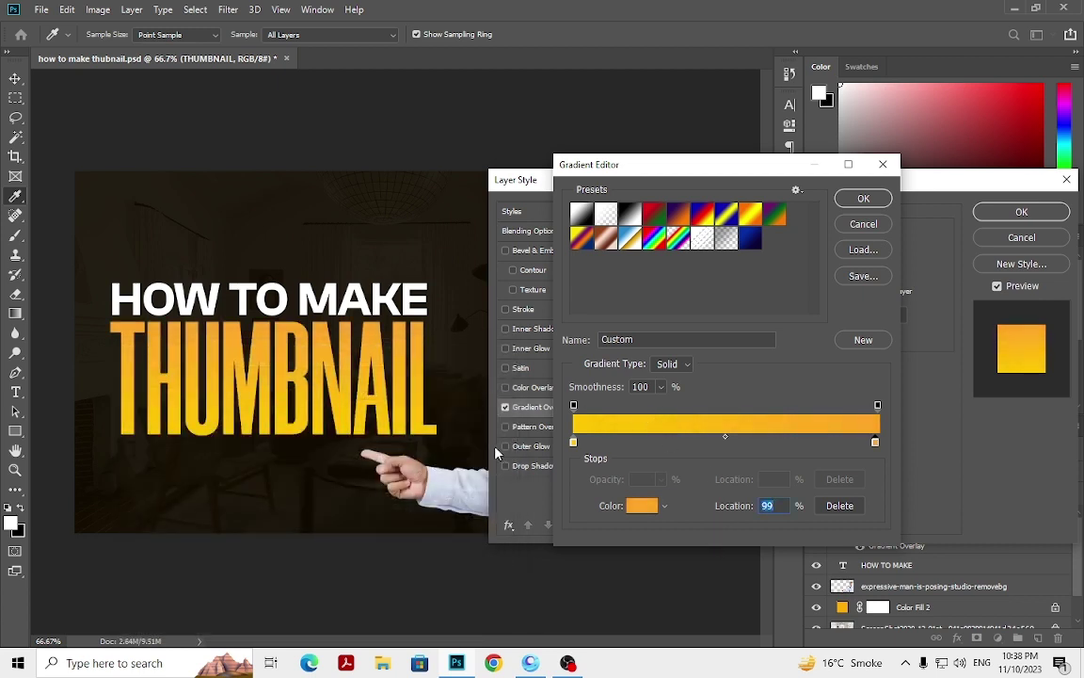
Step: Confirm the edited gradient and apply the updated layer style to THUMBNAIL
click(863, 198)
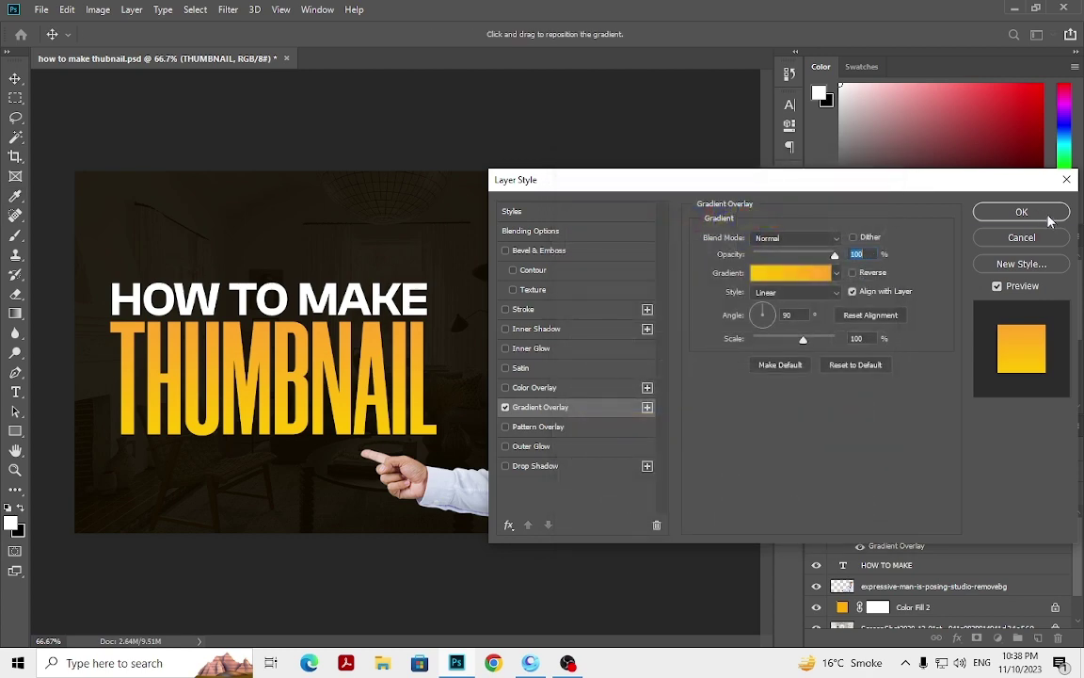
click(1024, 212)
scroll(424, 388, down, 1)
scroll(358, 396, up, 3)
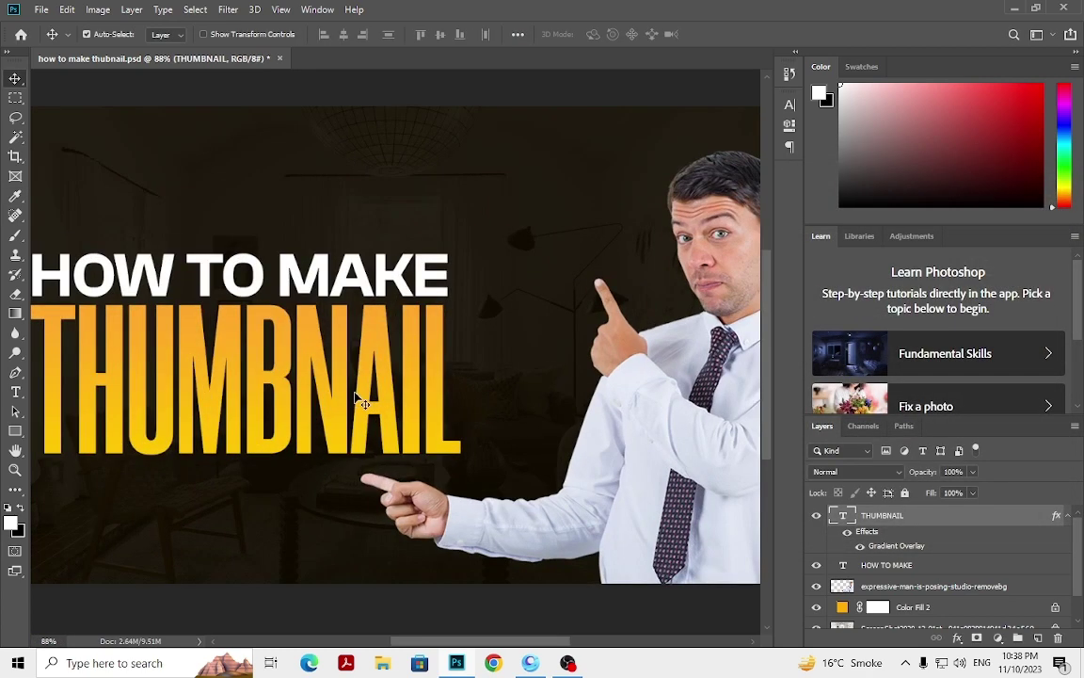
scroll(356, 395, down, 3)
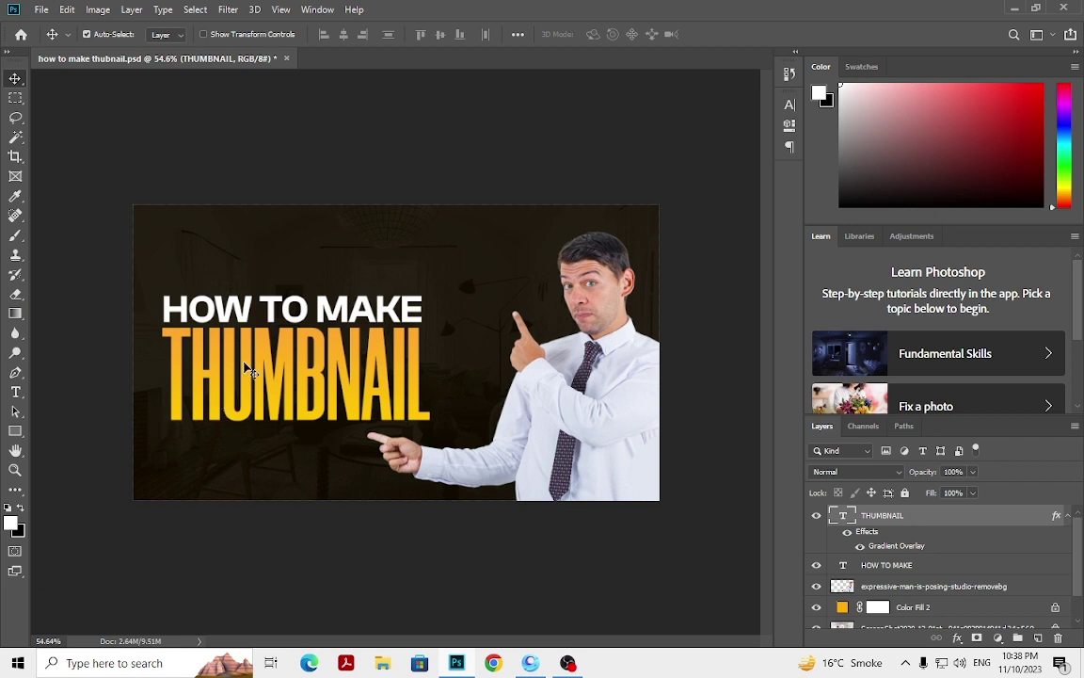
scroll(247, 369, down, 1)
scroll(279, 429, up, 2)
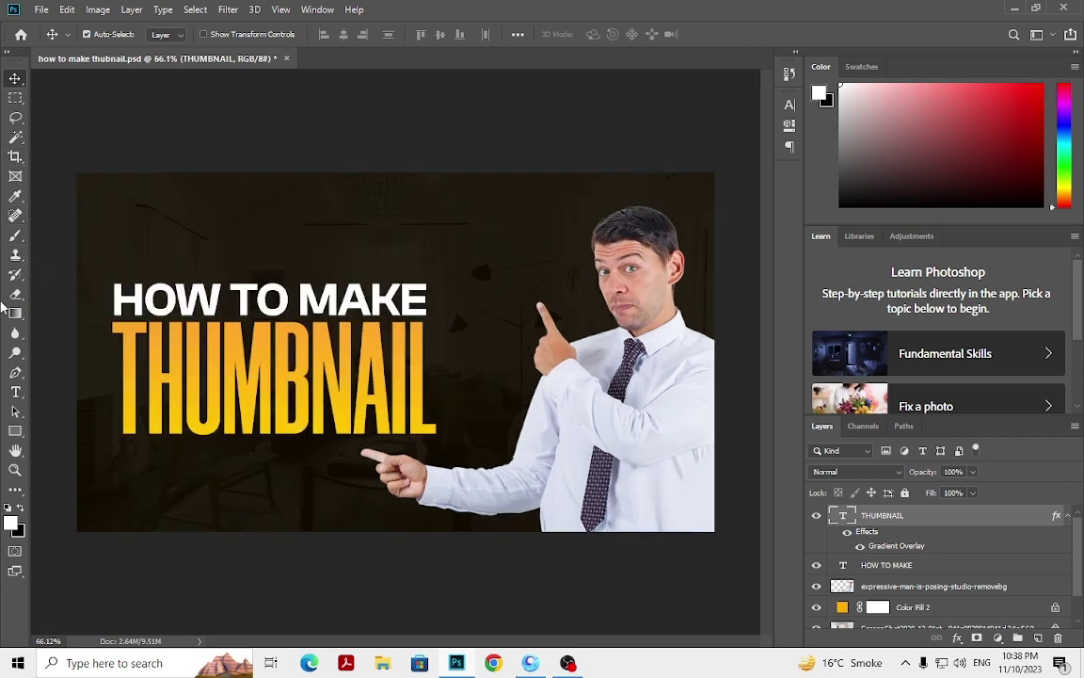
Step: Draw a wide 1336 × 331 px rectangle across the middle of the canvas
click(15, 430)
mouse_move(66, 278)
mouse_down()
mouse_move(704, 446)
mouse_move(732, 442)
mouse_up()
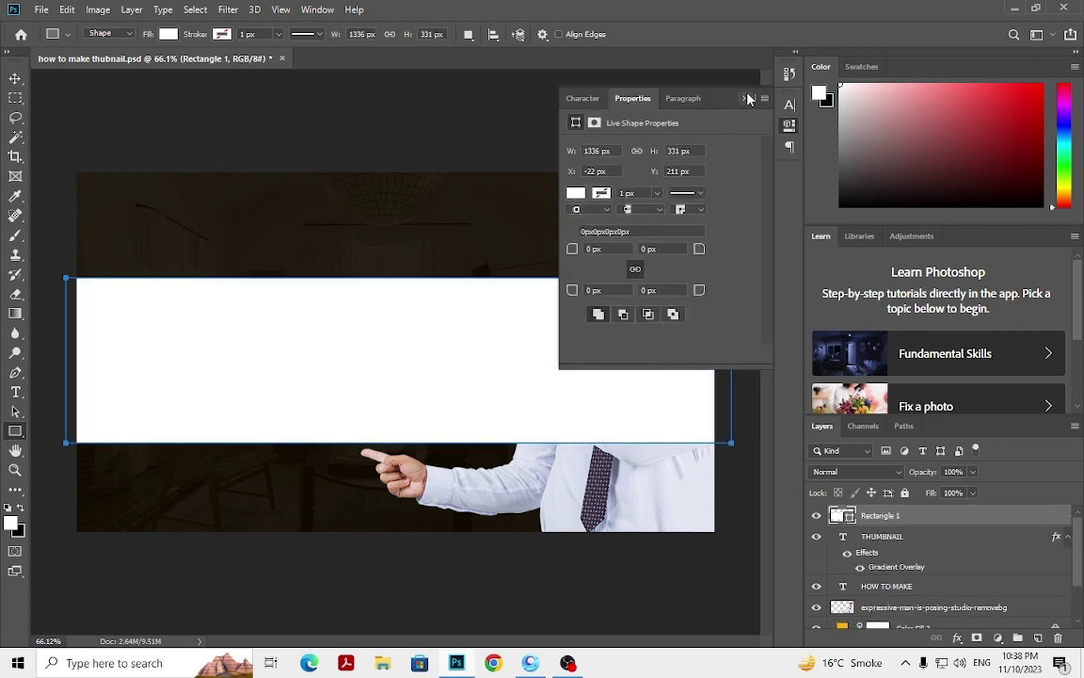
click(746, 97)
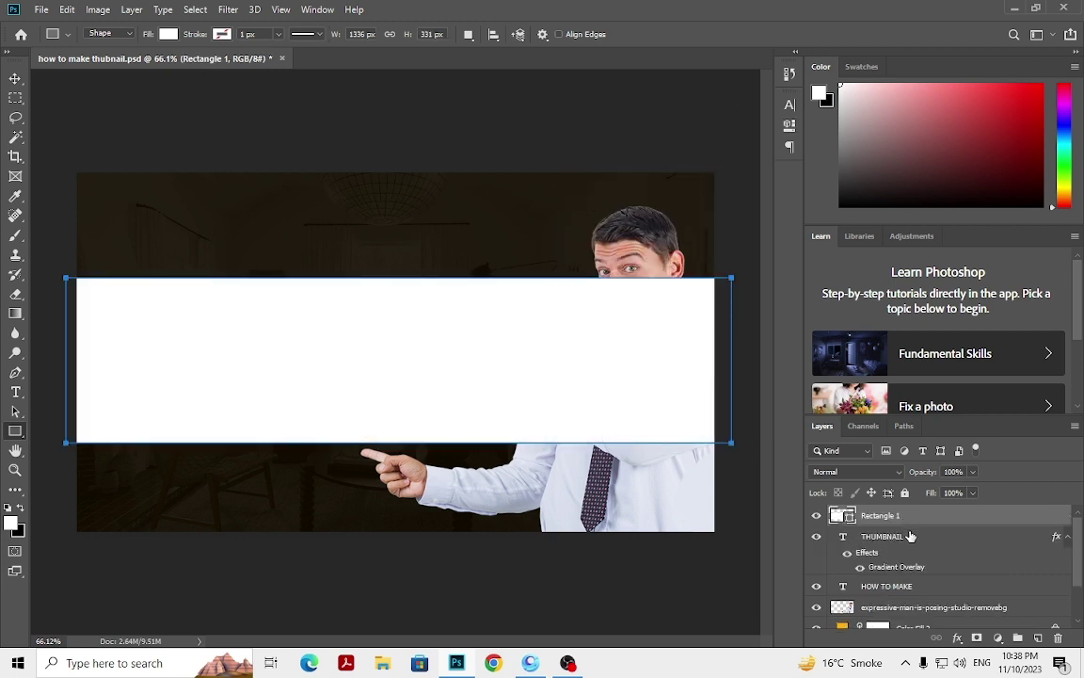
click(15, 78)
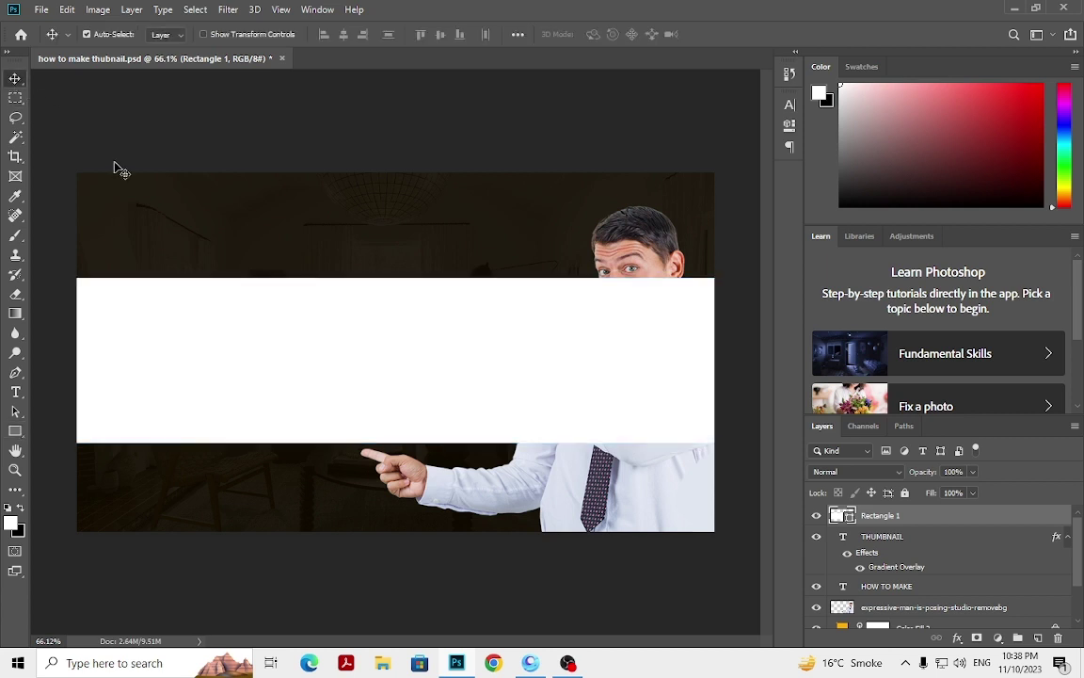
Step: Fill the Rectangle 1 shape with black #000000
double_click(840, 517)
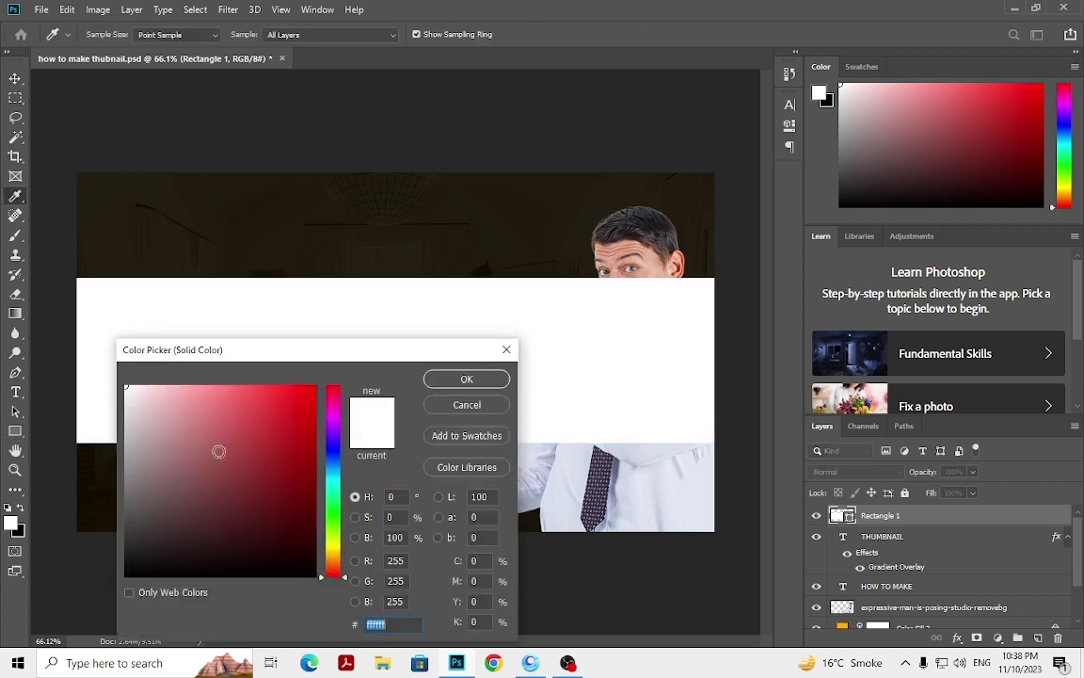
text(000000)
click(463, 379)
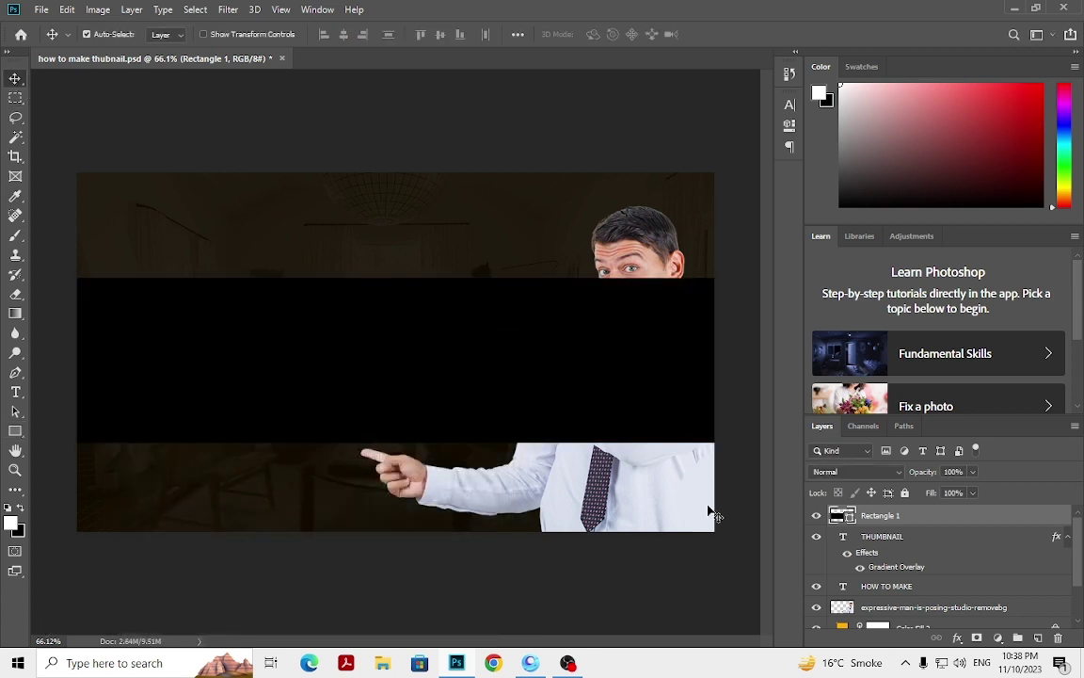
click(919, 587)
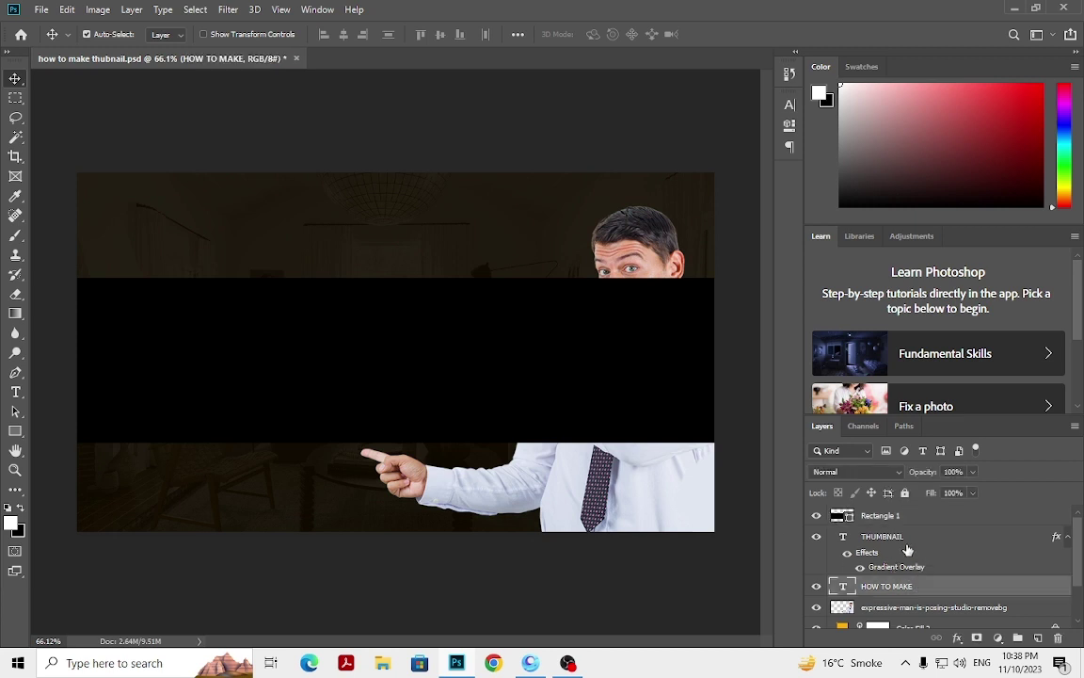
Step: Move the HOW TO MAKE and THUMBNAIL text layers above Rectangle 1
ctrl+click(899, 535)
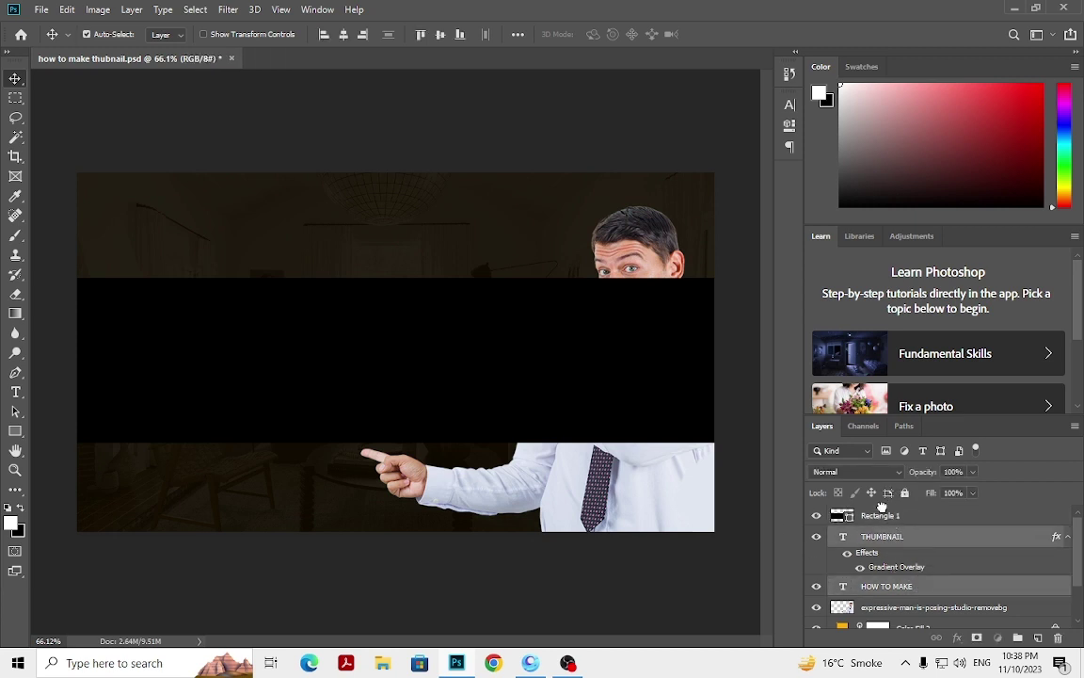
key(alt+bracketright)
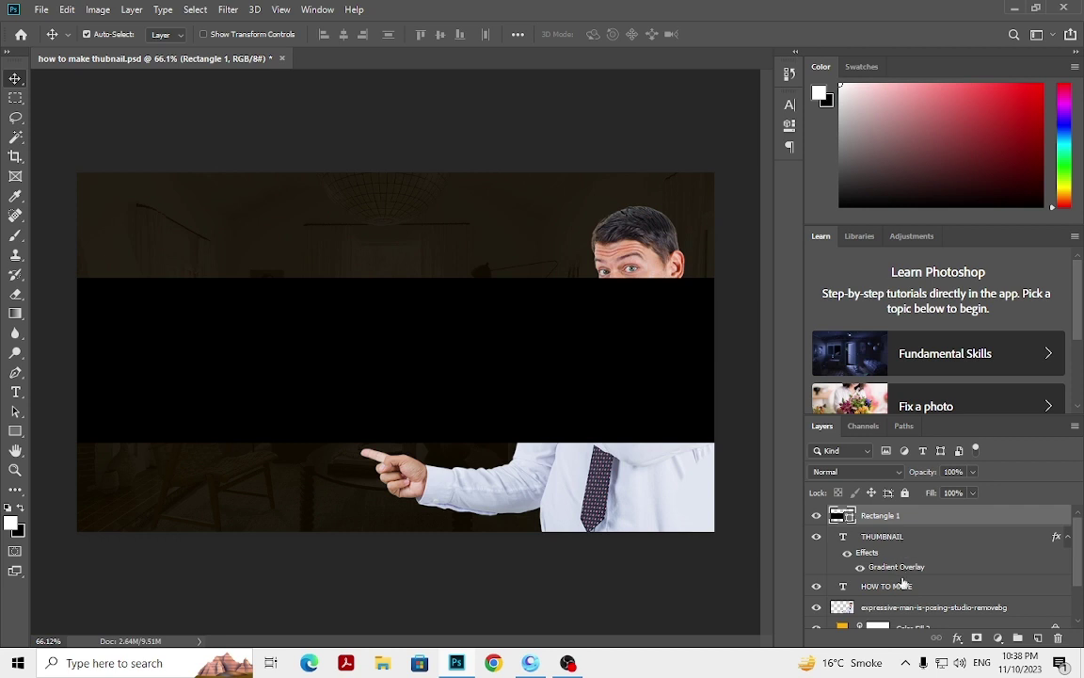
ctrl+click(902, 584)
drag(902, 583, 823, 504)
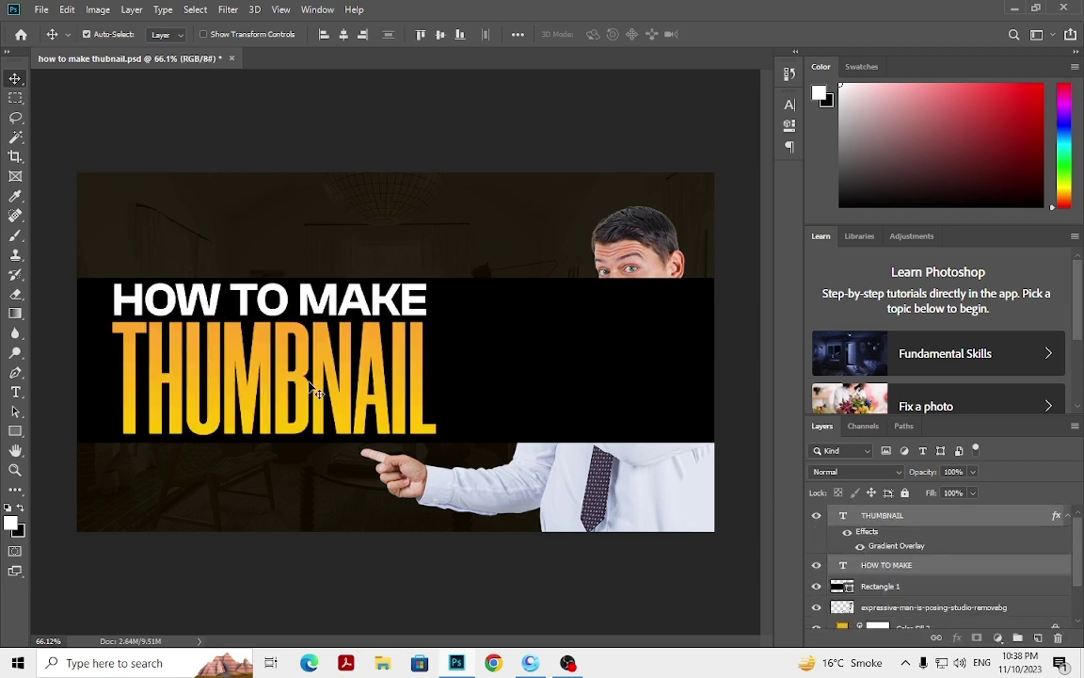
Step: Stretch the black band's top edge slightly upward and nudge it down two pixels
click(486, 382)
key(ctrl+t)
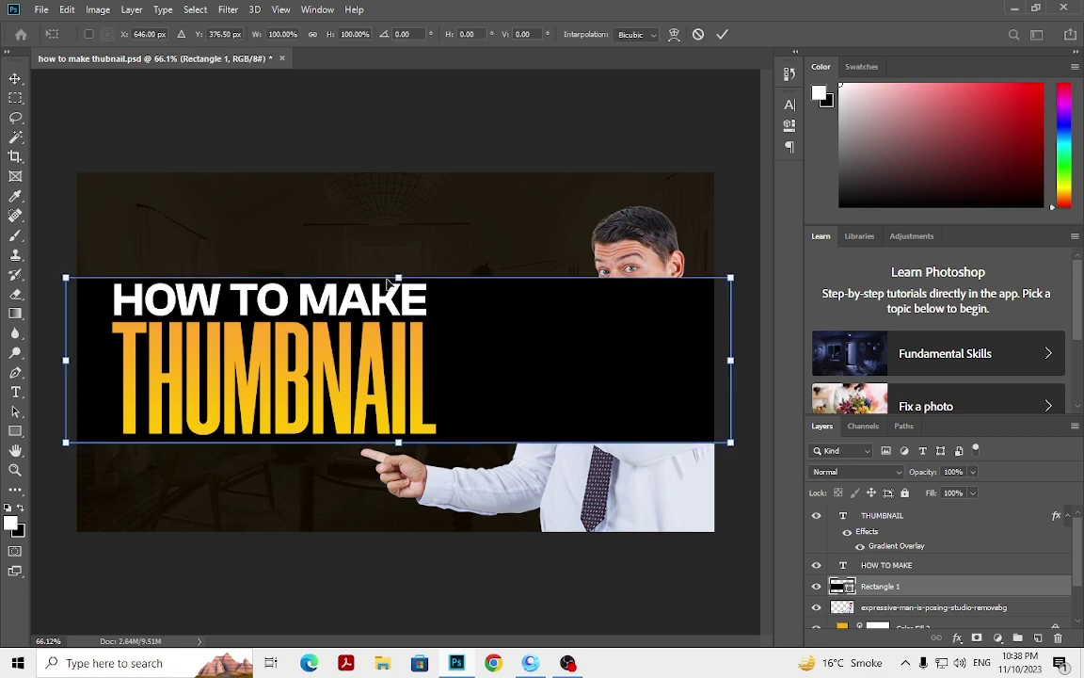
drag(397, 274, 398, 262)
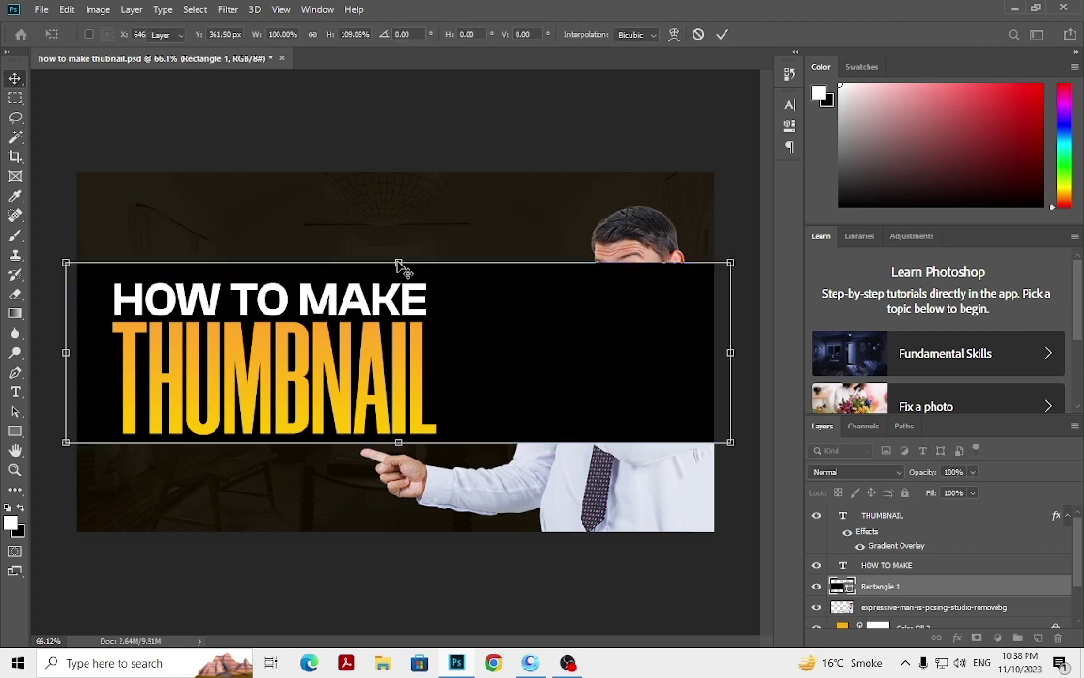
key(Return)
key(Down)
key(Down)
key(Down)
key(Down)
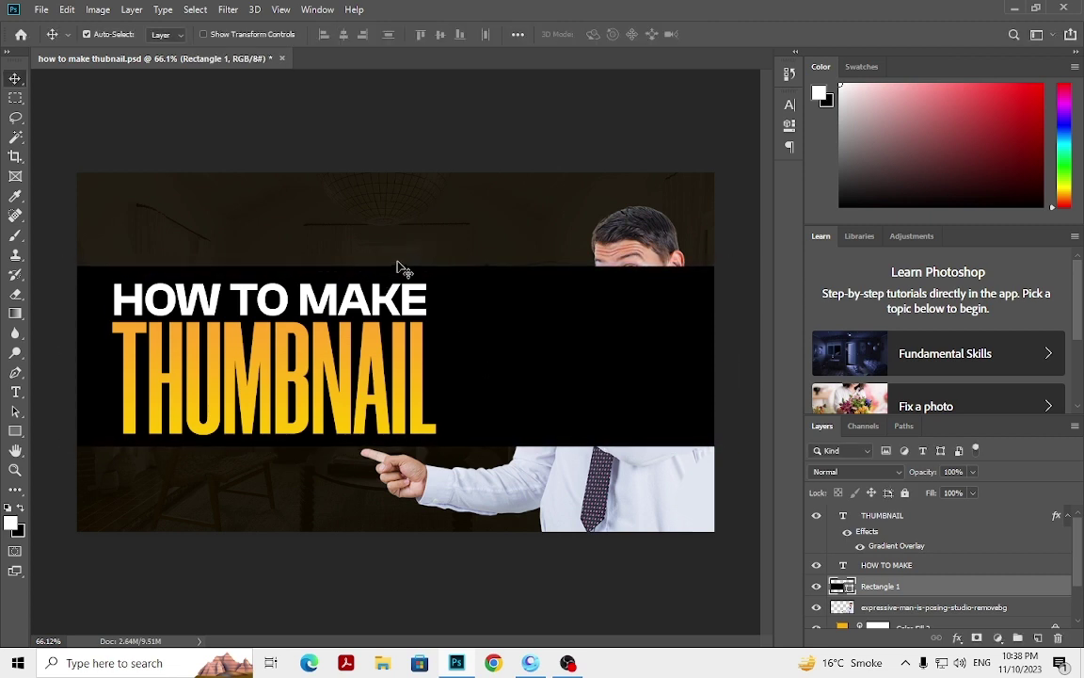
key(Down)
key(Down)
key(Down)
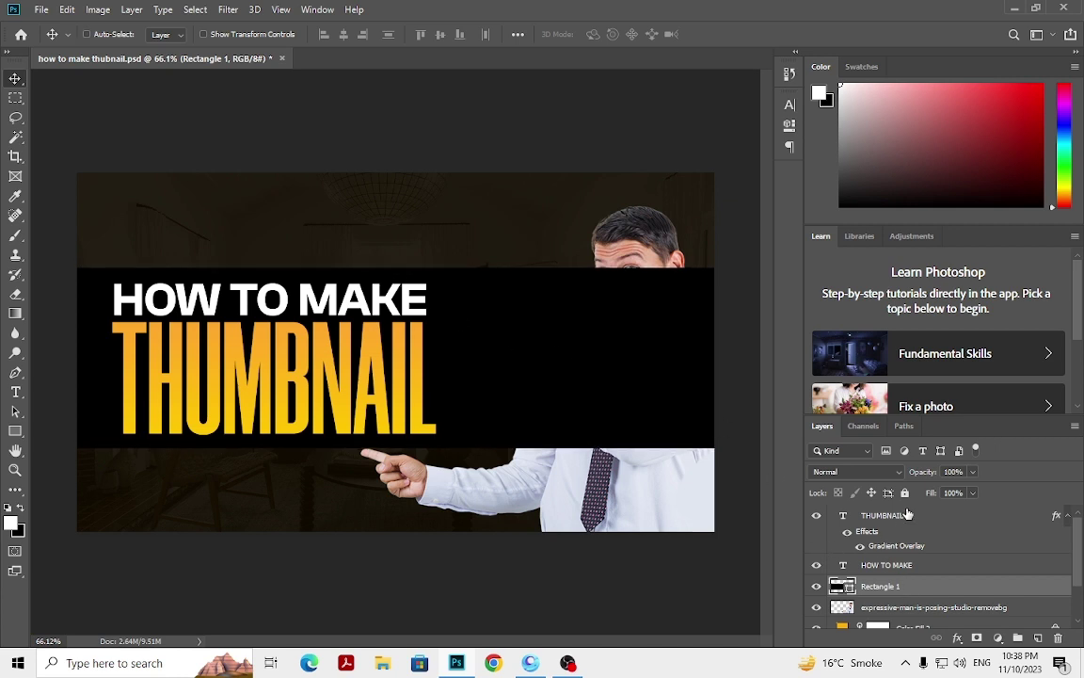
Step: Skew Rectangle 1, HOW TO MAKE and THUMBNAIL together so the right side rises about 3.6°
shift+click(902, 516)
key(ctrl+t)
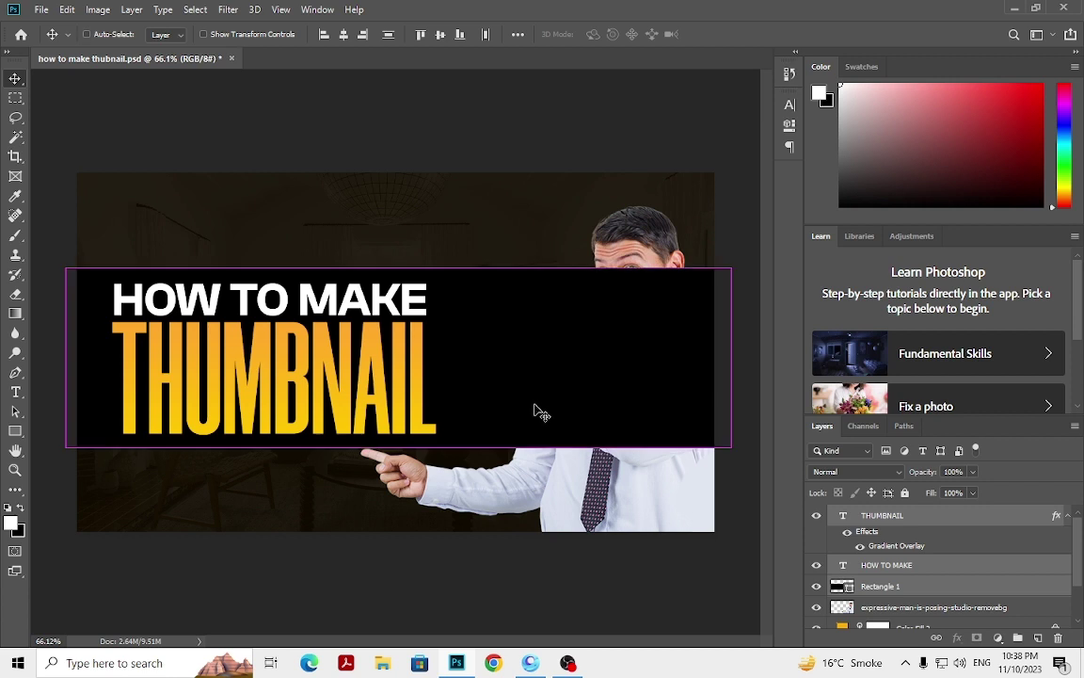
right_click(624, 372)
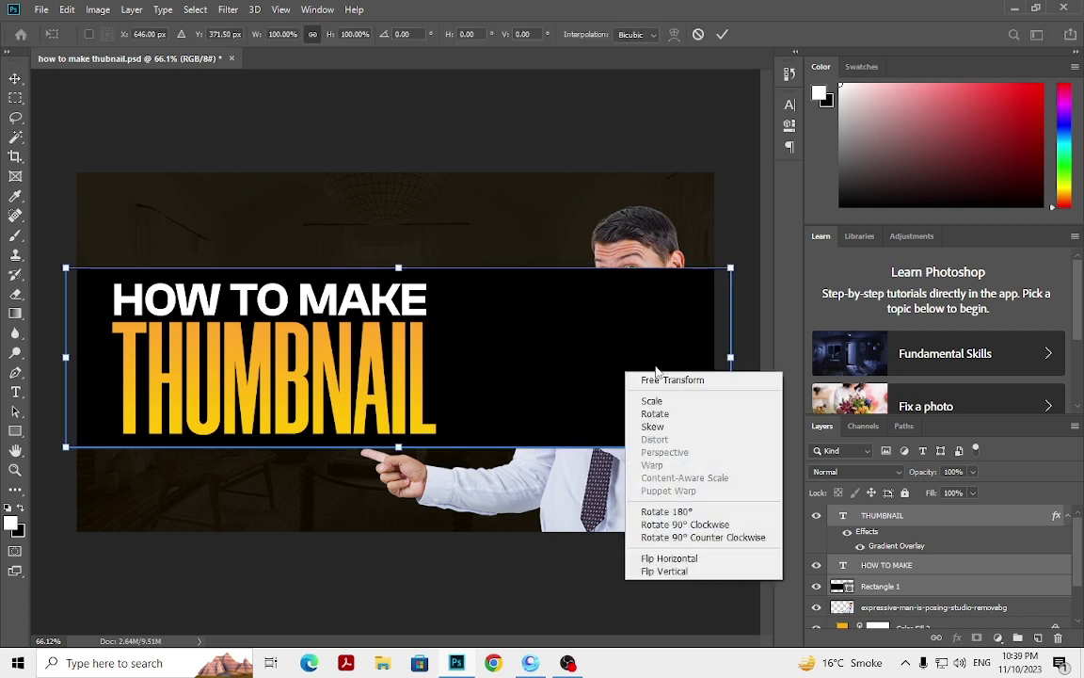
click(686, 427)
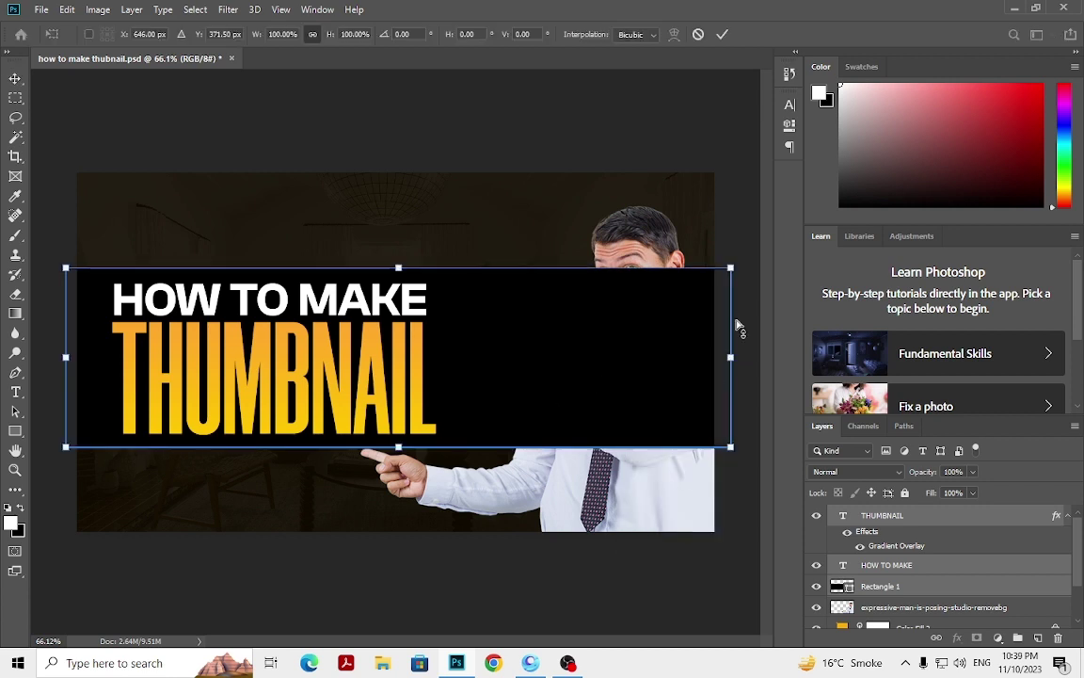
drag(737, 331, 740, 291)
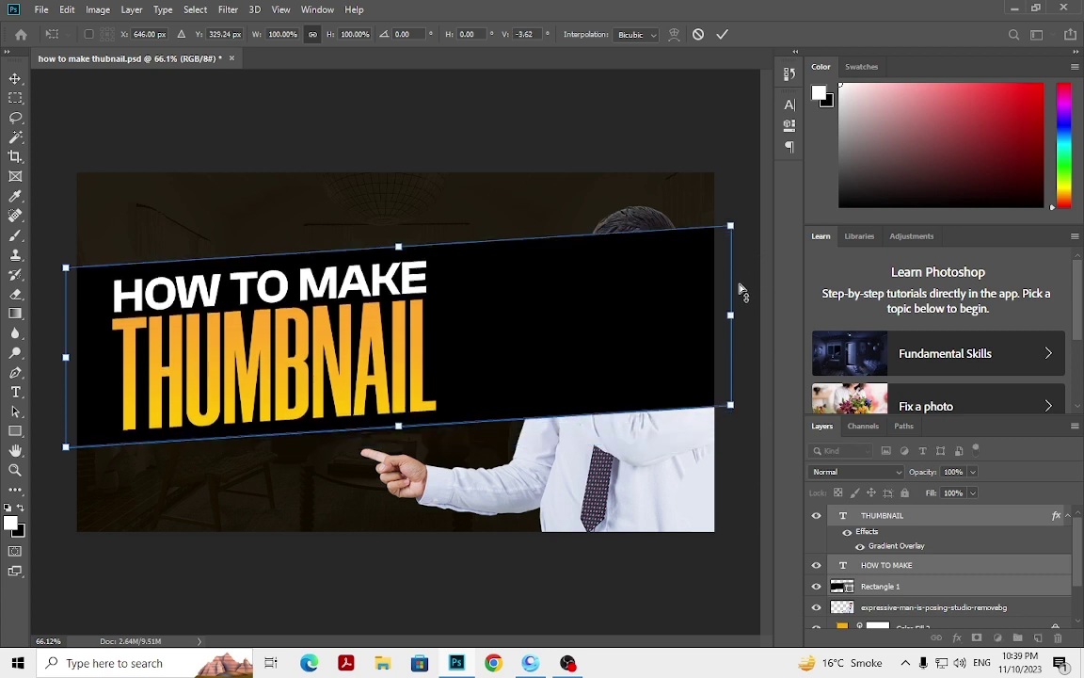
key(Return)
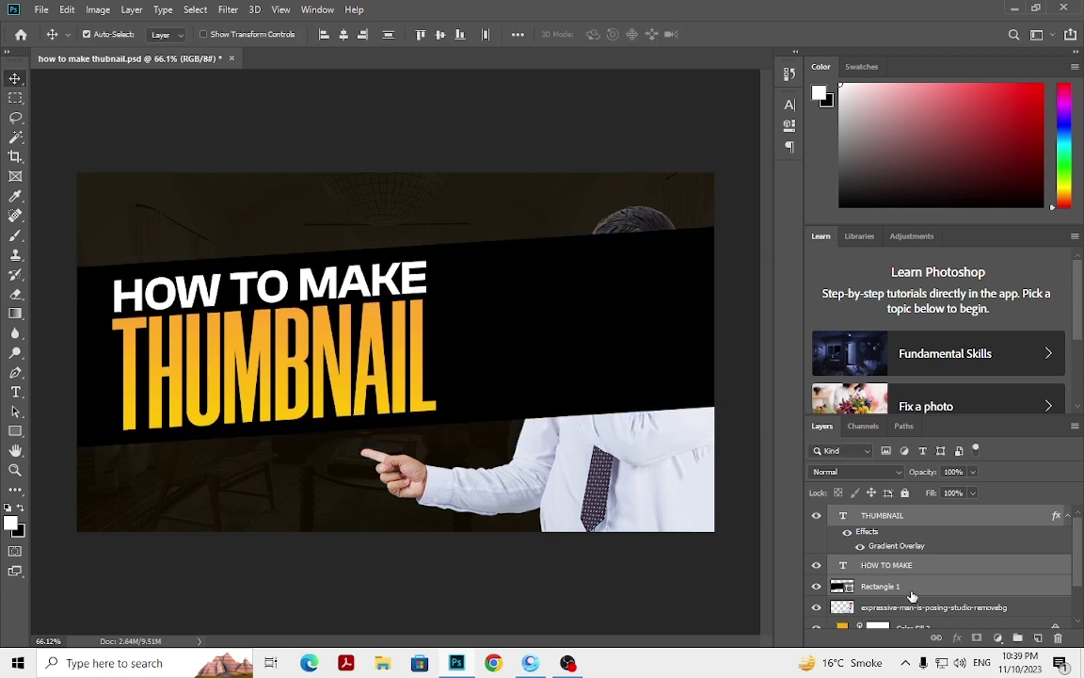
Step: Move Rectangle 1 beneath the pointing man's layer and set its opacity to 96%
click(909, 588)
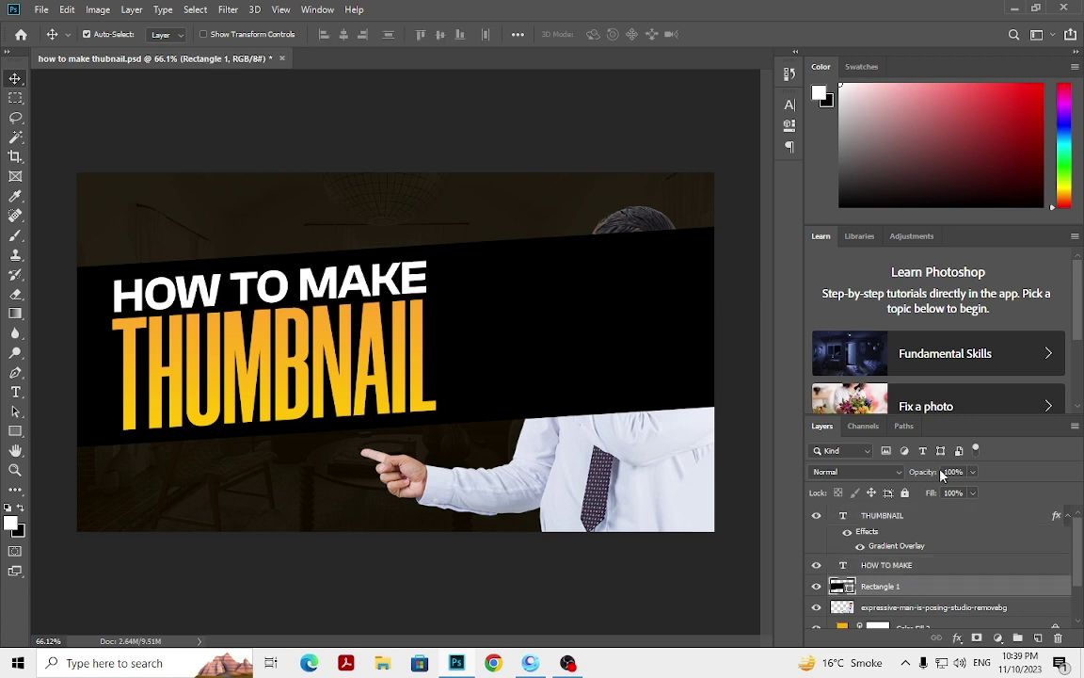
scroll(954, 470, down, 4)
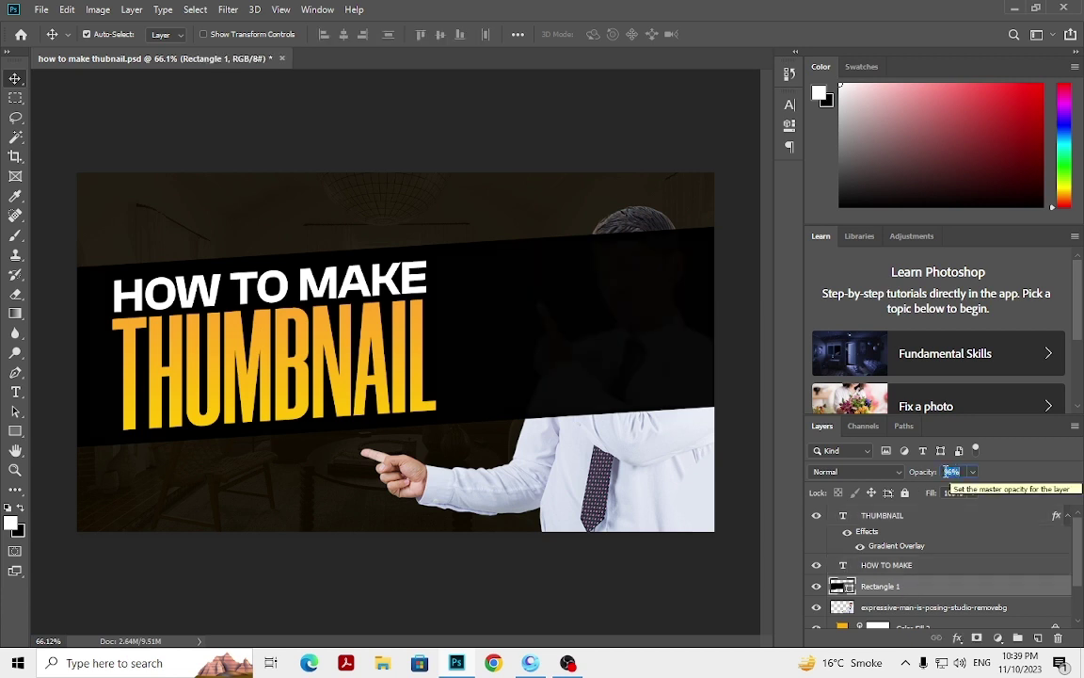
drag(884, 587, 885, 616)
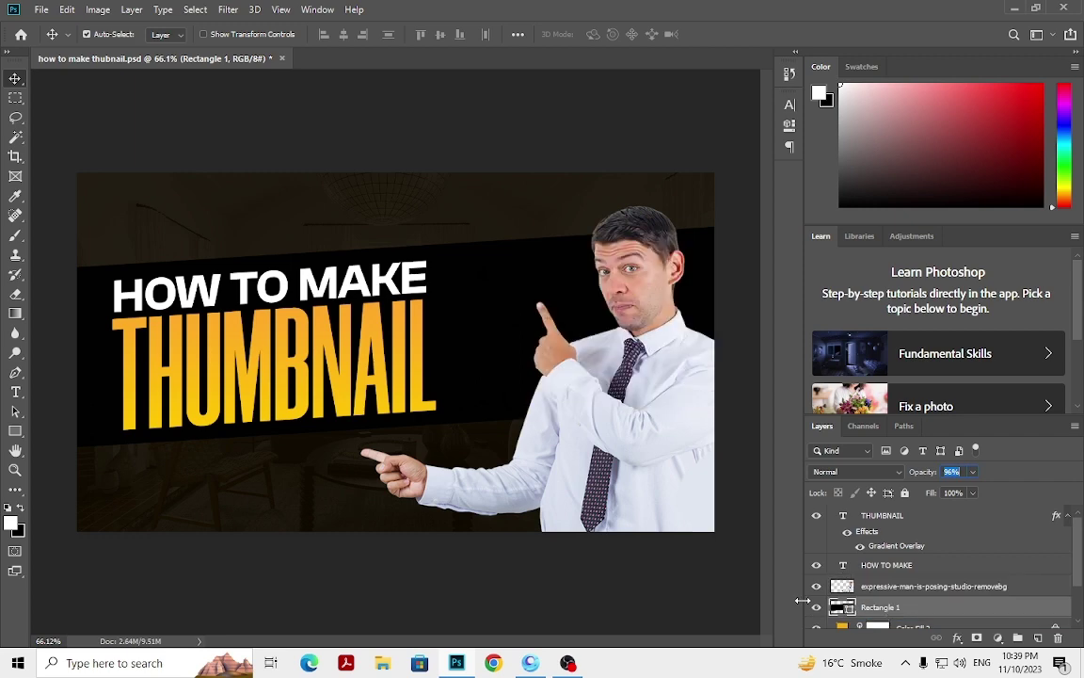
click(659, 478)
scroll(503, 464, down, 3)
scroll(429, 431, up, 3)
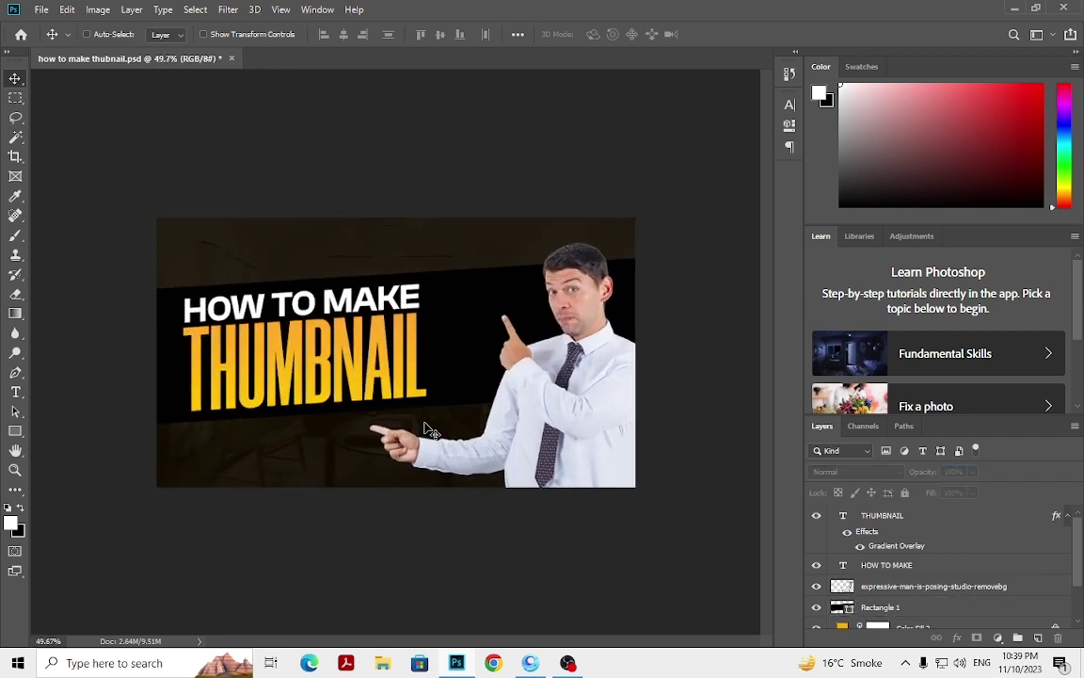
ctrl+click(209, 341)
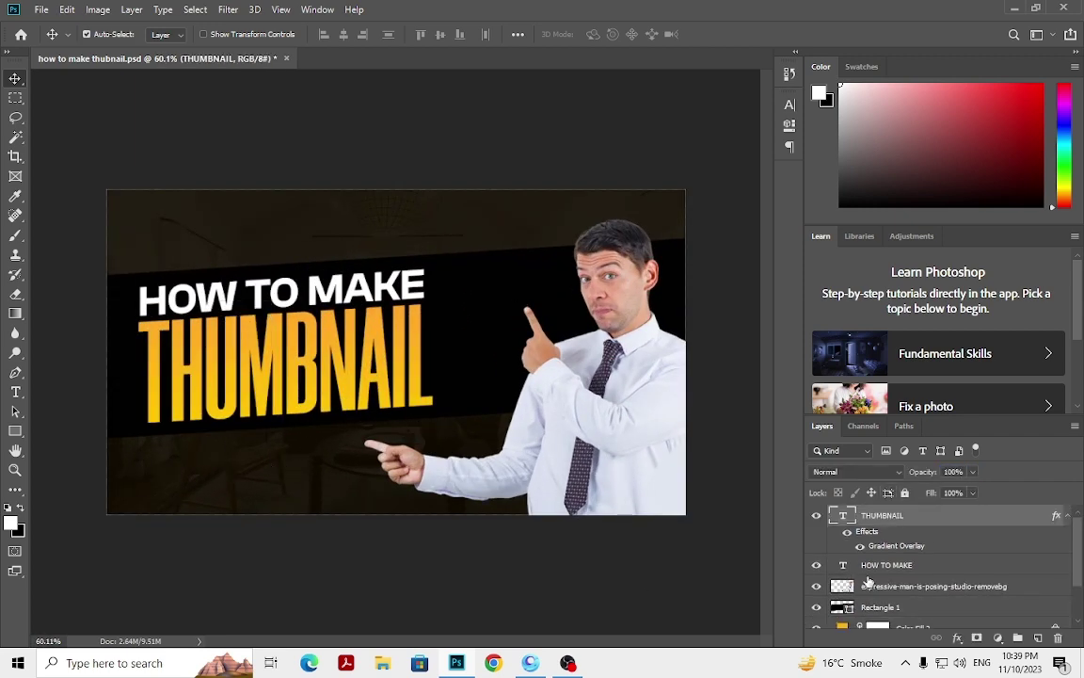
scroll(847, 597, down, 2)
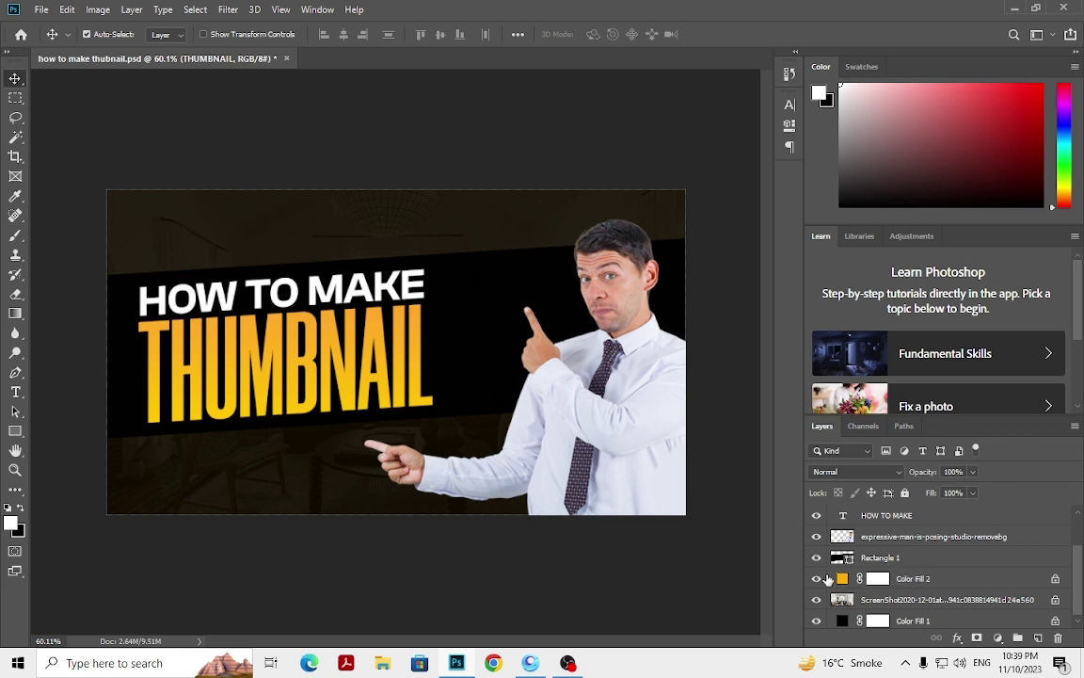
click(861, 558)
scroll(890, 562, up, 2)
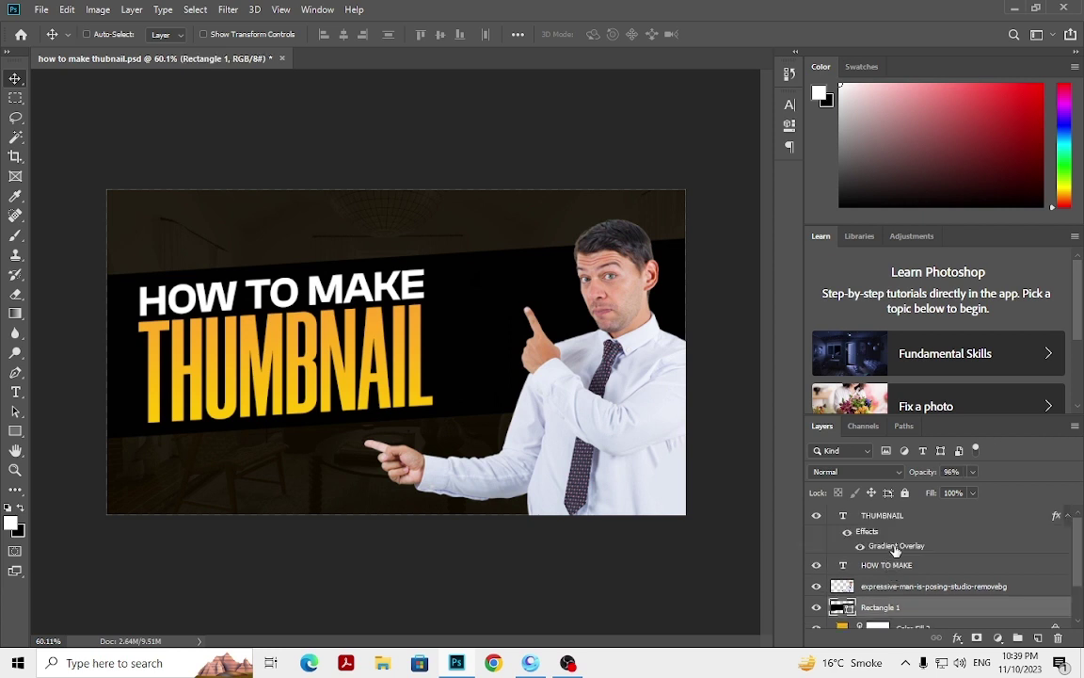
ctrl+click(890, 563)
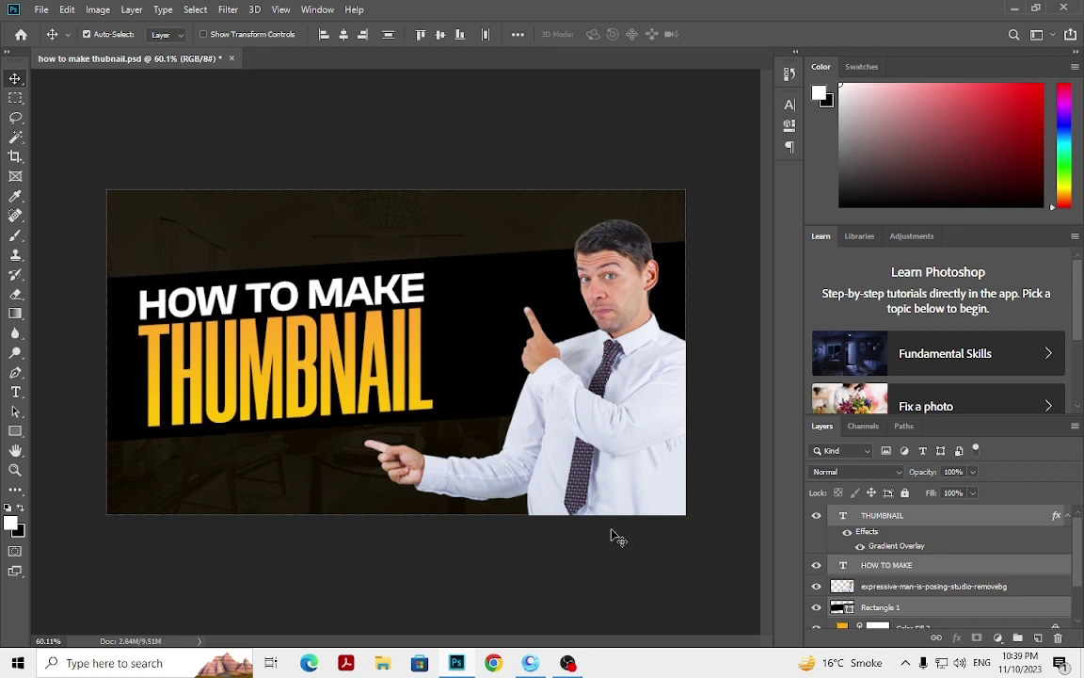
Step: Start a text layer at the lower left of the thumbnail in Clash Display Semibold
click(337, 501)
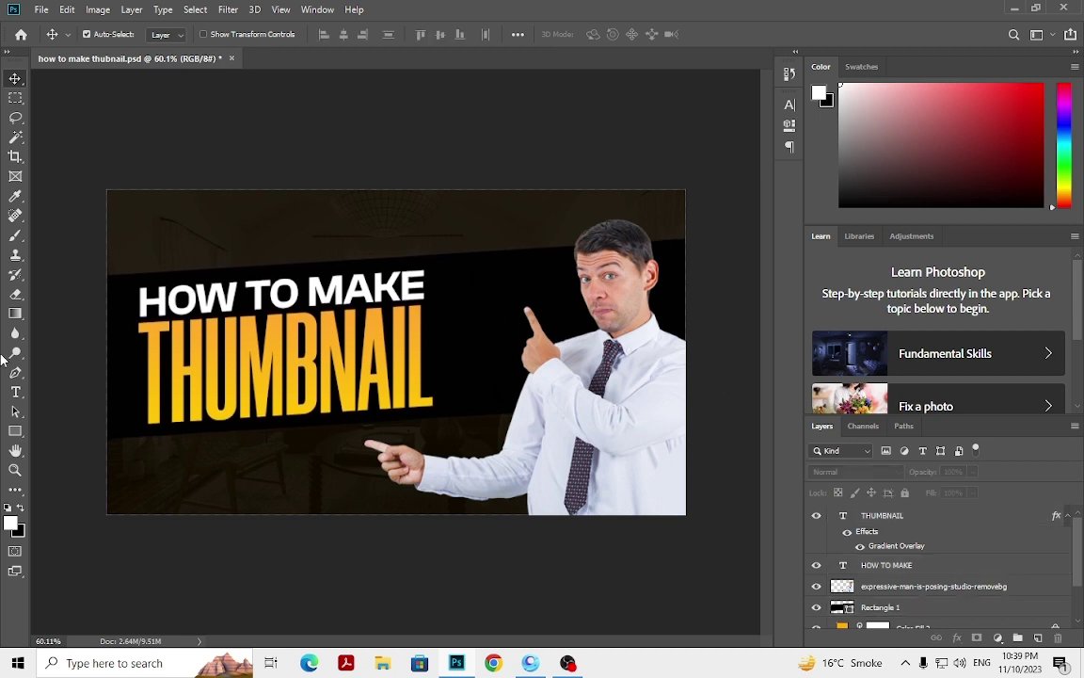
click(15, 396)
scroll(122, 492, up, 2)
click(177, 484)
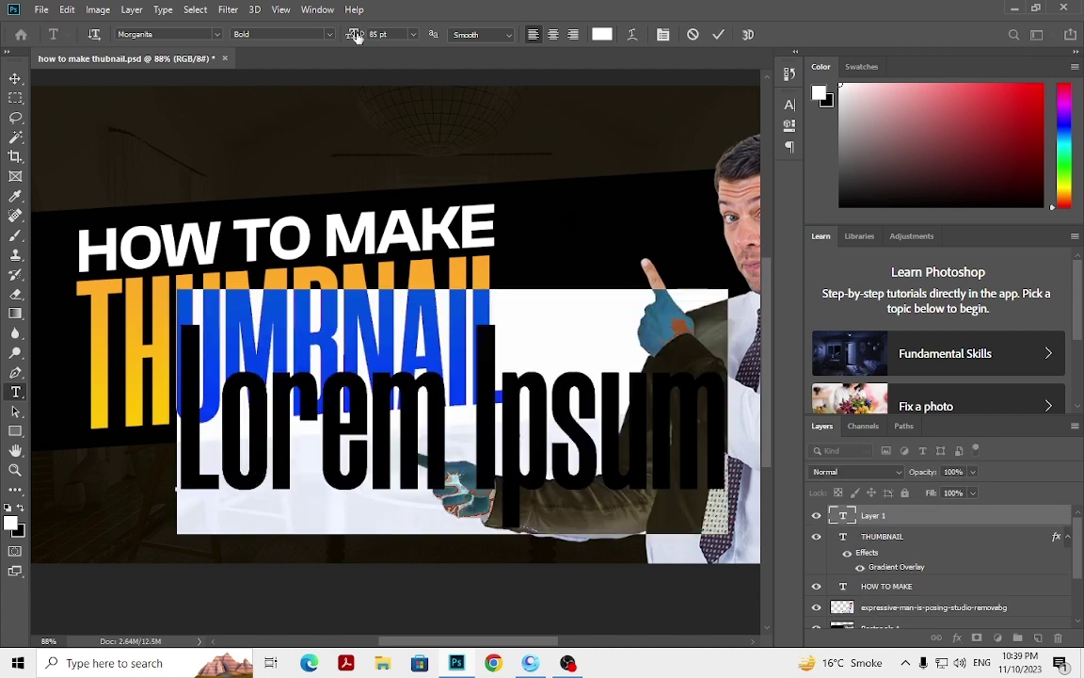
drag(356, 35, 228, 39)
click(190, 33)
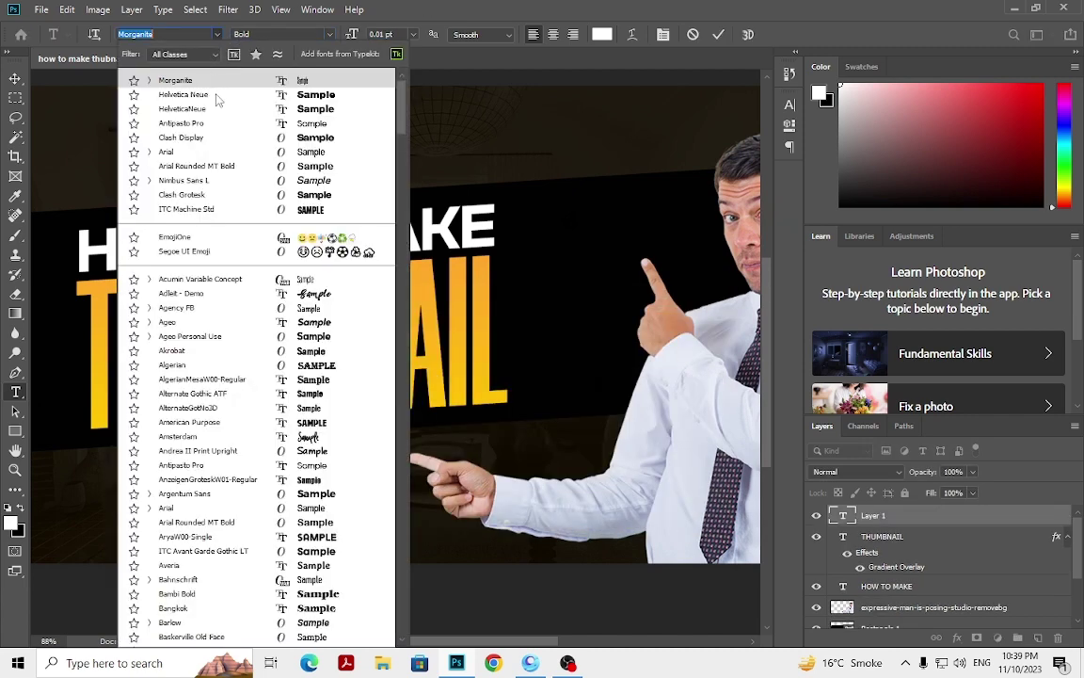
click(209, 138)
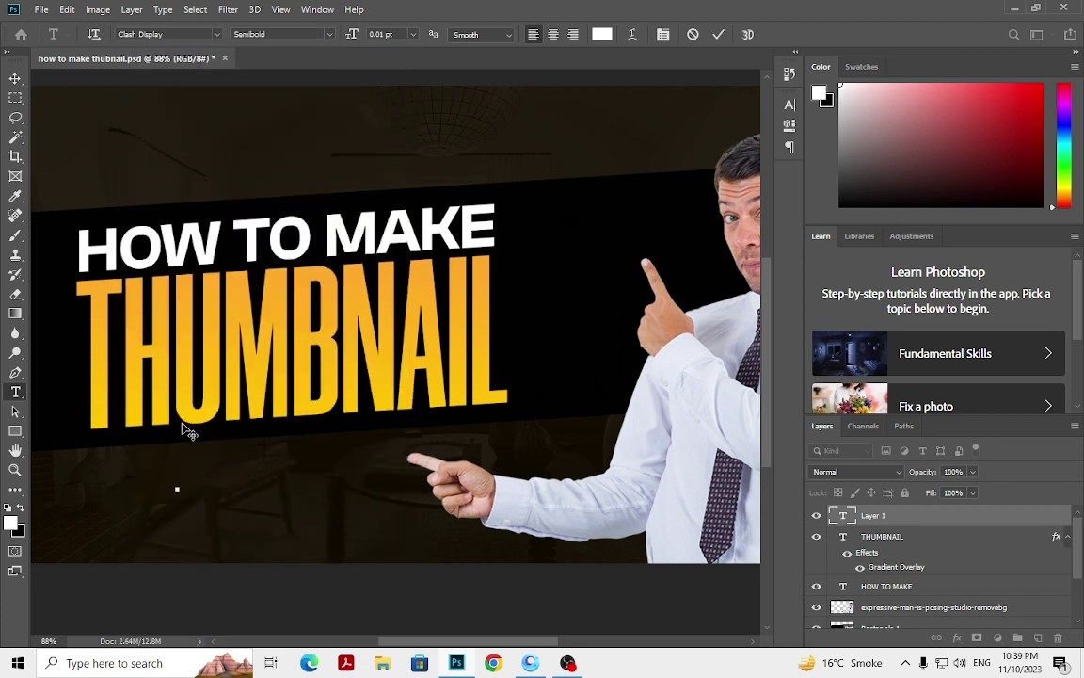
Step: Set the text size to about 42 pt, type 'SDS' and commit it
drag(358, 35, 375, 34)
text(SDS)
key(ctrl+Return)
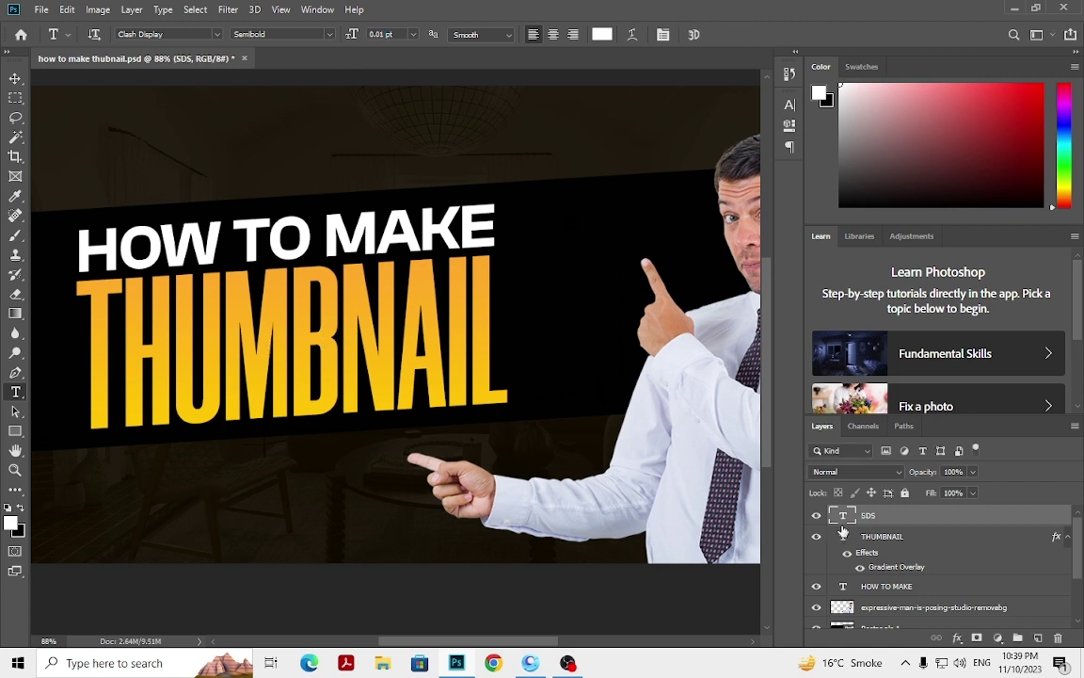
click(260, 496)
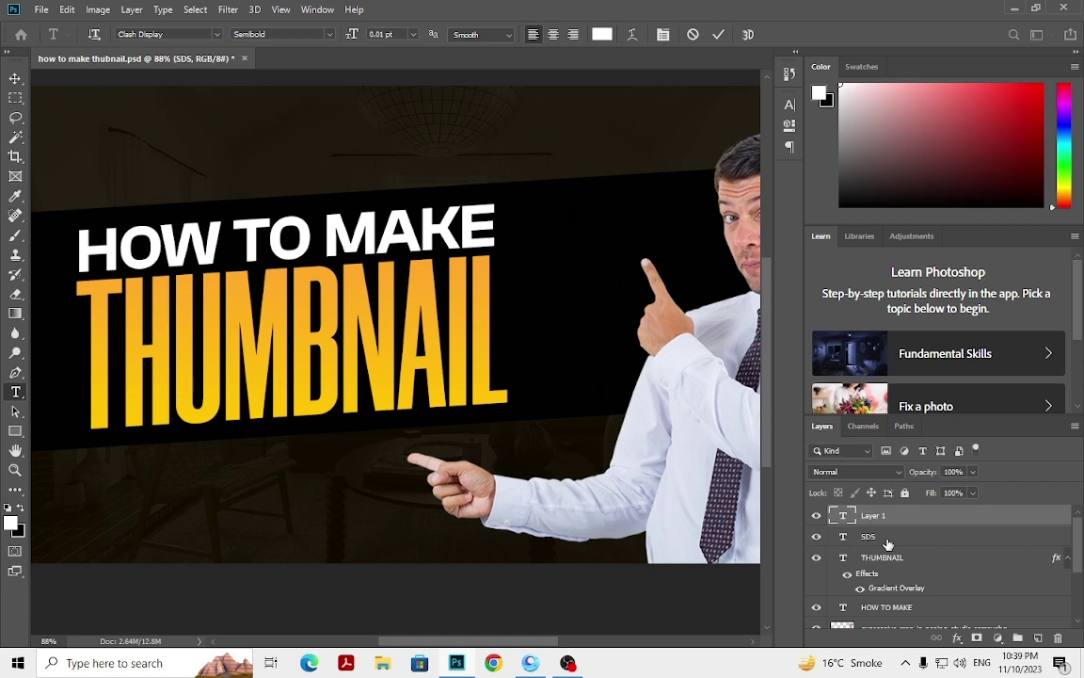
scroll(802, 544, down, 2)
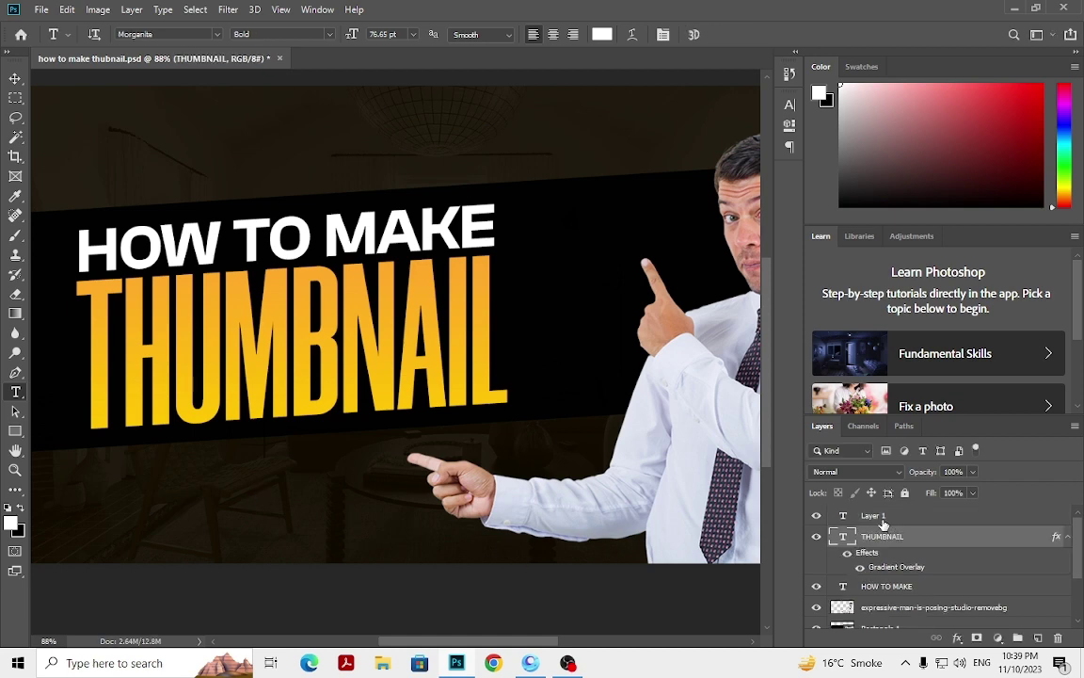
Step: Start a new text line at the left, sized about 22 pt in Clash Display Semibold
click(153, 496)
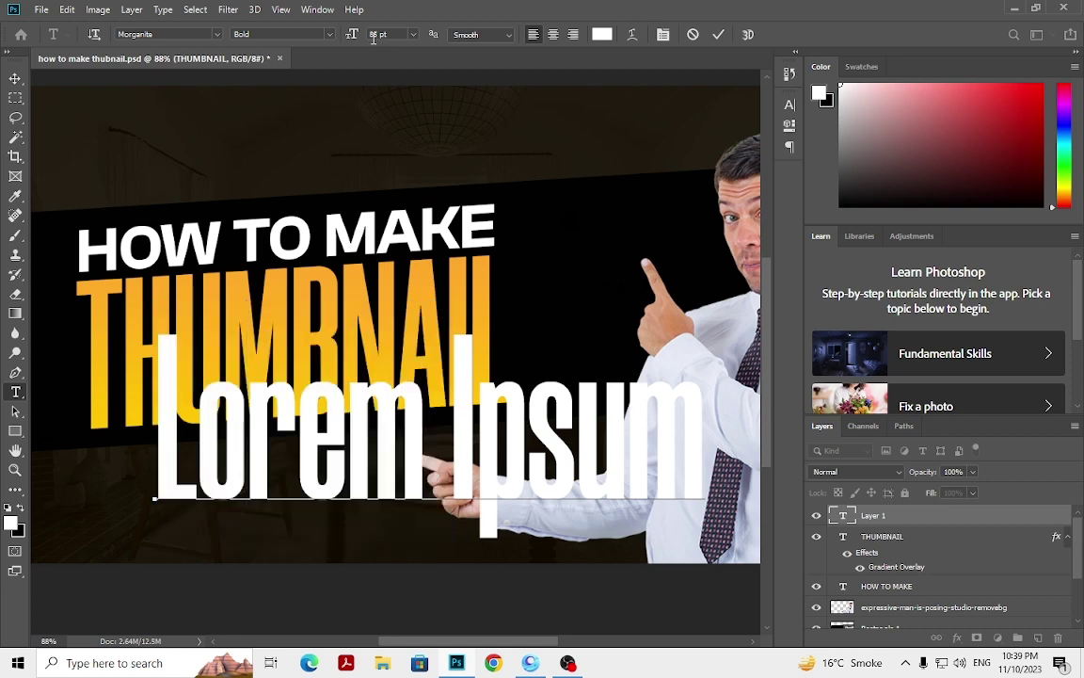
key(ctrl+a)
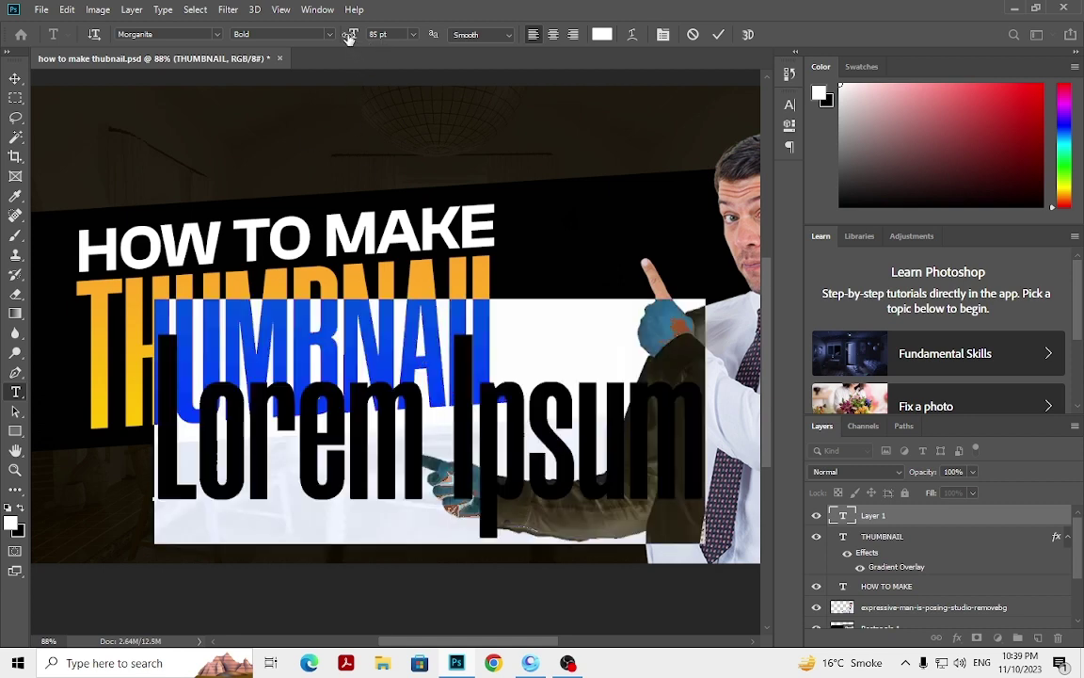
drag(349, 34, 251, 34)
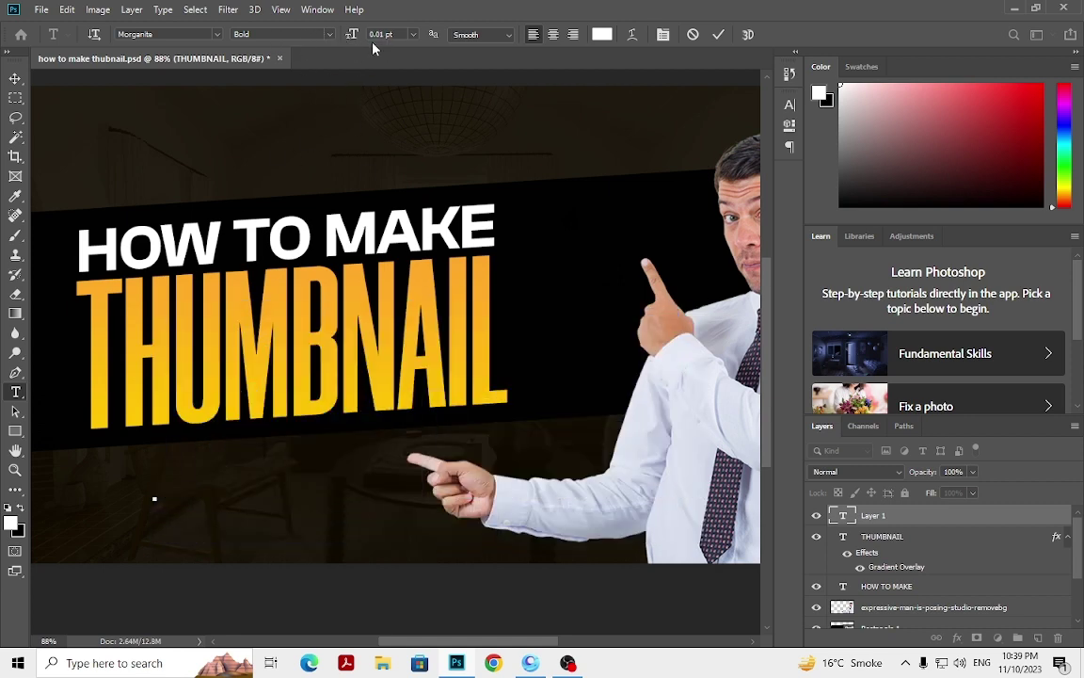
drag(363, 34, 374, 34)
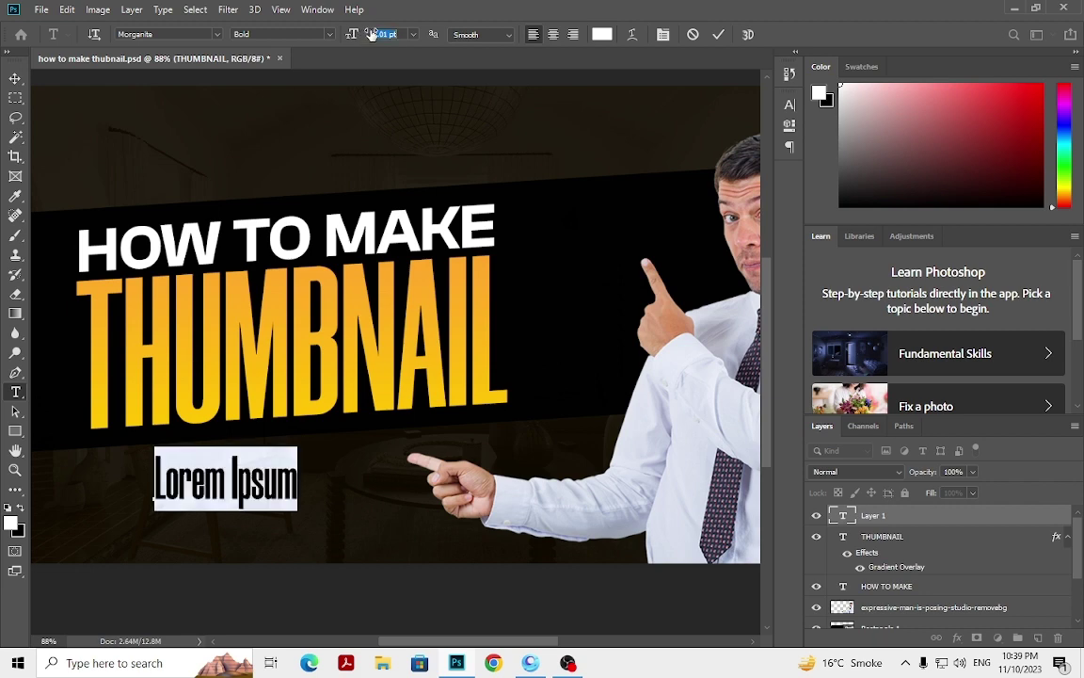
click(215, 34)
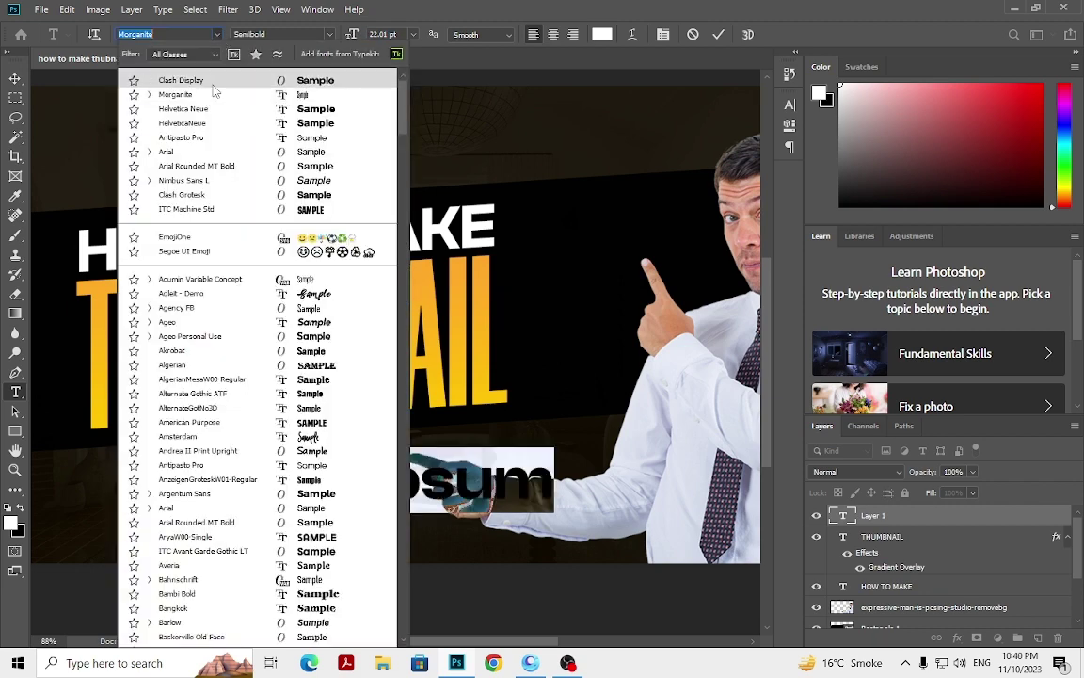
click(197, 77)
click(330, 36)
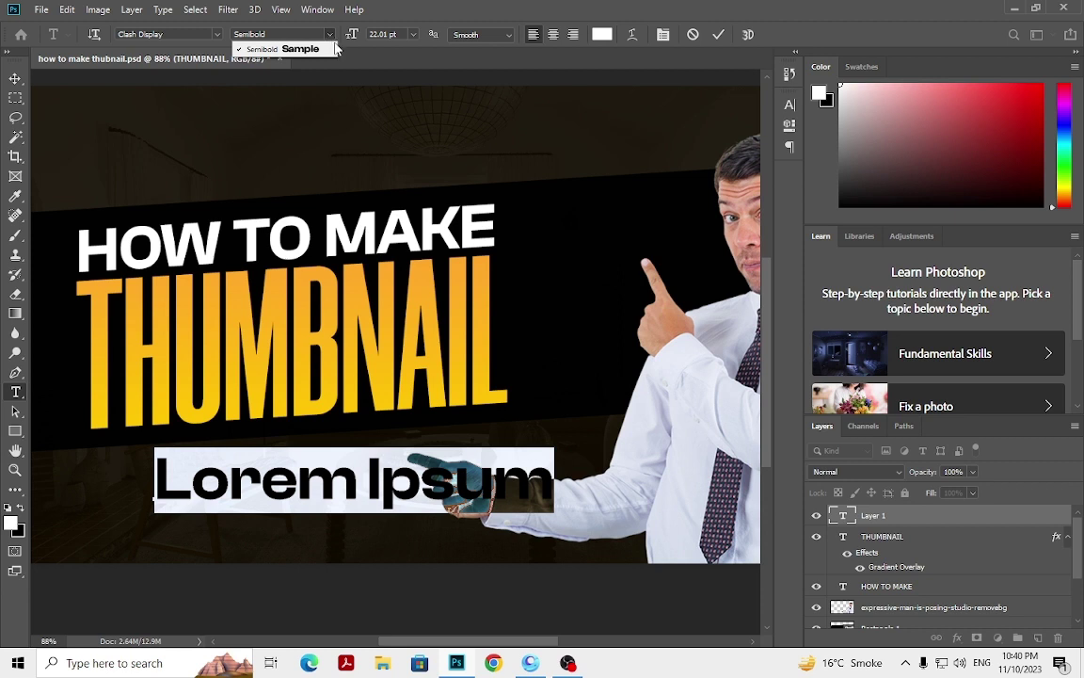
click(320, 48)
Step: Replace the Lorem Ipsum line with 'STEP BY STEP PROC' in capitals
triple_click(279, 454)
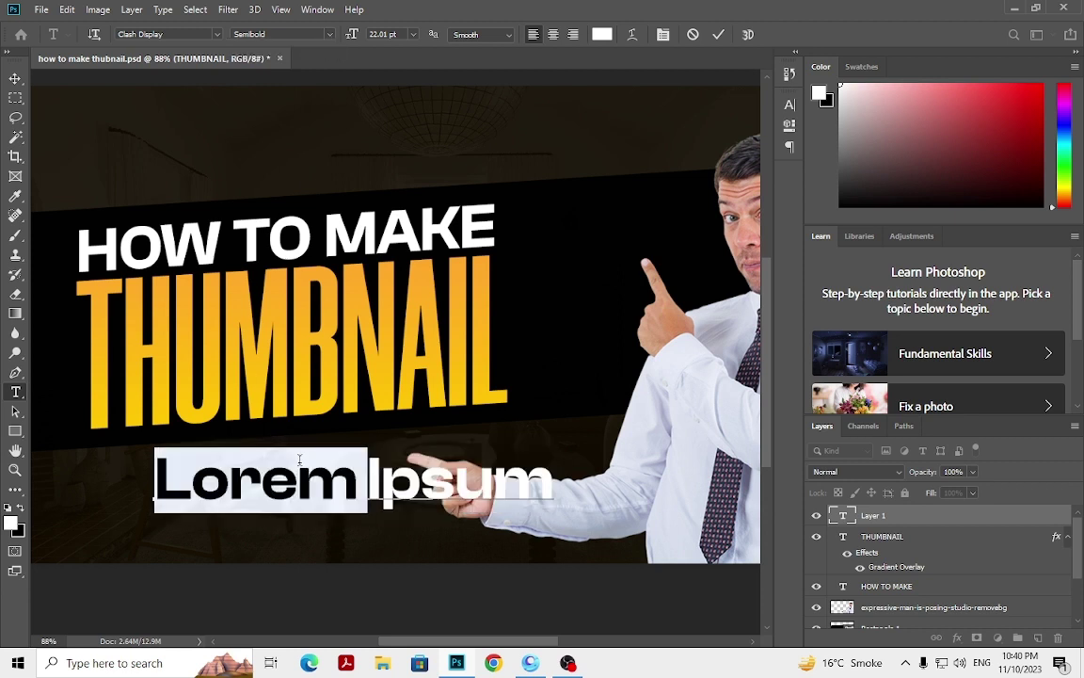
text(STEP)
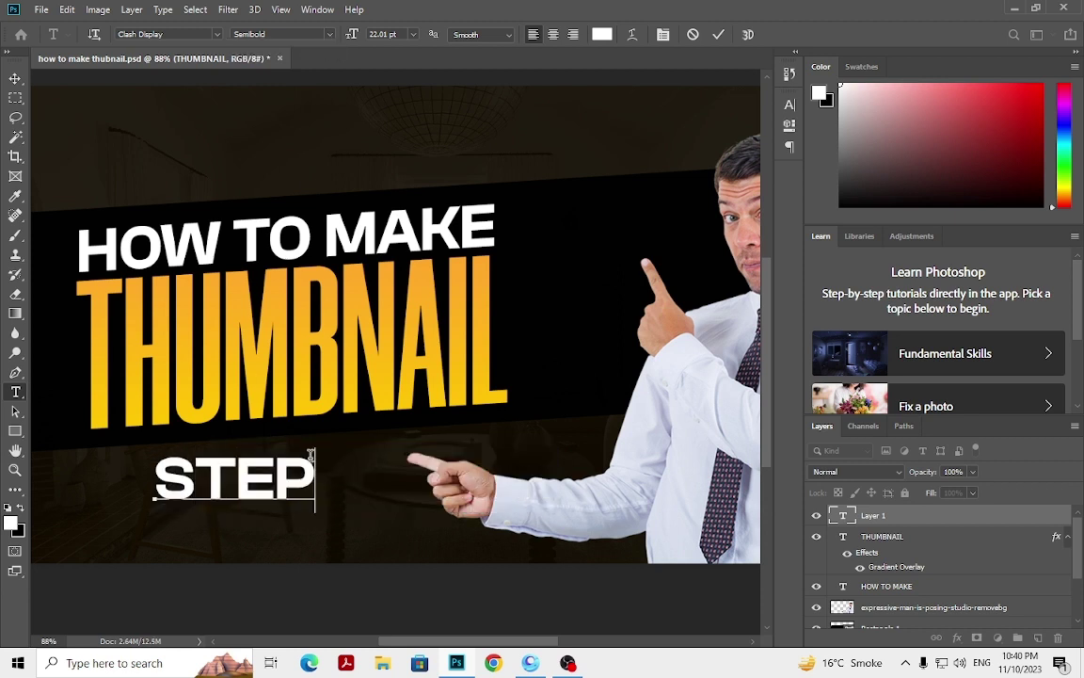
text( BY)
key(BackSpace)
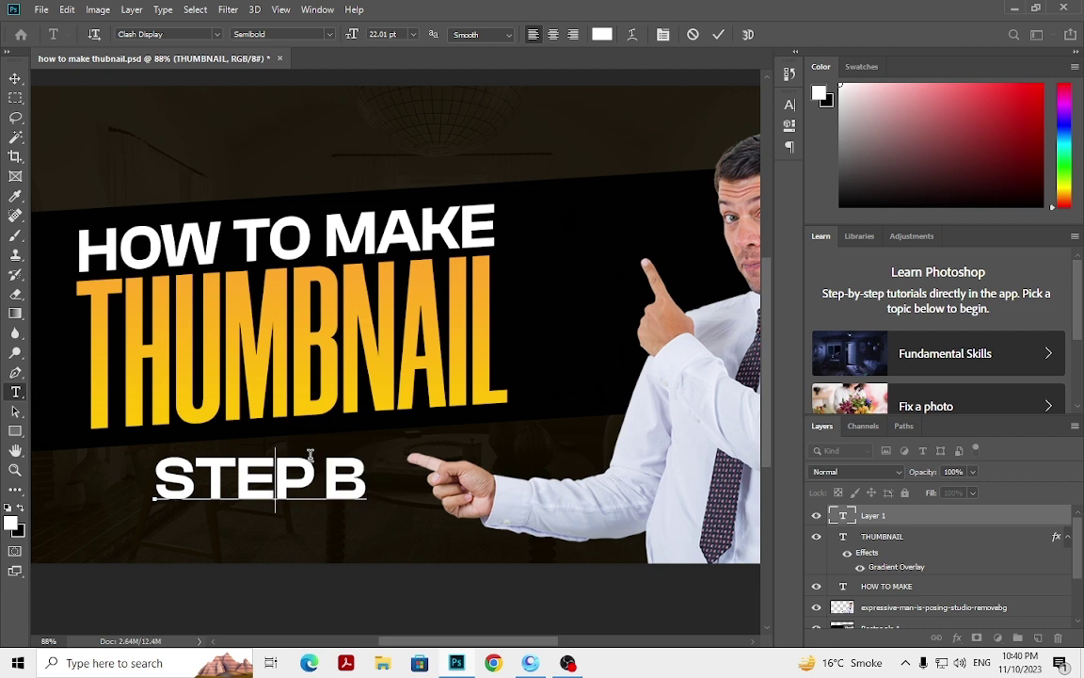
key(ctrl+a)
text(steo)
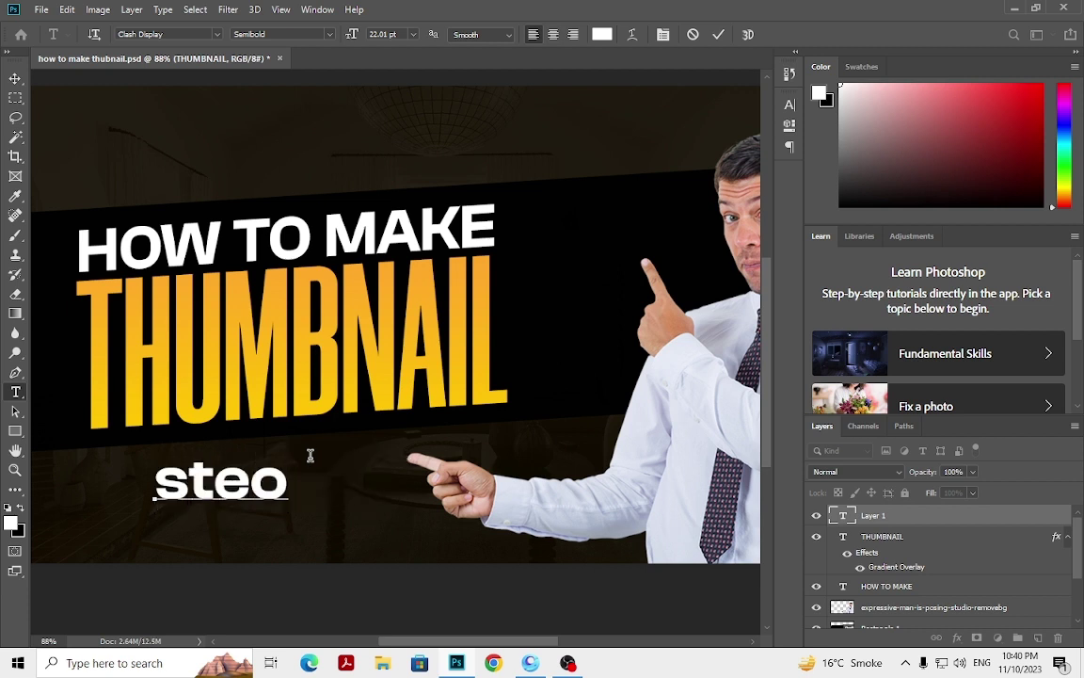
key(BackSpace)
text(p by)
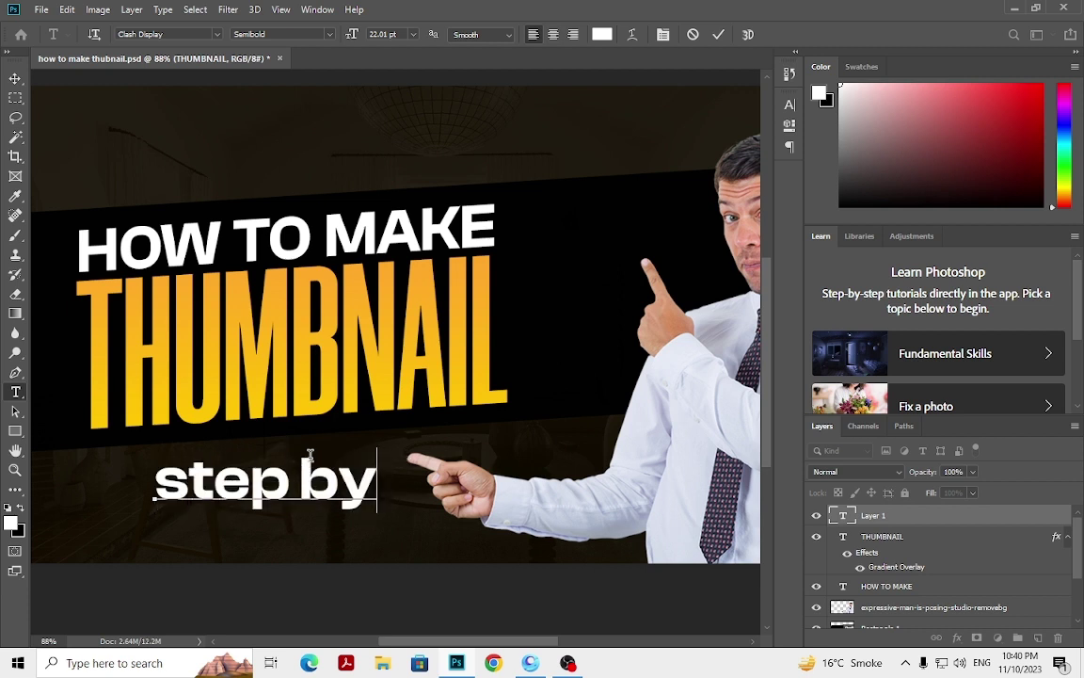
key(ctrl+a)
key(BackSpace)
text(STE)
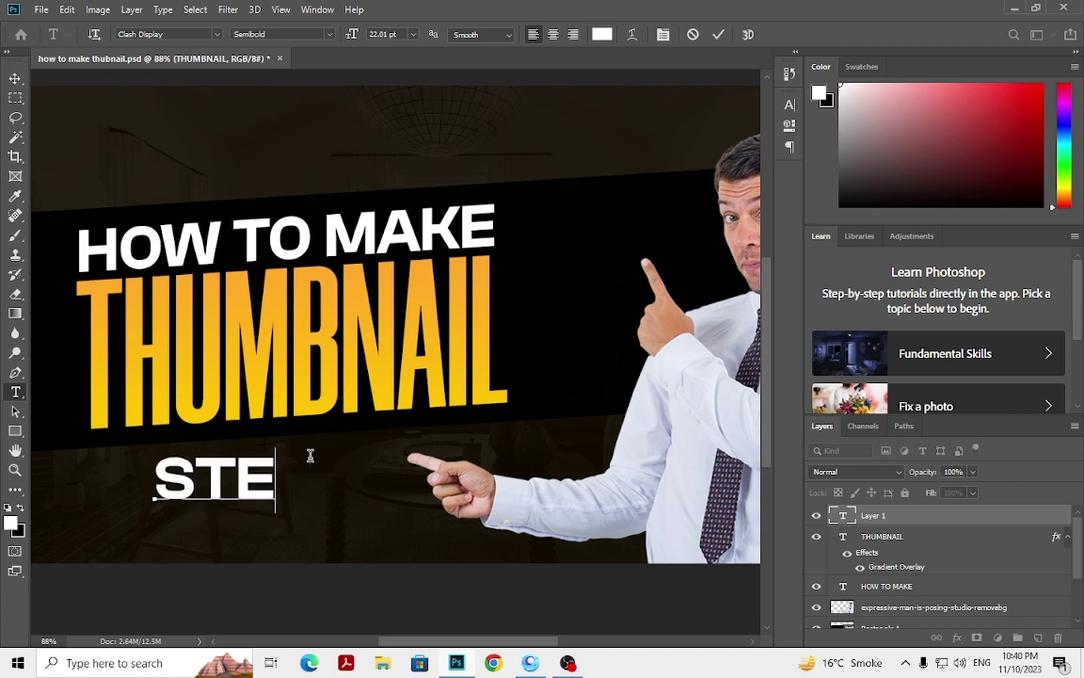
text(P BY STE)
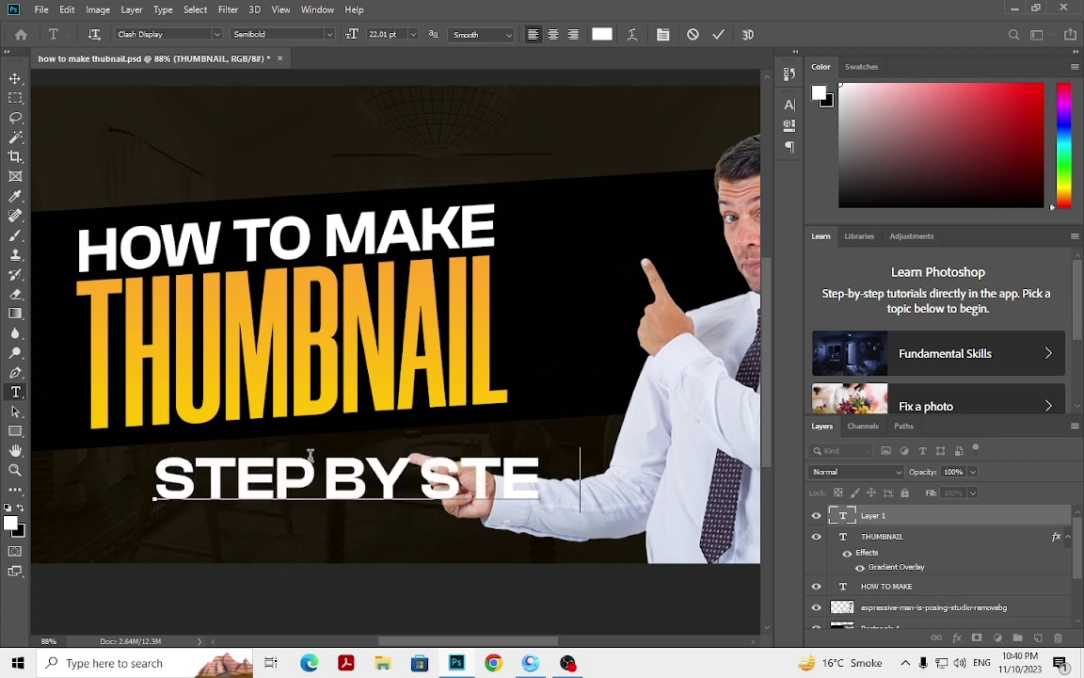
text(P PRO)
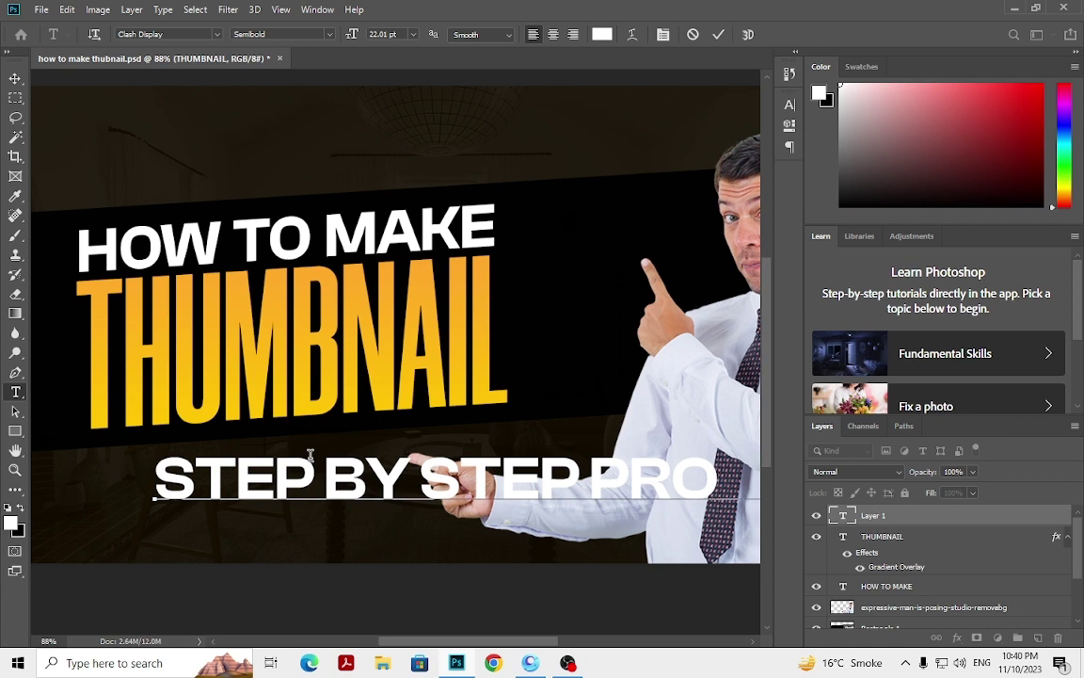
text(C)
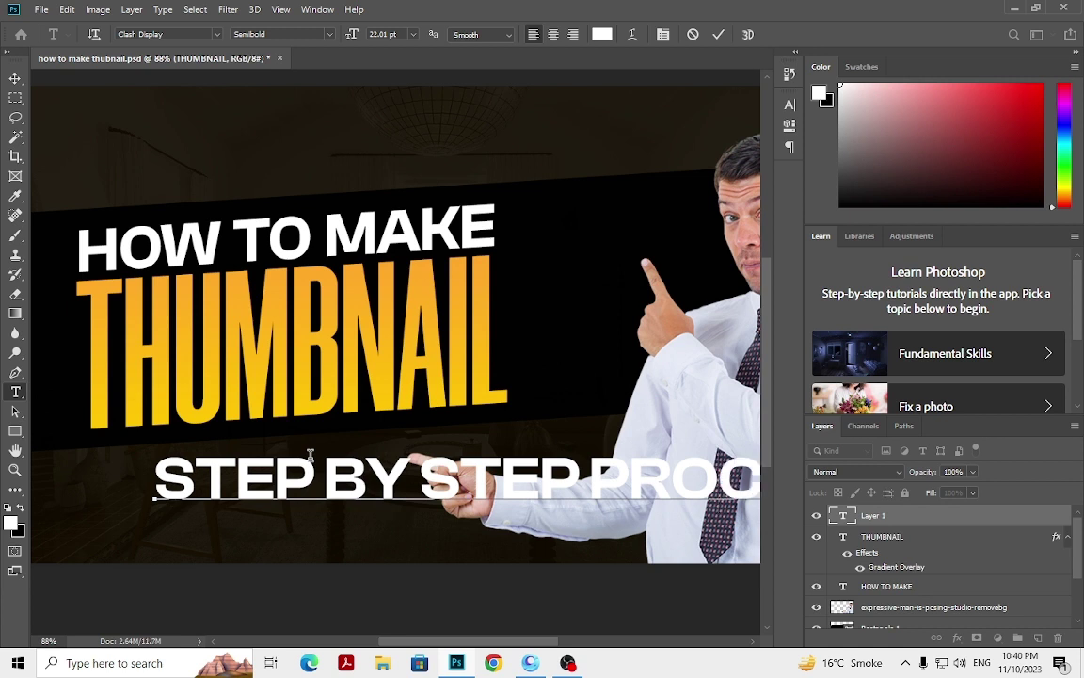
key(BackSpace)
Step: Complete the line as 'STEP BY STEP PROCESS' and shrink it to about 4 pt
text(C)
double_click(531, 455)
triple_click(532, 455)
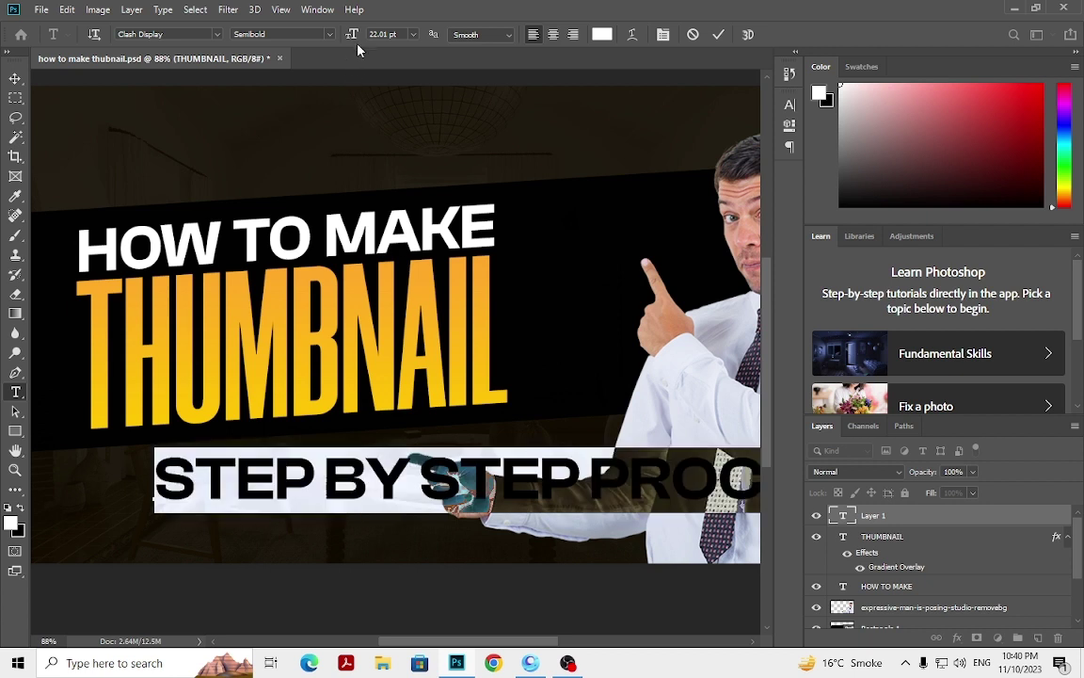
click(390, 36)
scroll(388, 36, down, 4)
scroll(386, 36, down, 3)
scroll(383, 35, down, 1)
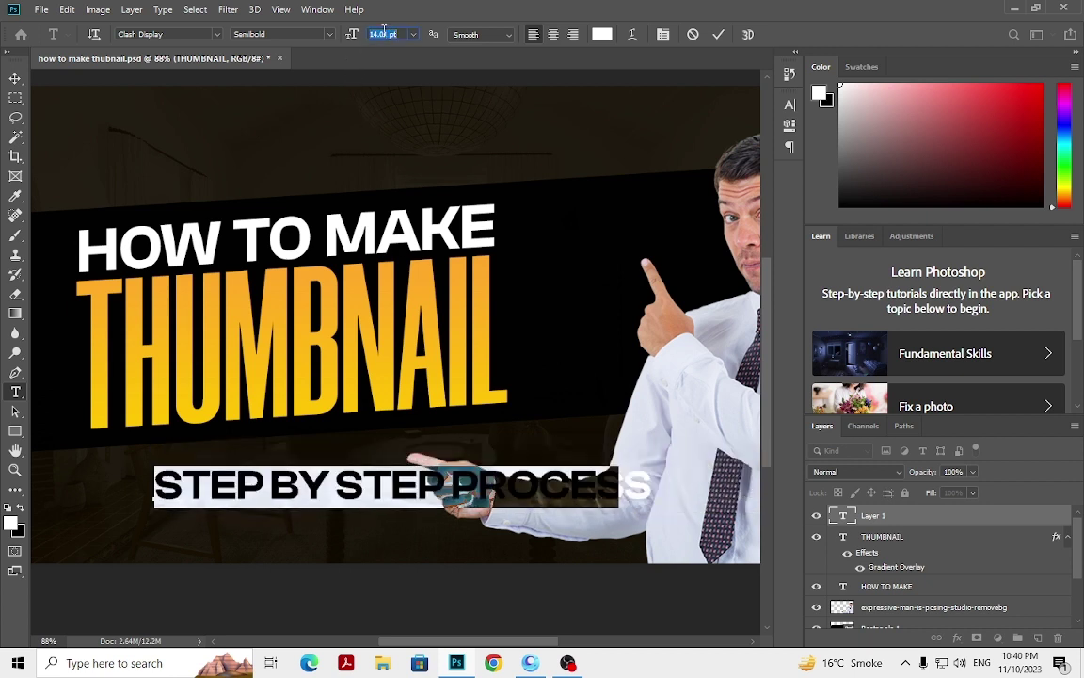
scroll(380, 34, down, 2)
scroll(380, 35, down, 3)
scroll(379, 35, down, 2)
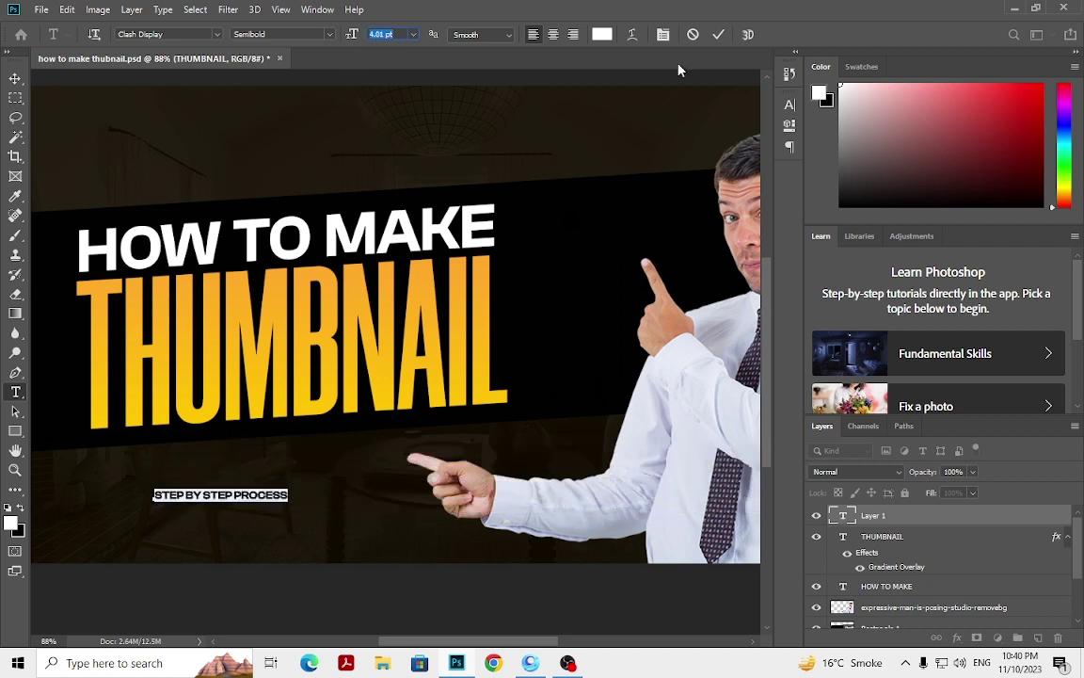
Step: Widen the subtitle's letter tracking to 280 and commit the text layer
click(790, 124)
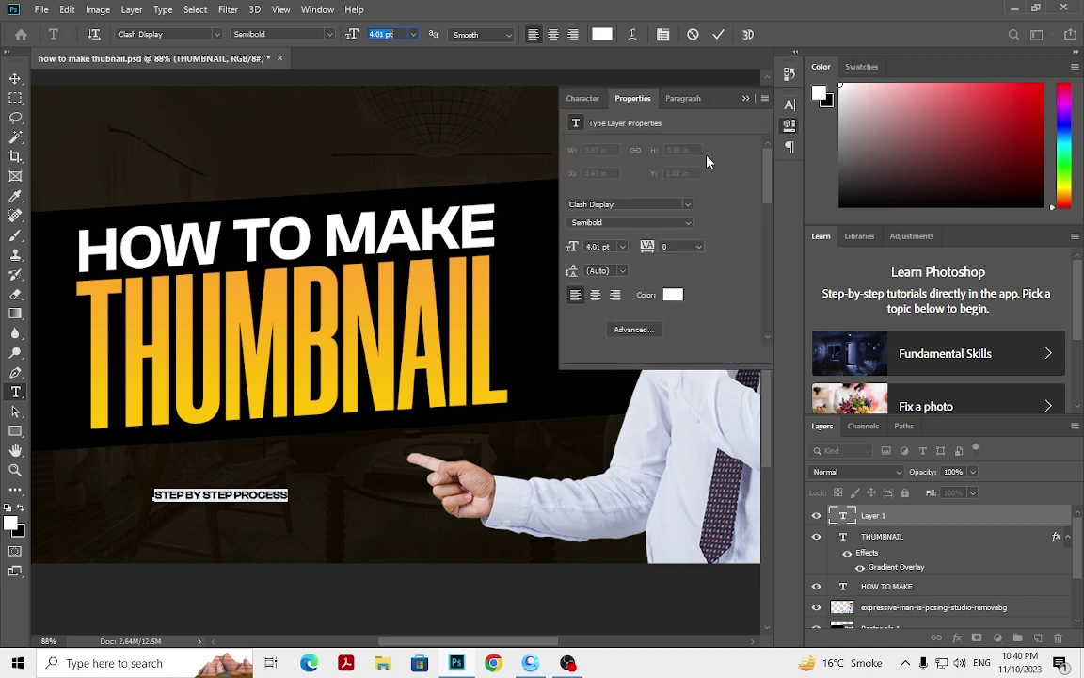
click(677, 246)
scroll(677, 245, up, 3)
scroll(677, 246, up, 5)
scroll(676, 245, up, 12)
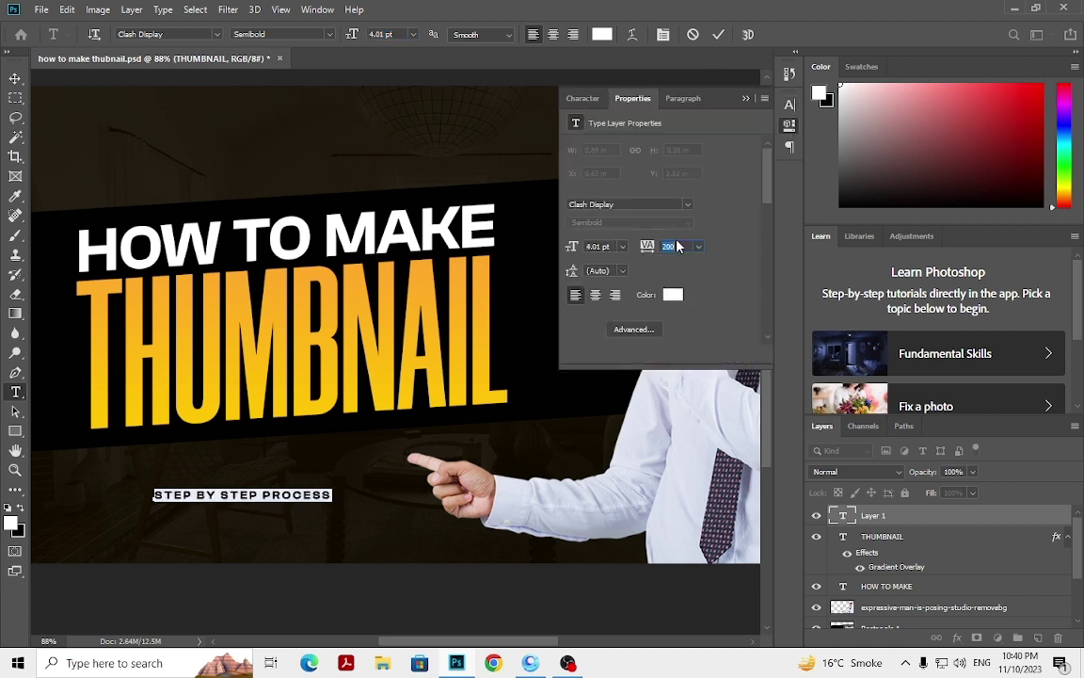
scroll(684, 247, up, 3)
scroll(684, 247, up, 3)
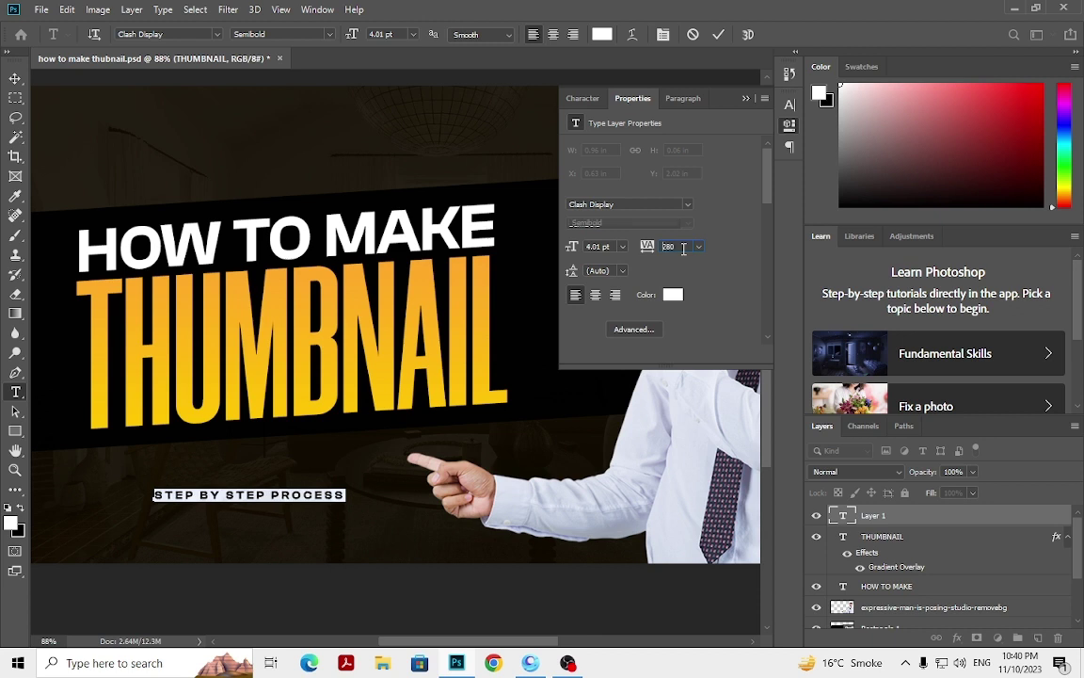
scroll(684, 246, up, 2)
click(743, 99)
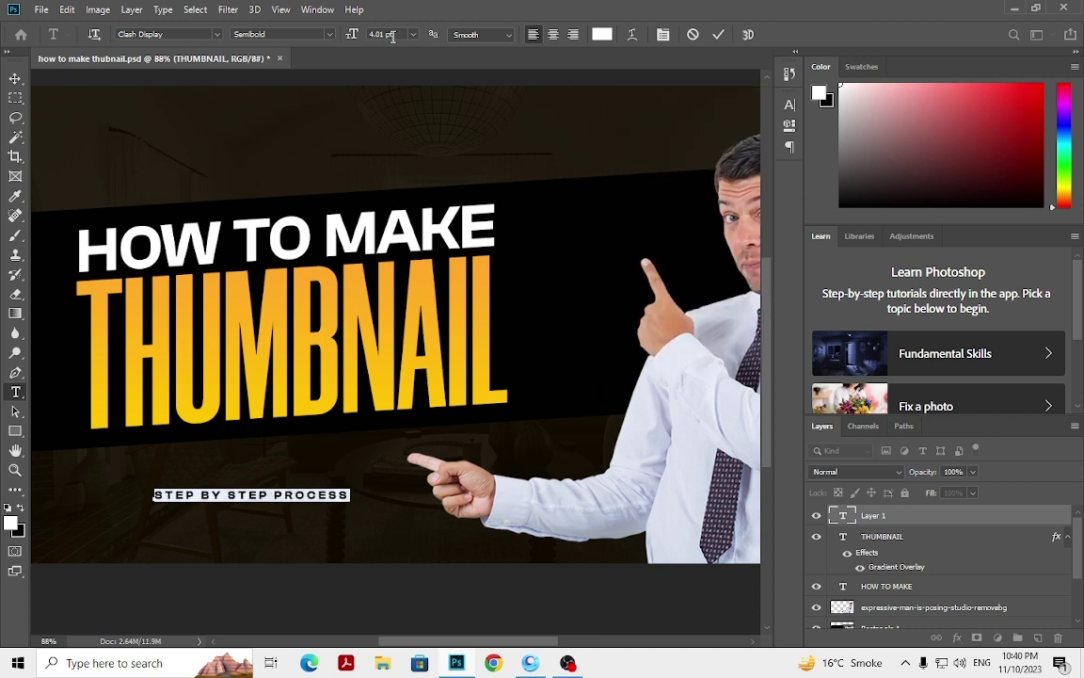
scroll(389, 35, up, 1)
scroll(388, 34, down, 1)
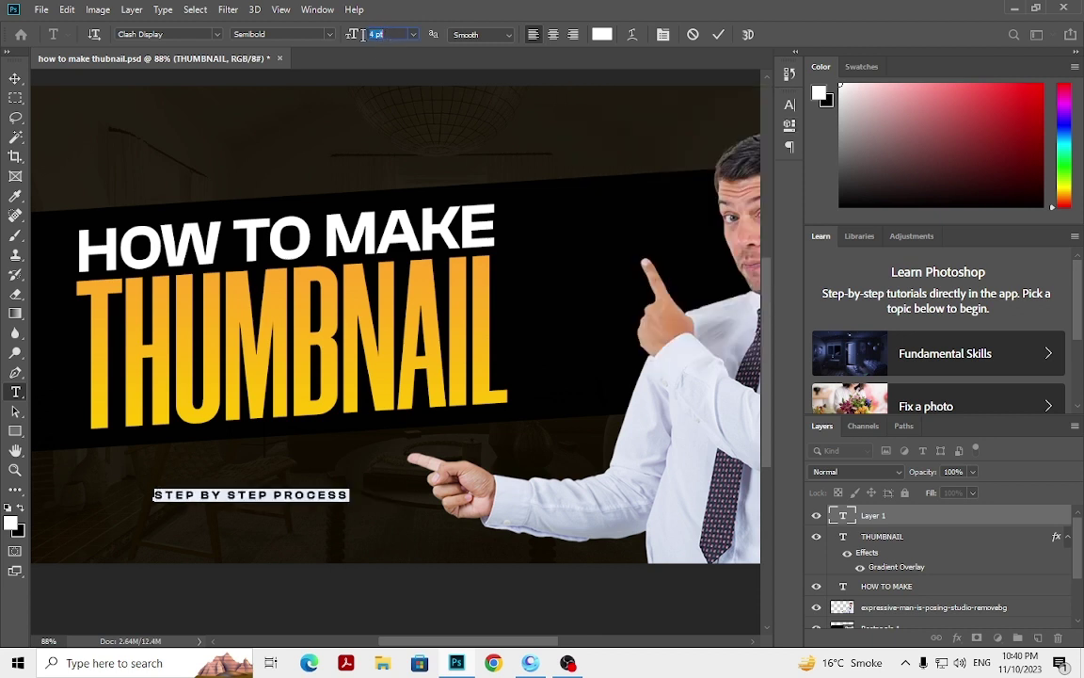
click(15, 78)
Step: Move the STEP BY STEP PROCESS line up beneath THUMBNAIL
scroll(283, 433, up, 1)
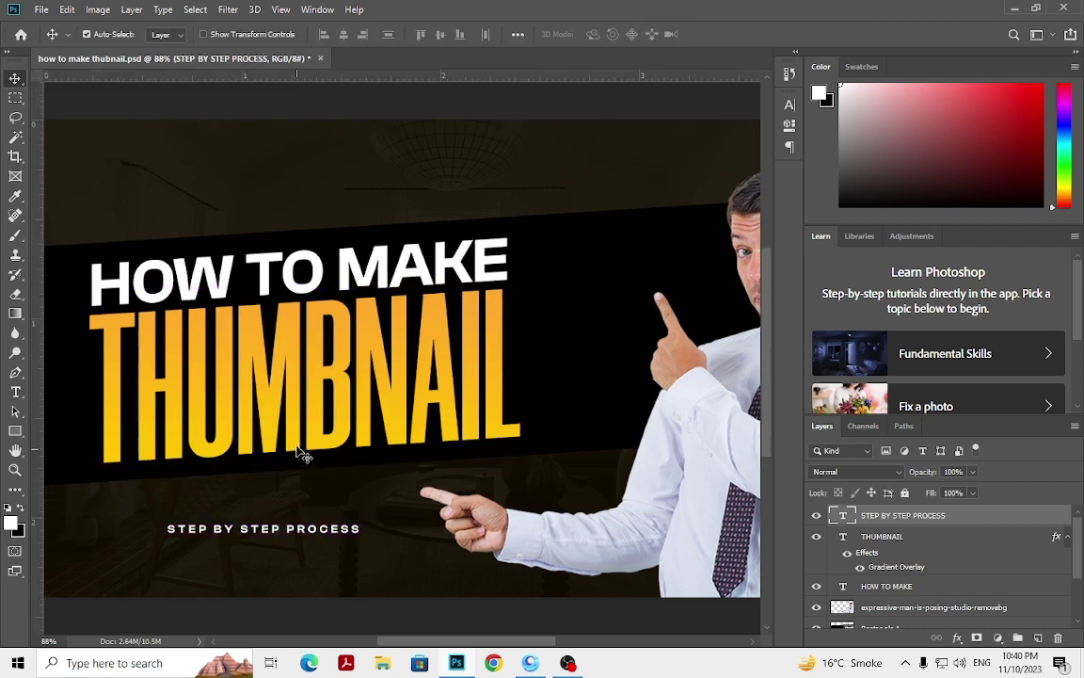
key(ctrl+t)
mouse_move(315, 523)
mouse_down()
mouse_move(326, 488)
mouse_move(355, 460)
mouse_up()
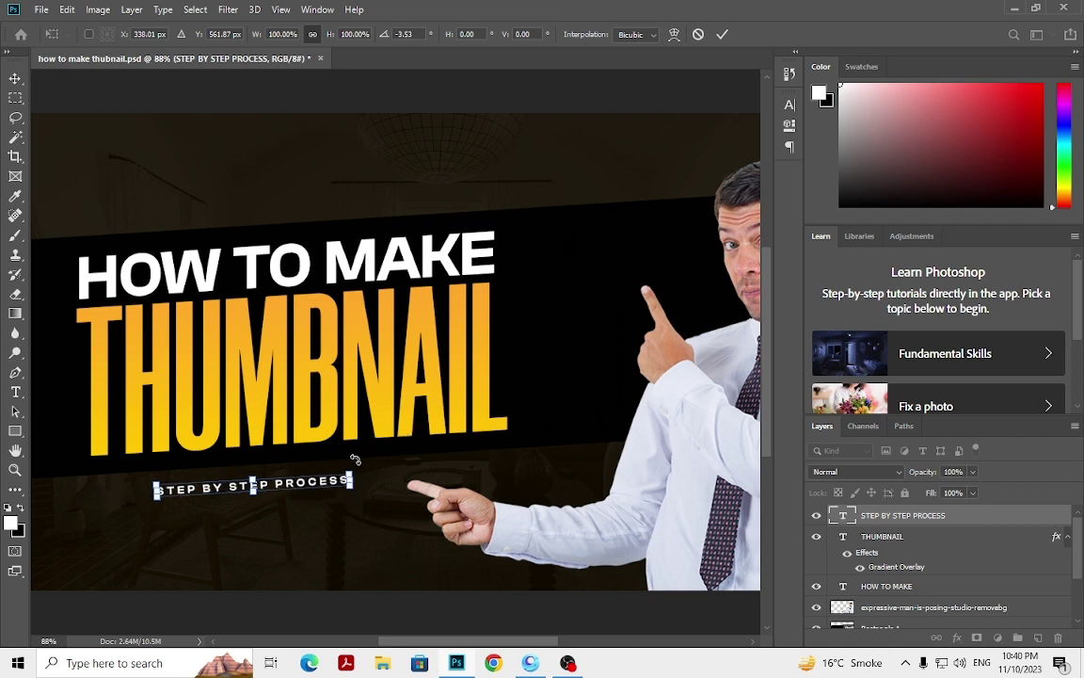
scroll(319, 532, up, 2)
key(Return)
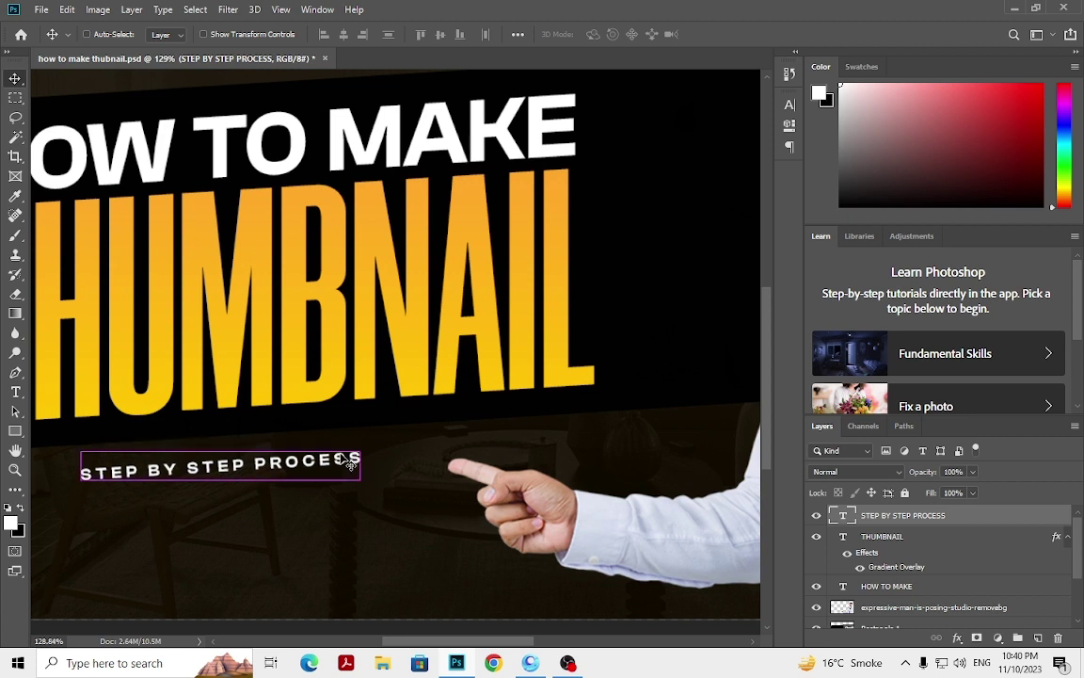
Step: Rotate the subtitle by -2° to follow the banner's slant
key(ctrl+t)
drag(383, 467, 384, 470)
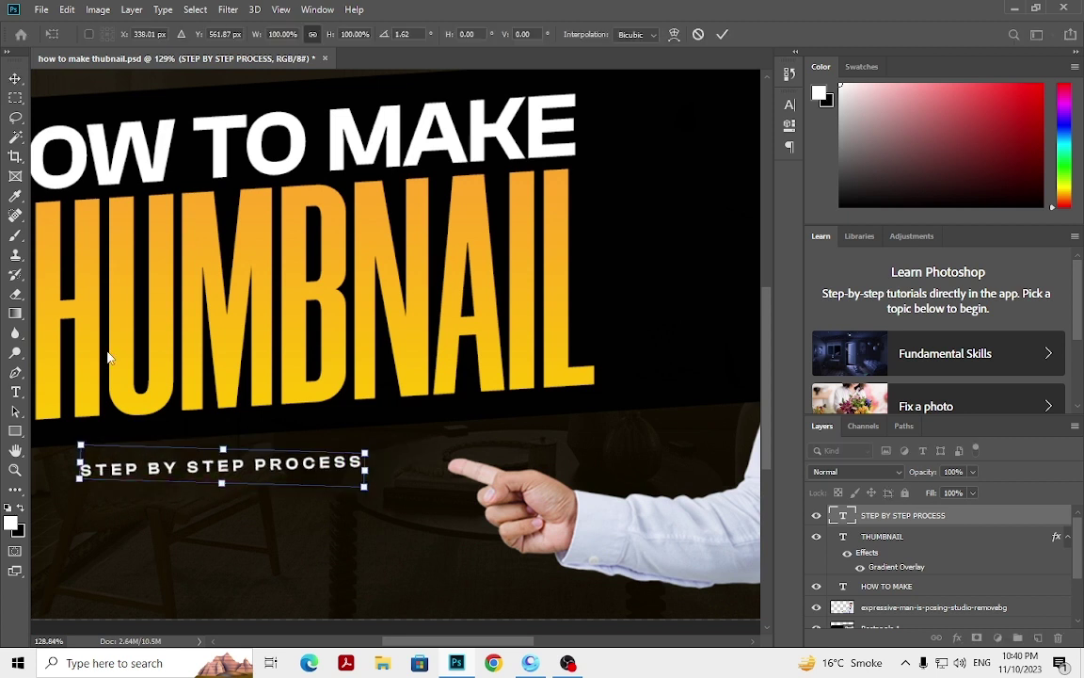
key(Return)
scroll(200, 471, up, 2)
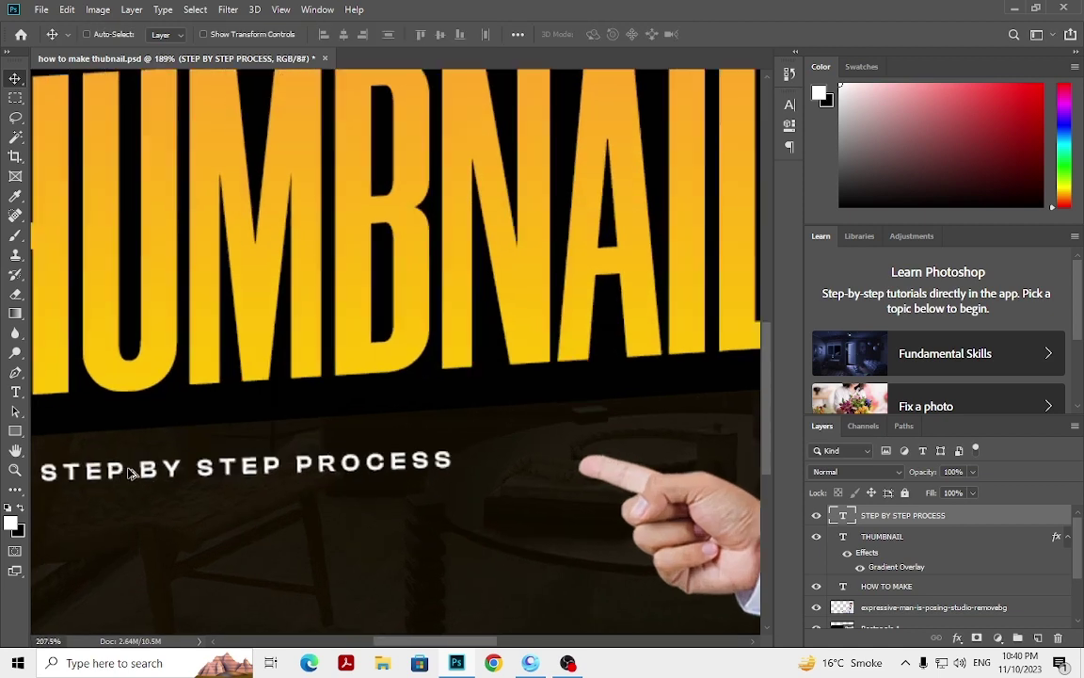
scroll(160, 461, up, 1)
scroll(160, 461, down, 4)
scroll(342, 499, down, 2)
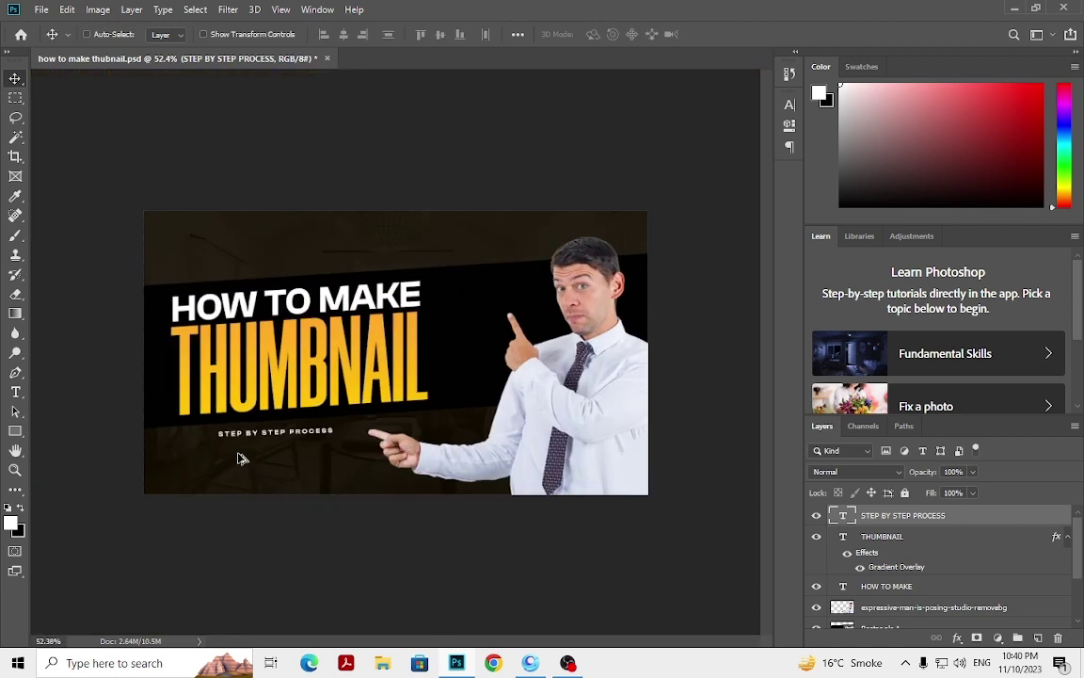
scroll(283, 459, up, 1)
key(ctrl+t)
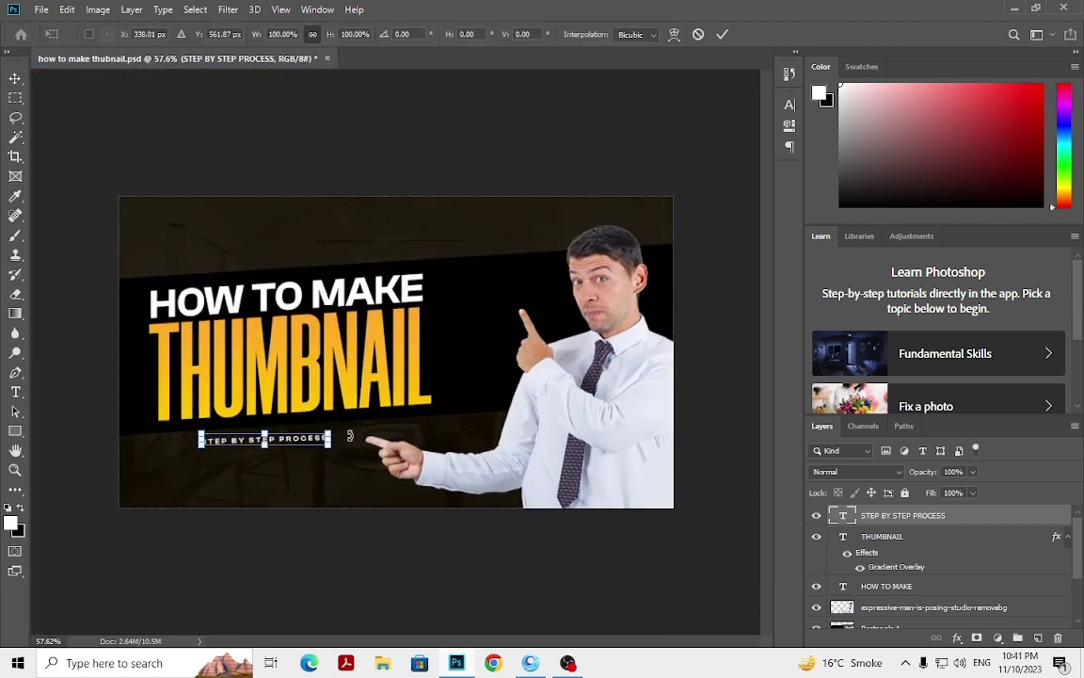
drag(356, 435, 351, 431)
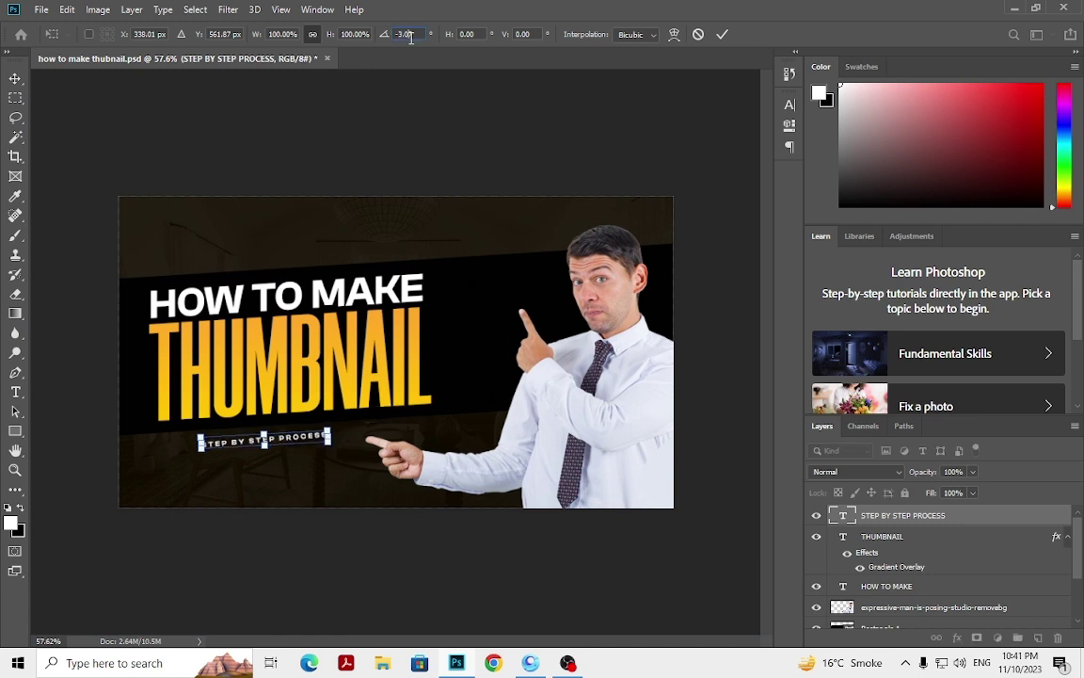
text(-7)
key(BackSpace)
text(2)
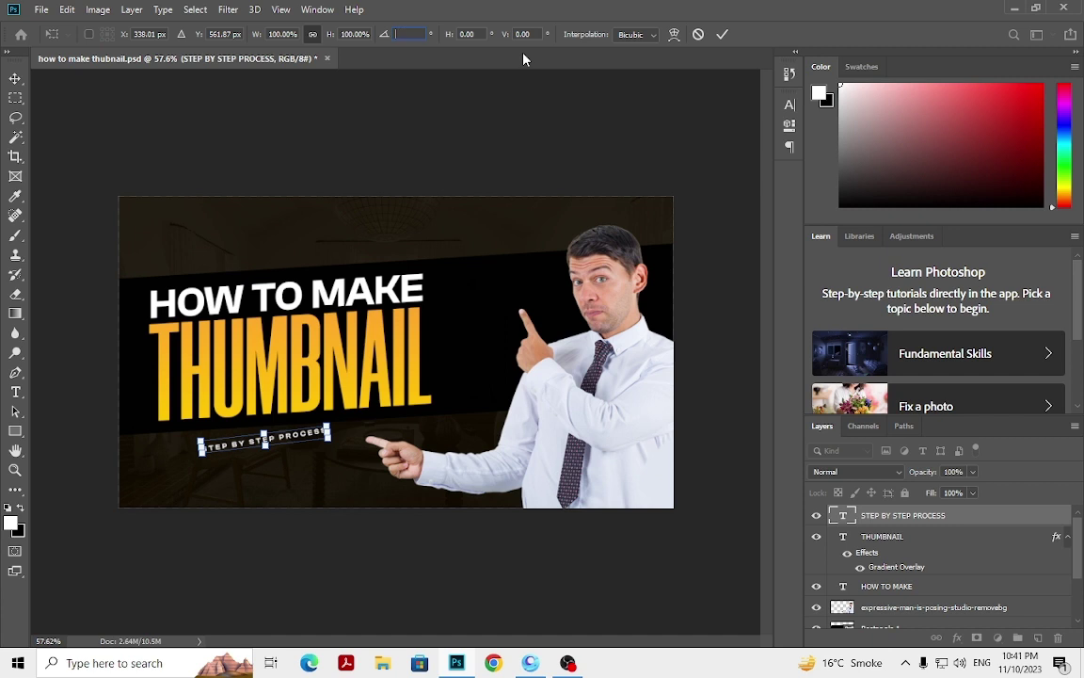
key(Return)
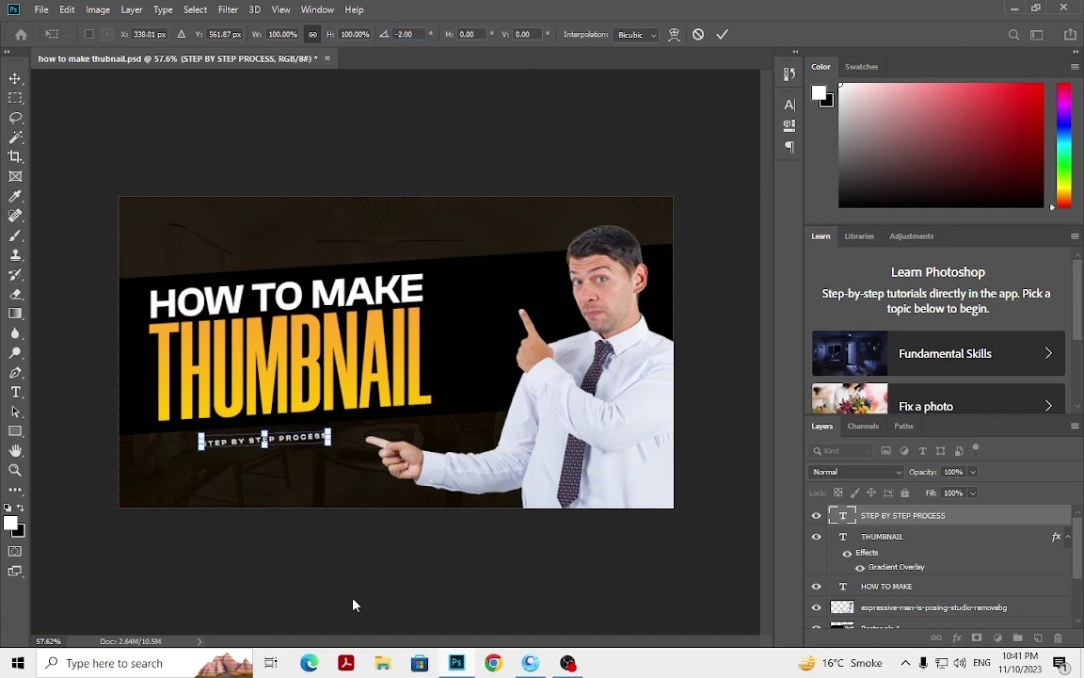
key(Return)
scroll(160, 503, up, 1)
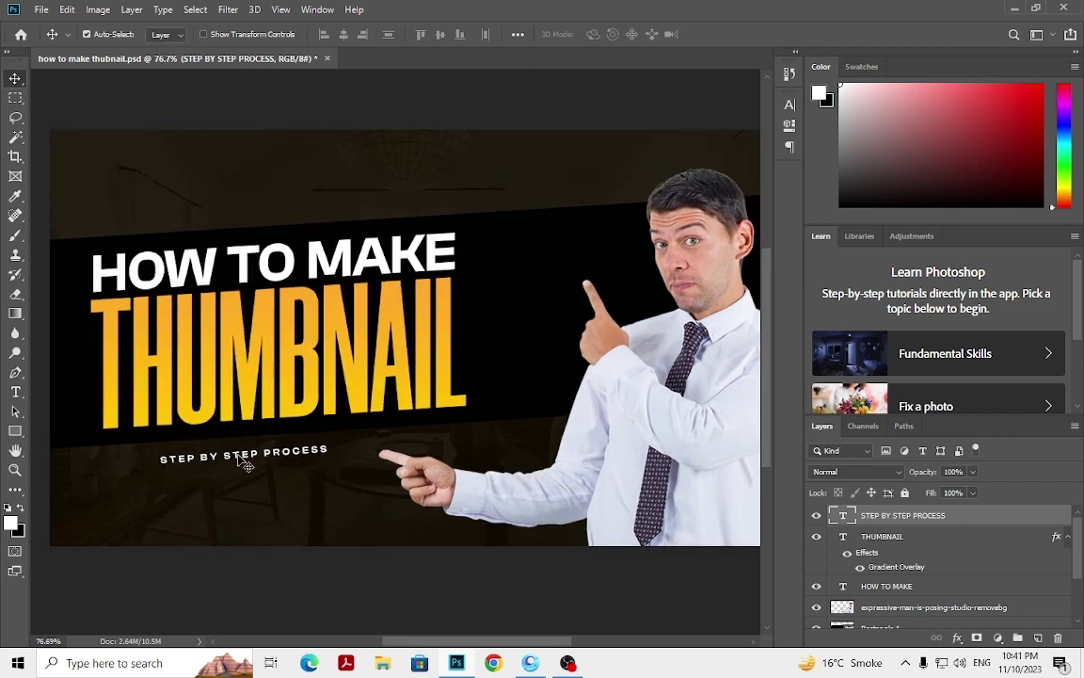
Step: Show rulers, fine-tune the subtitle's tilt to about 1.2°, and nudge it right and down
key(ctrl+r)
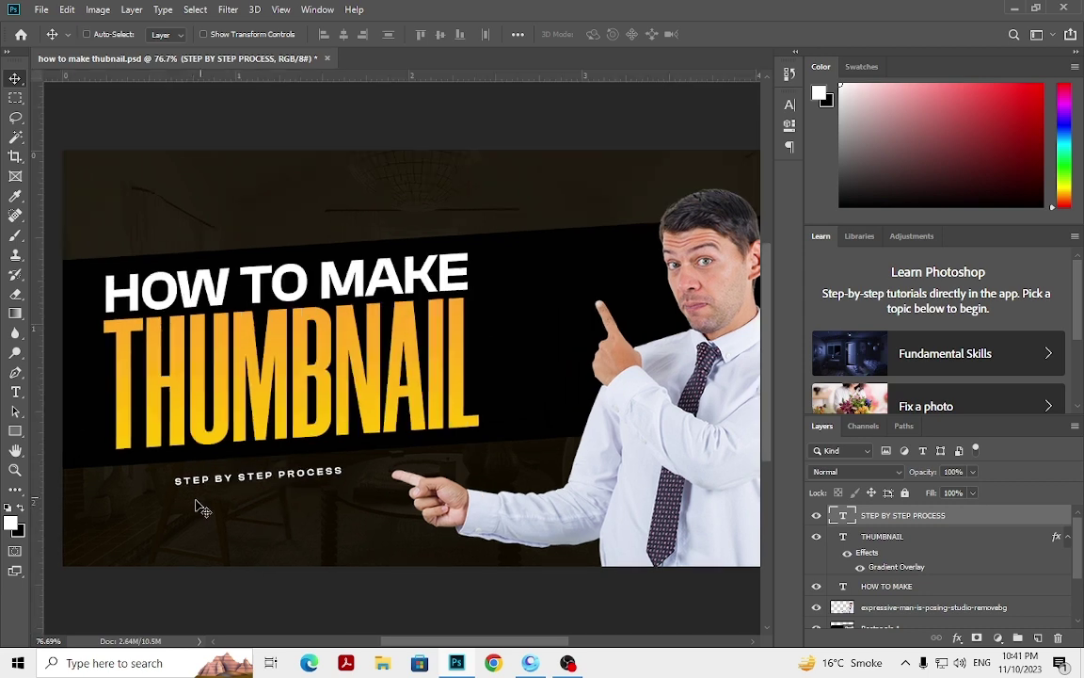
scroll(160, 499, up, 3)
scroll(494, 493, up, 1)
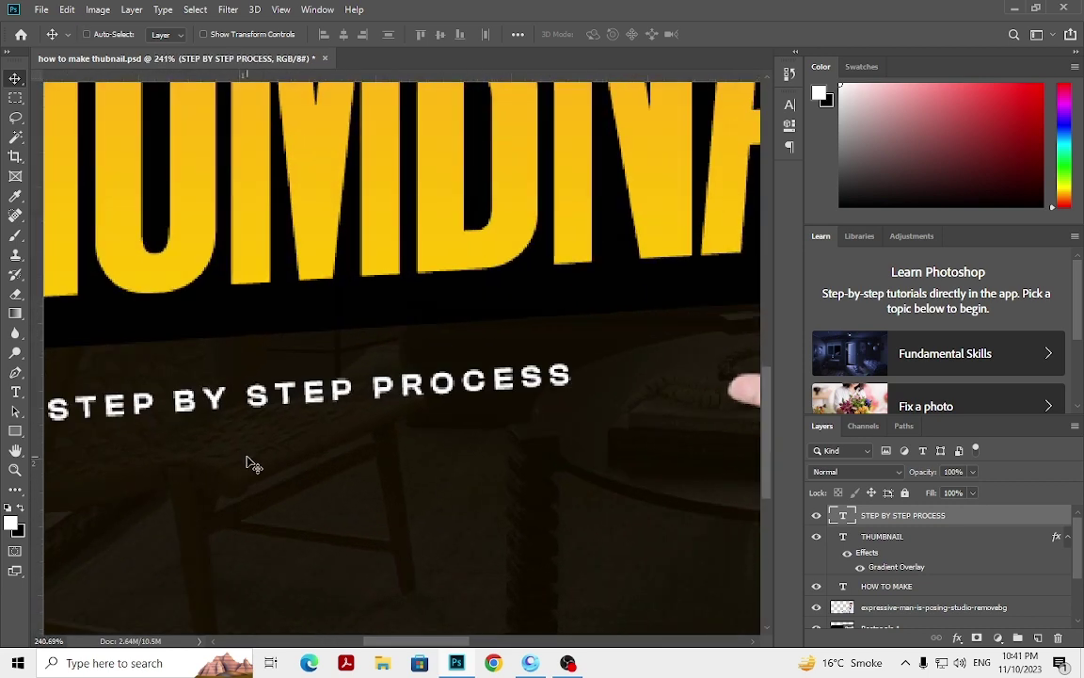
scroll(249, 463, left, 2)
scroll(250, 463, left, 2)
key(ctrl+t)
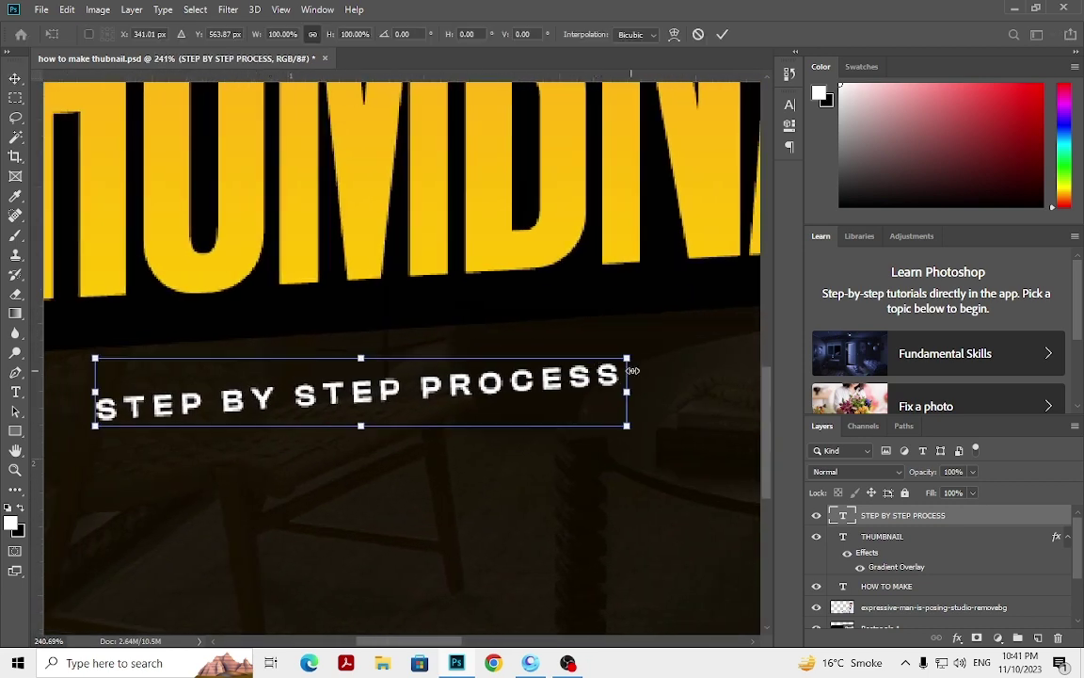
drag(641, 373, 637, 379)
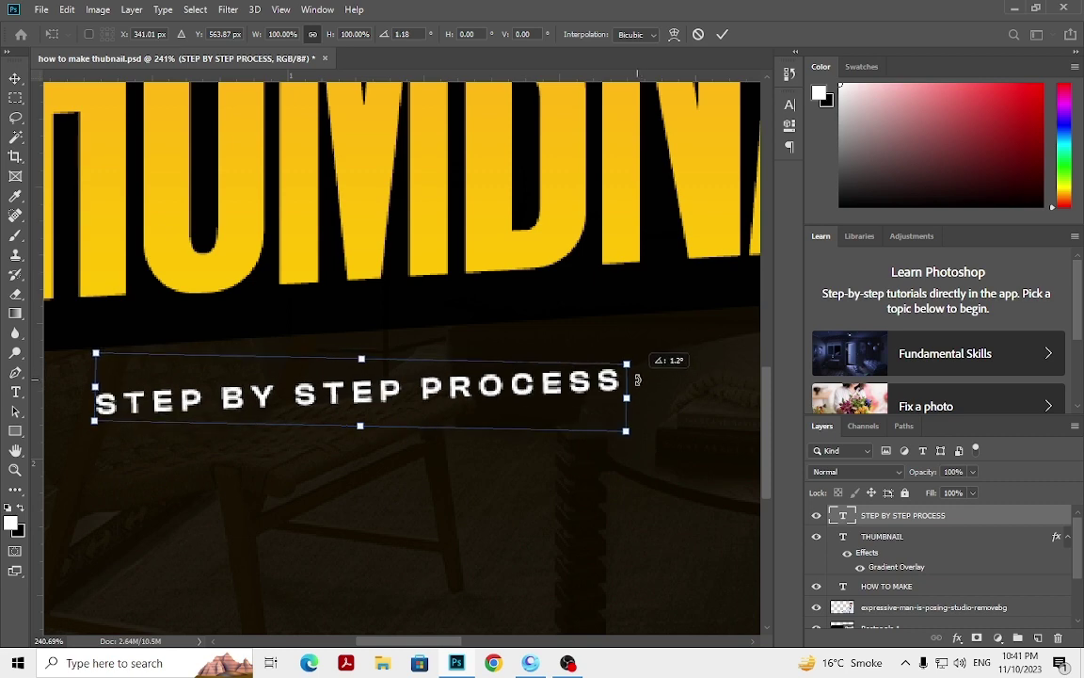
key(Return)
scroll(285, 346, down, 3)
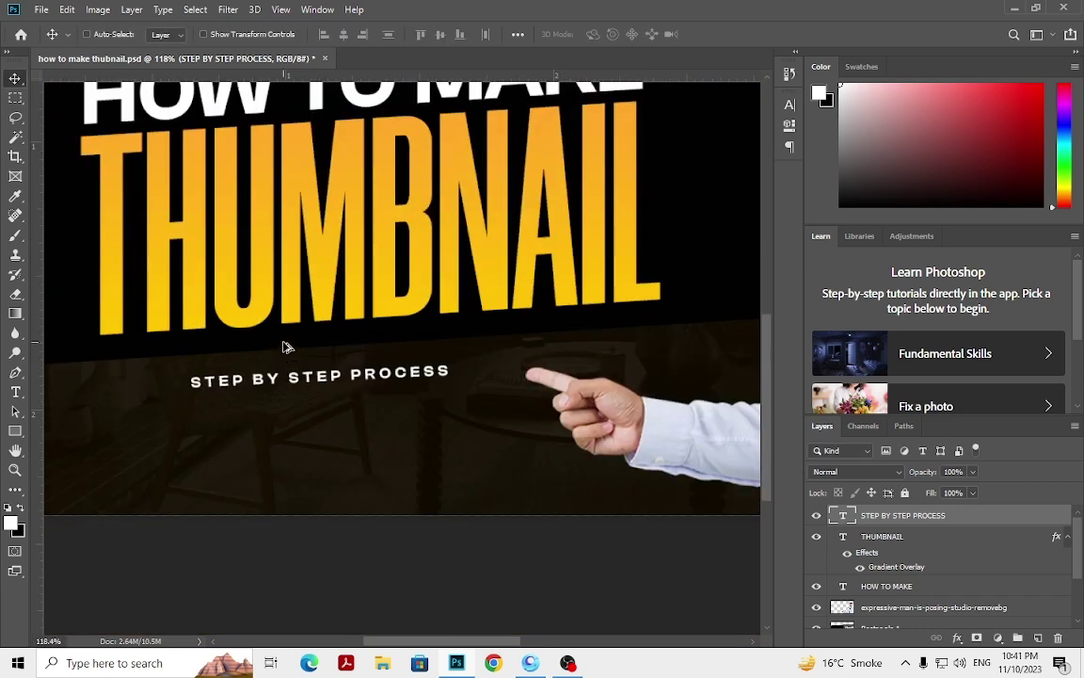
scroll(311, 348, down, 2)
key(Right)
key(Right)
key(Right)
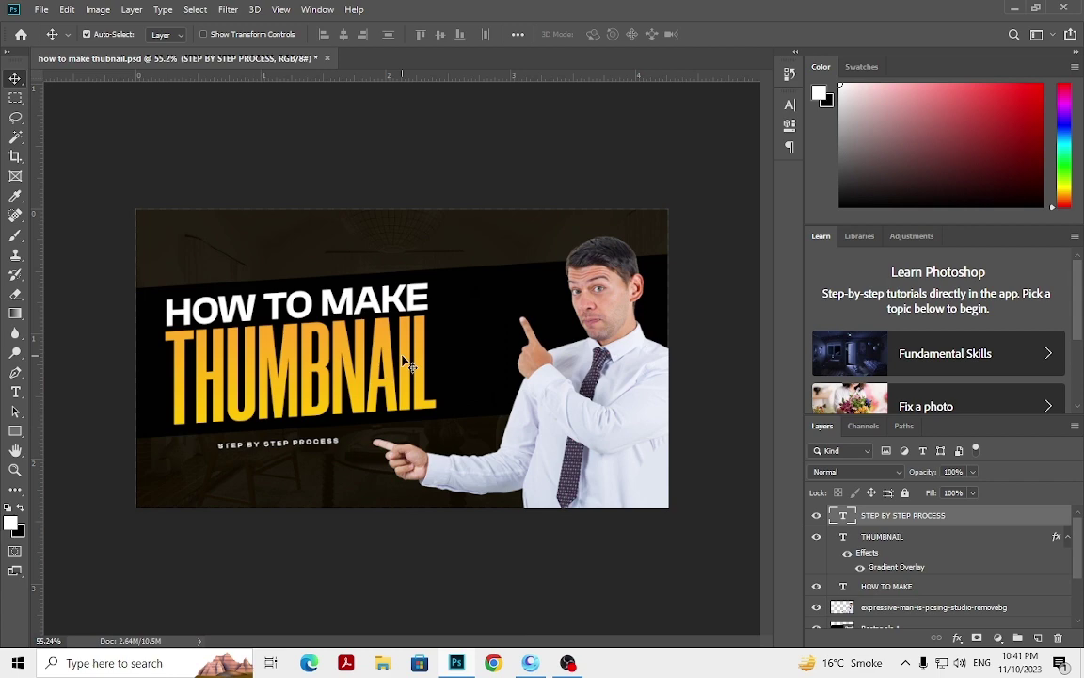
key(Right)
key(Down)
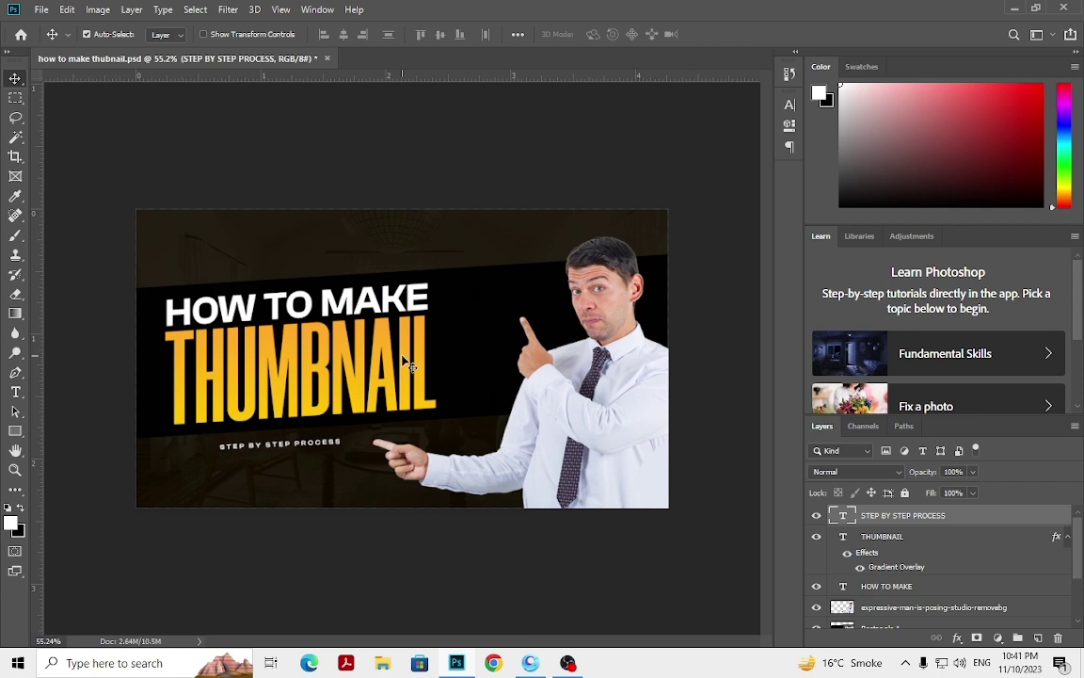
scroll(279, 460, down, 2)
scroll(174, 426, up, 3)
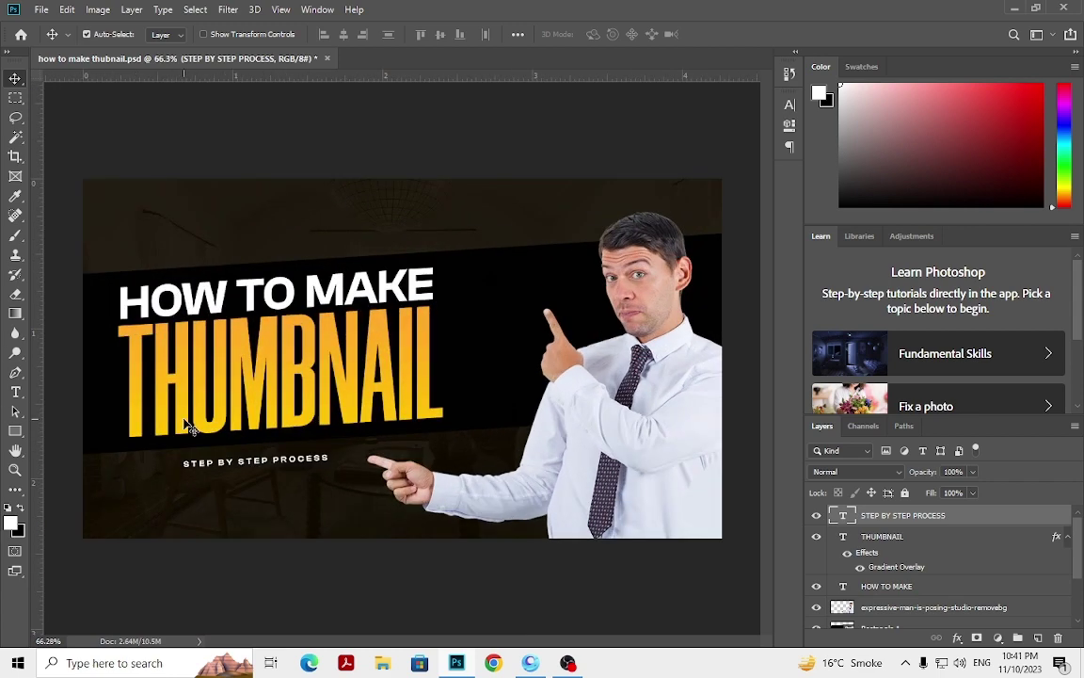
scroll(186, 423, down, 1)
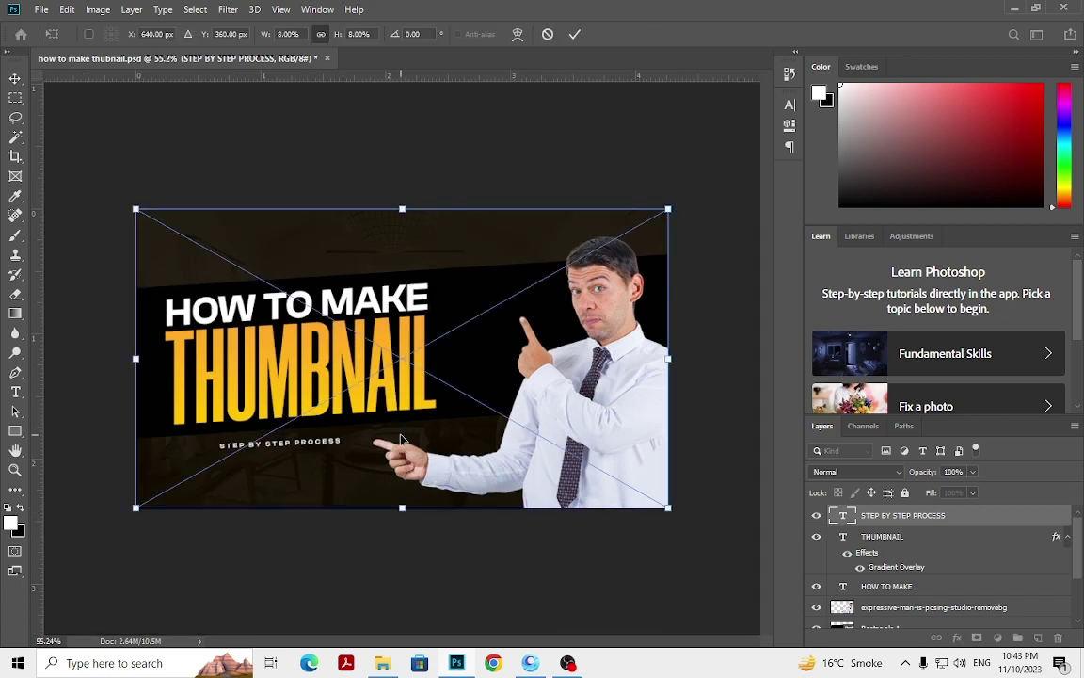
Step: Commit the placed dust-particles image and set its blend mode to Screen
key(Return)
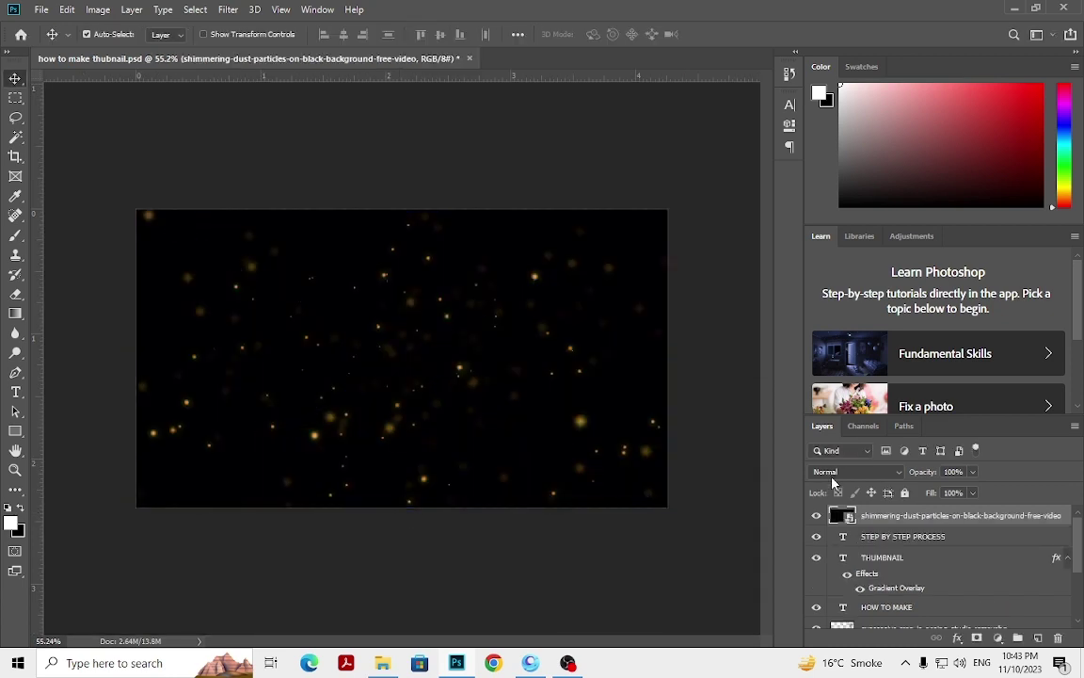
click(832, 472)
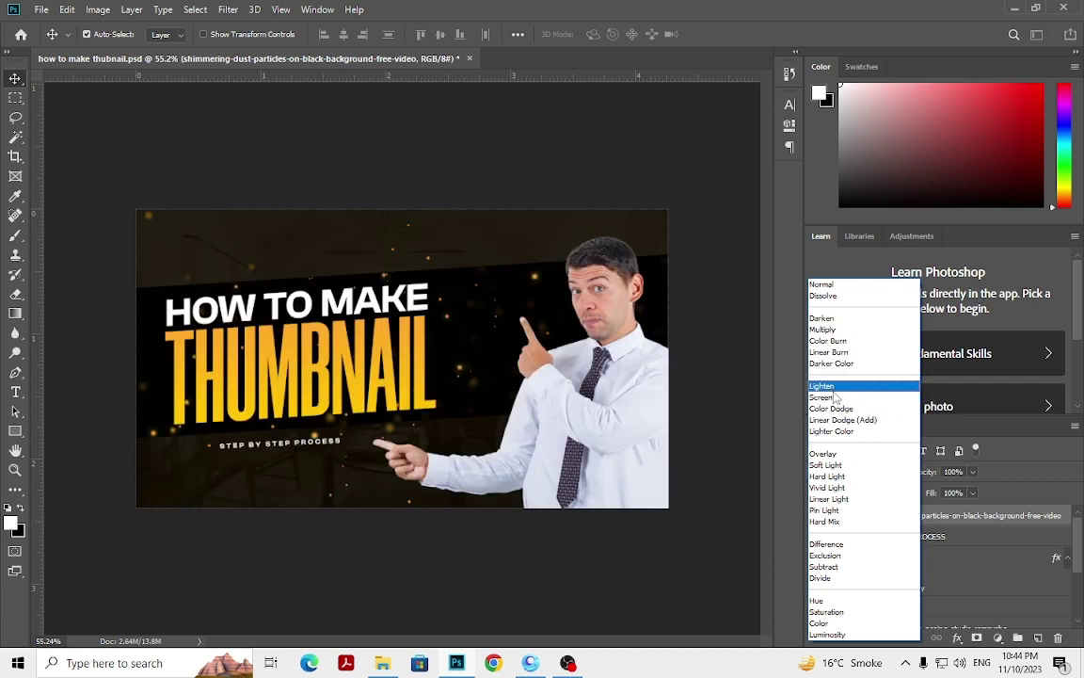
click(821, 396)
click(690, 452)
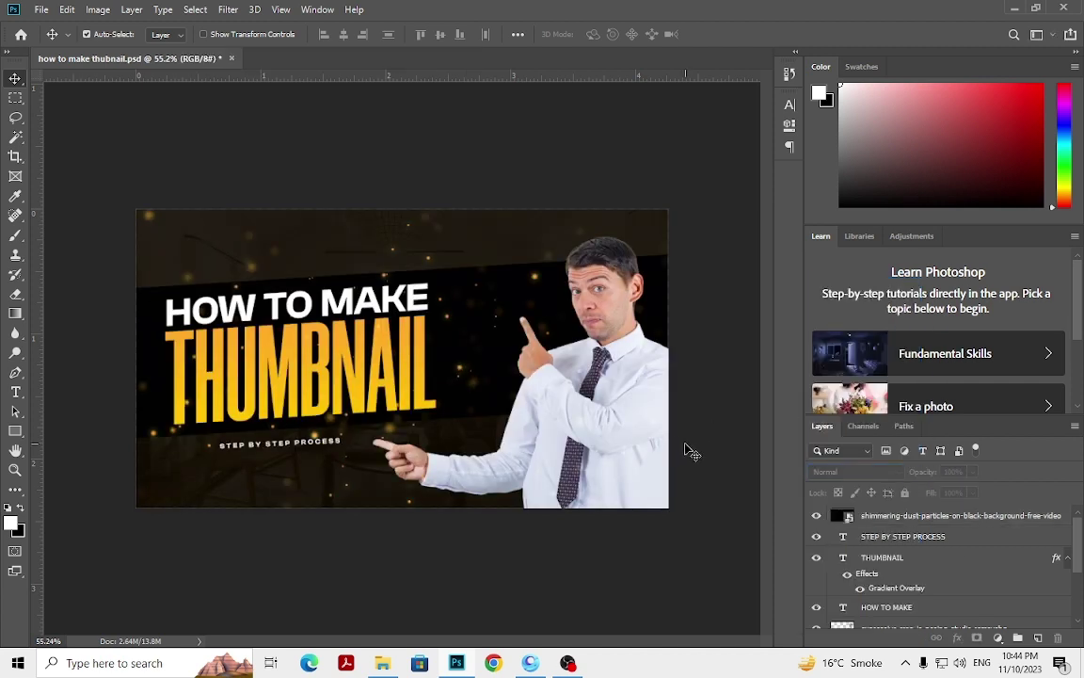
click(880, 523)
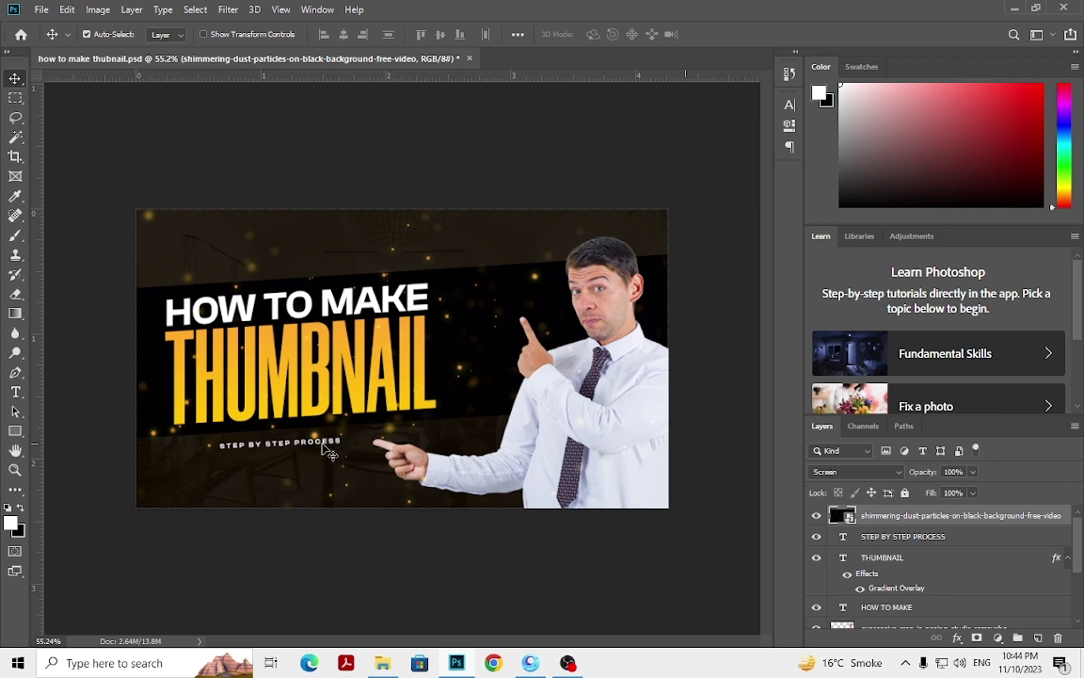
scroll(182, 387, down, 3)
scroll(126, 399, up, 5)
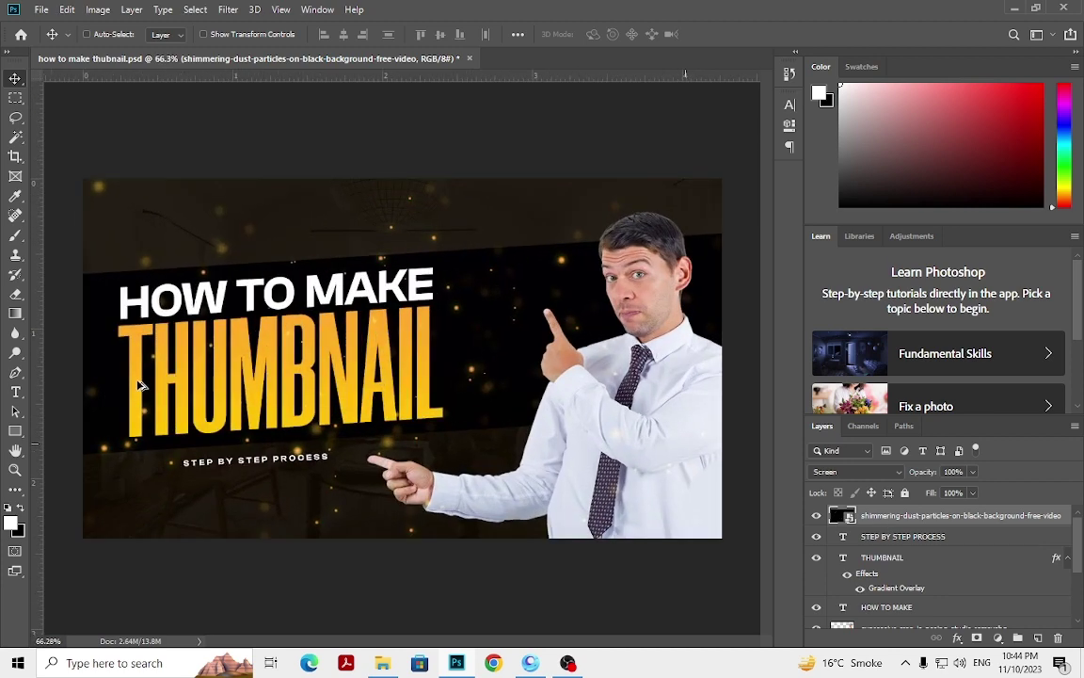
click(15, 391)
Step: Add a new Lorem Ipsum text layer below the subtitle with tracking reset to 0
click(219, 489)
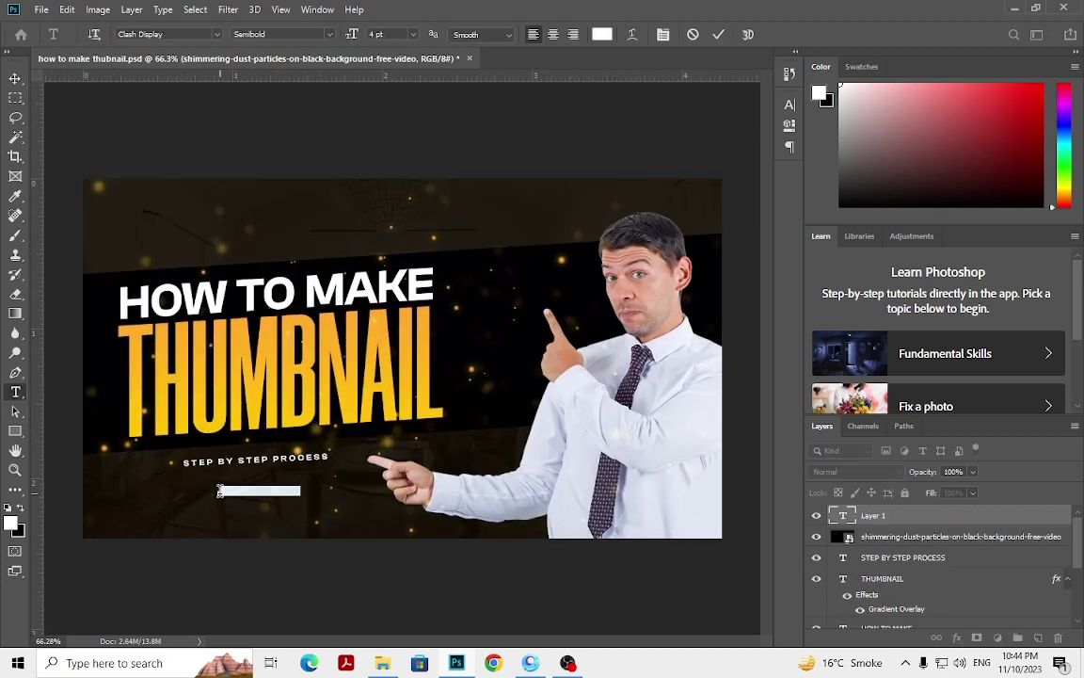
click(790, 128)
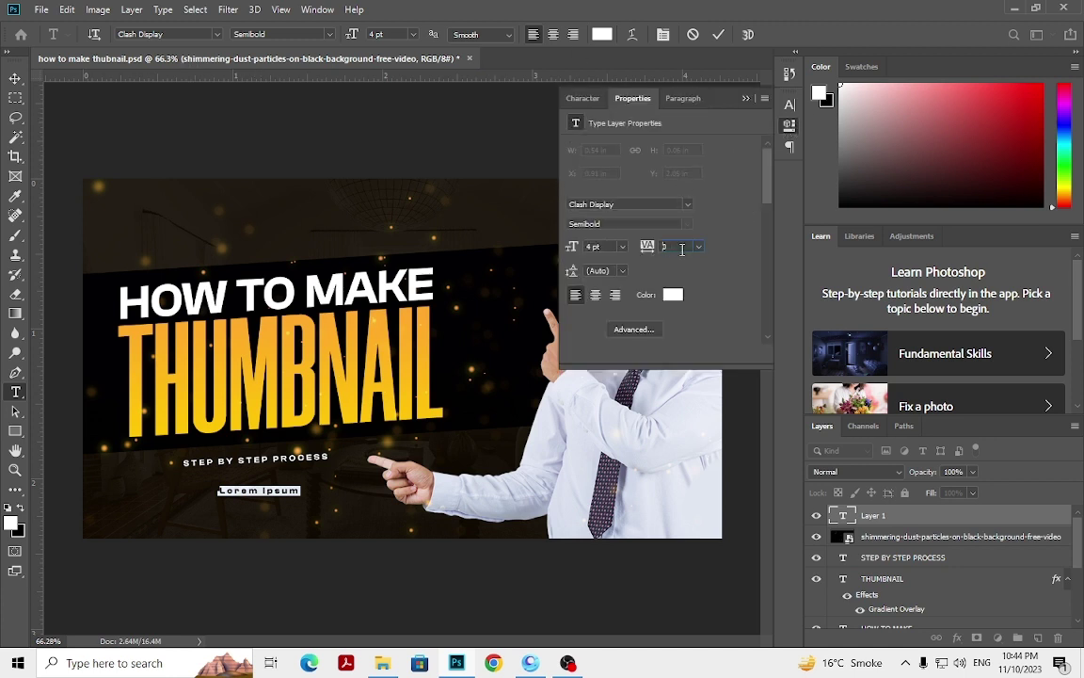
key(Return)
click(746, 98)
click(15, 78)
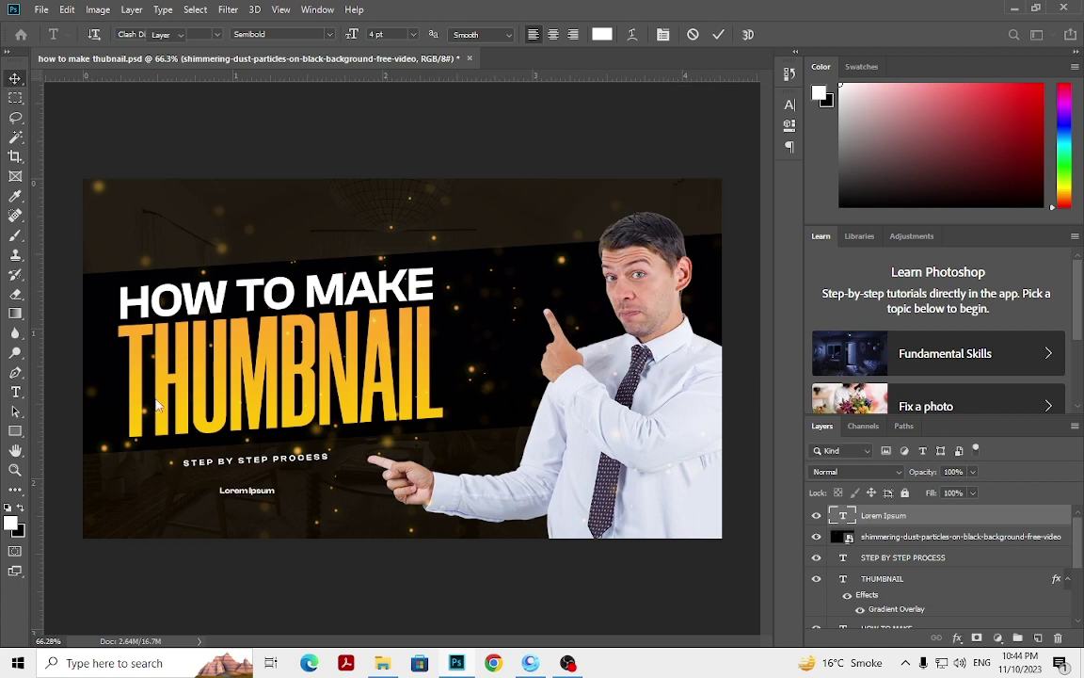
Step: Replace the placeholder with a large white question mark over THUMBNAIL
double_click(247, 491)
scroll(235, 492, up, 3)
scroll(269, 501, down, 1)
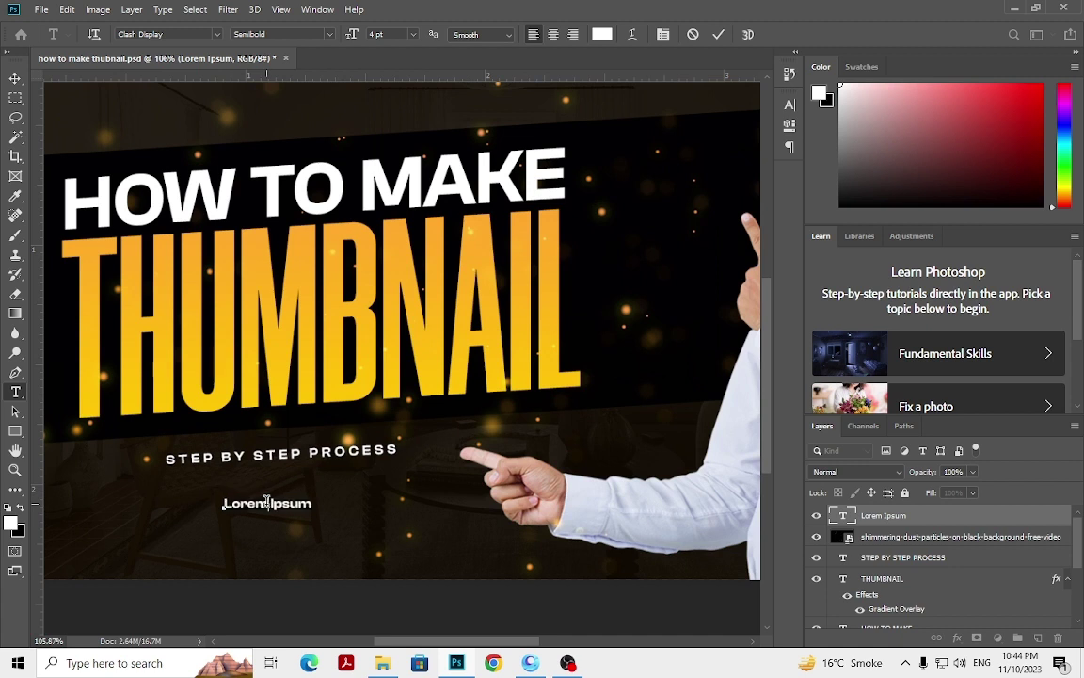
key(BackSpace)
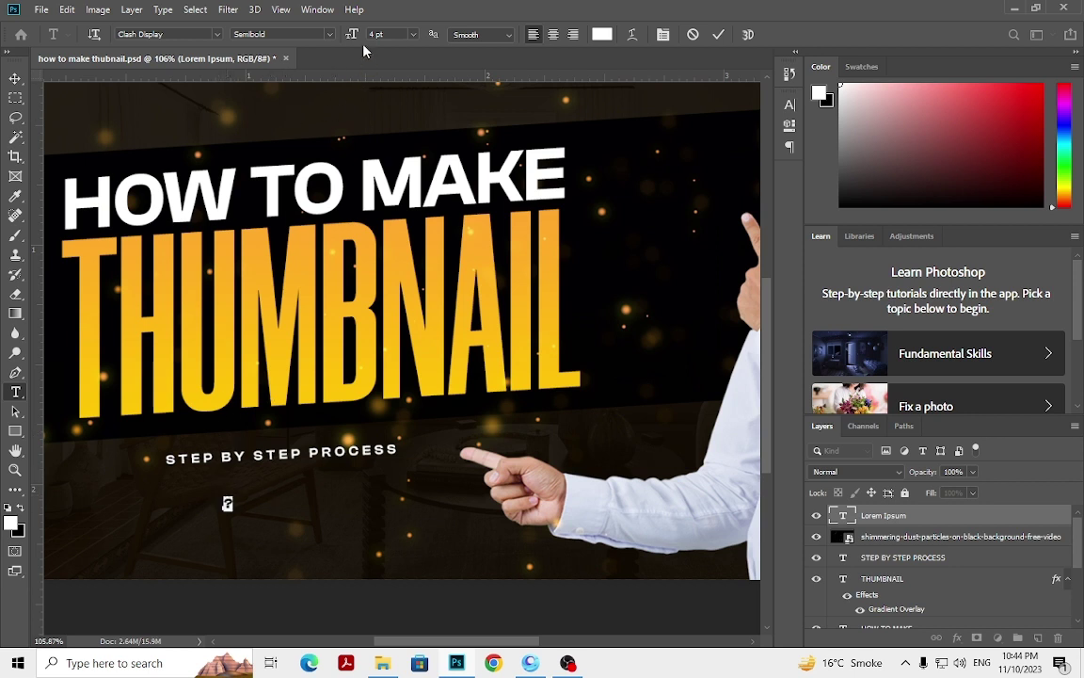
drag(350, 36, 336, 114)
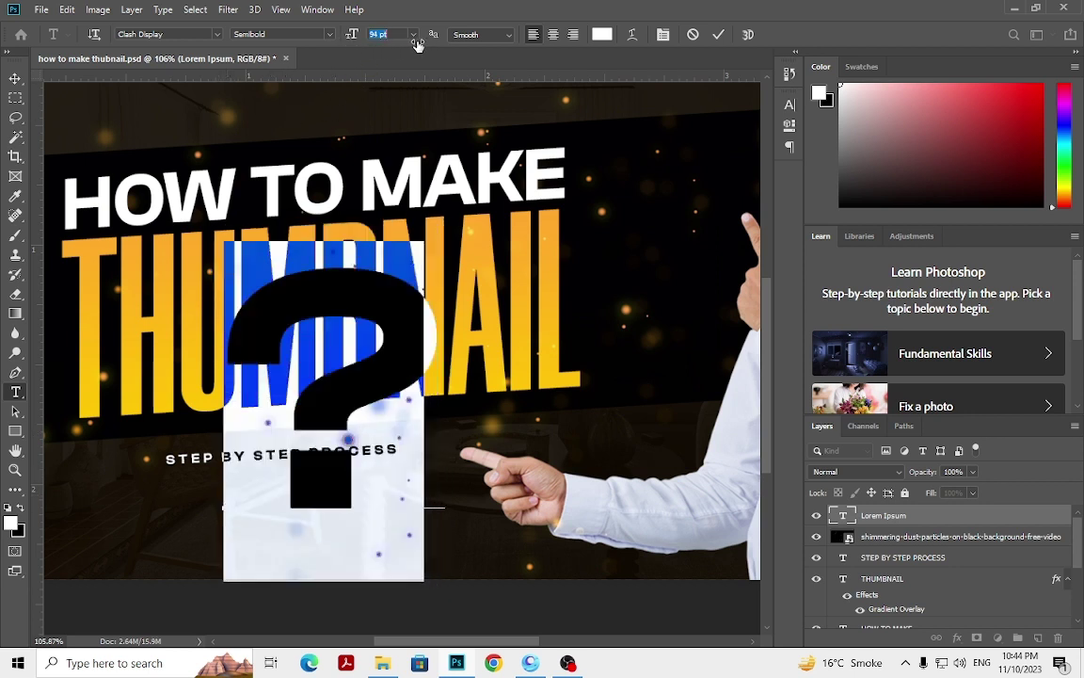
click(15, 97)
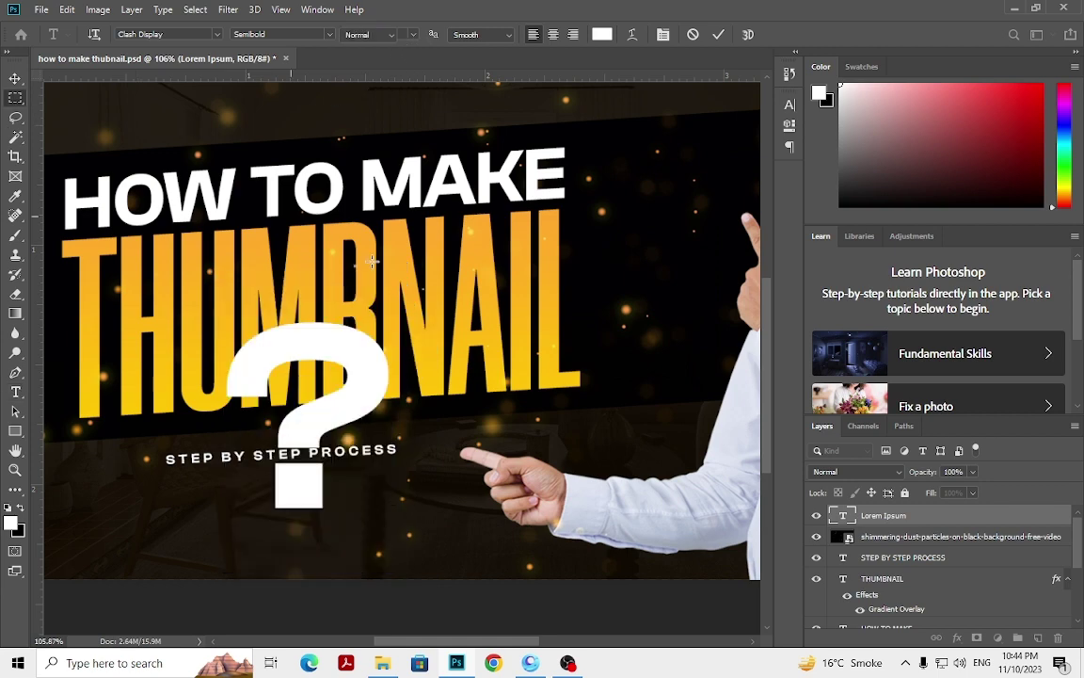
scroll(388, 306, down, 3)
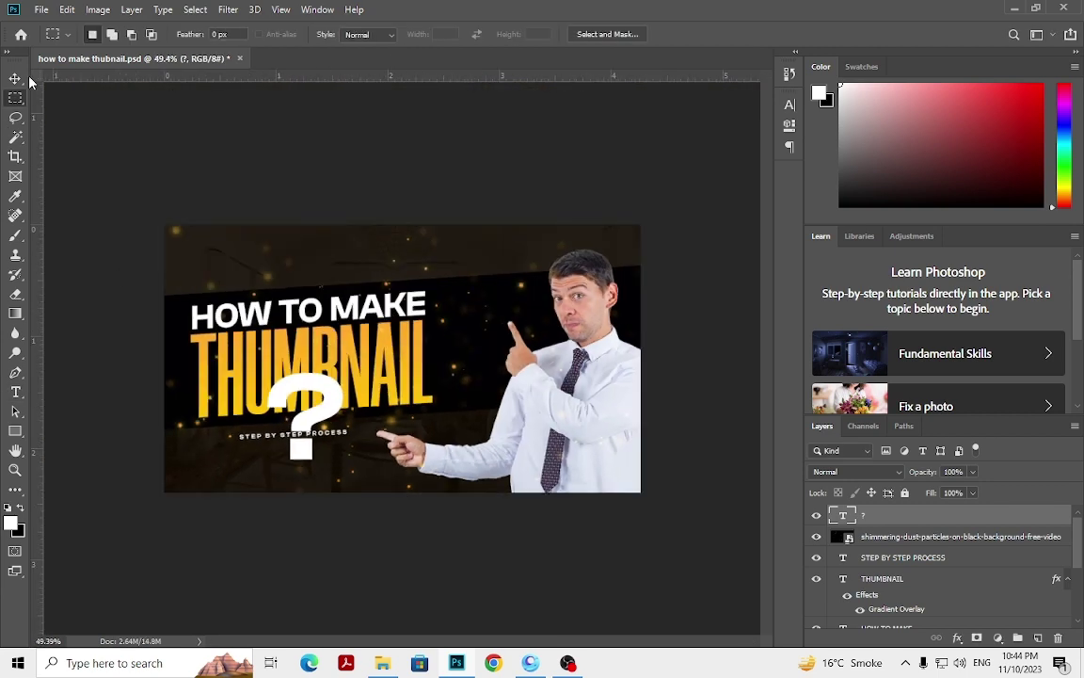
Step: Copy THUMBNAIL's orange gradient overlay to the question mark; rotate it ~16°, scale to 74%, place above the man
click(15, 79)
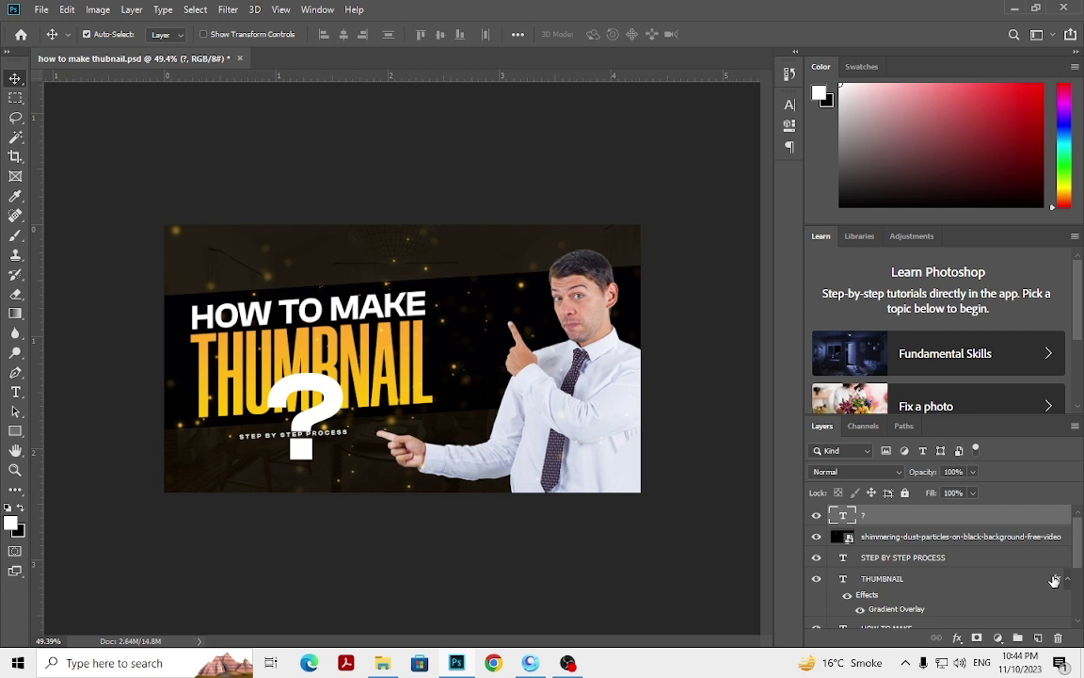
drag(1055, 581, 931, 515)
key(ctrl+t)
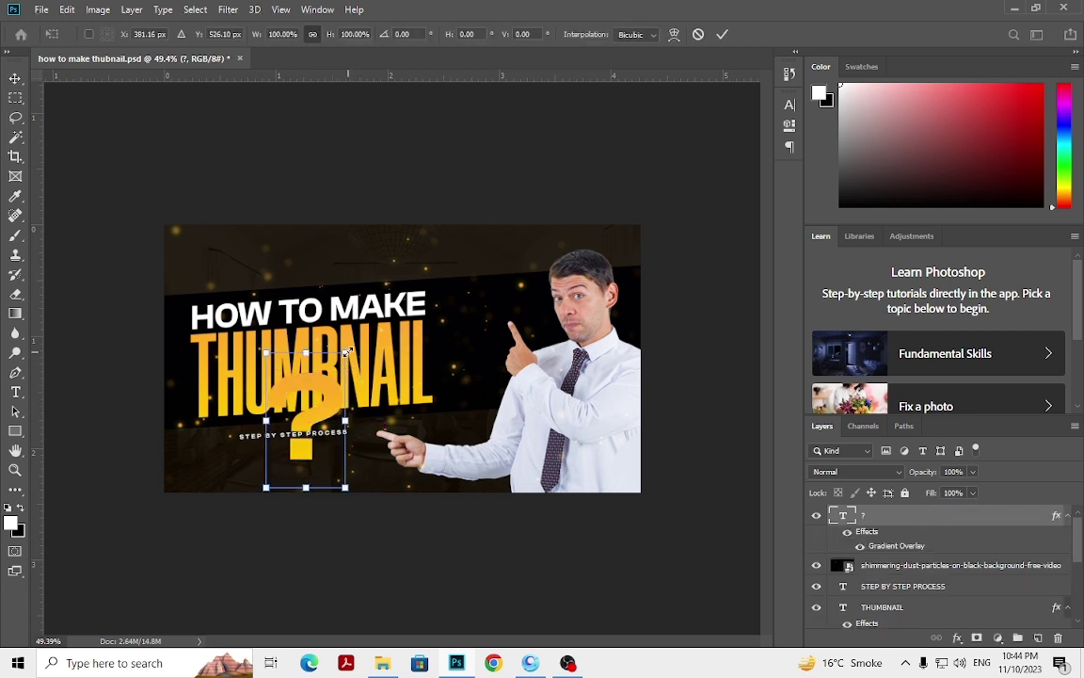
drag(344, 329, 368, 343)
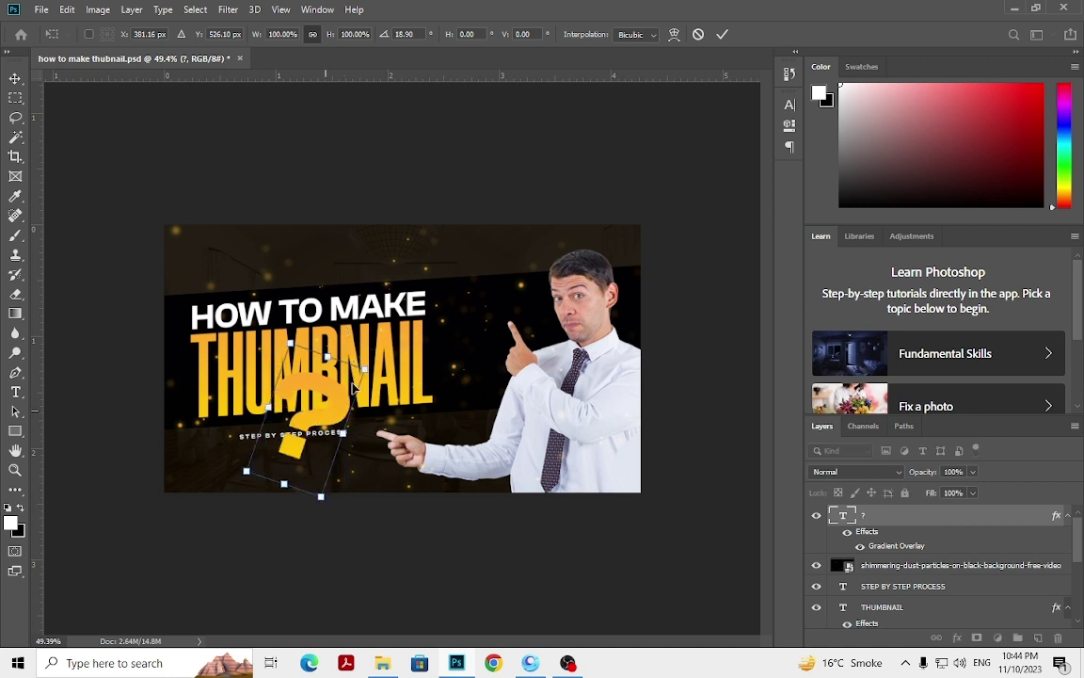
drag(339, 456, 636, 290)
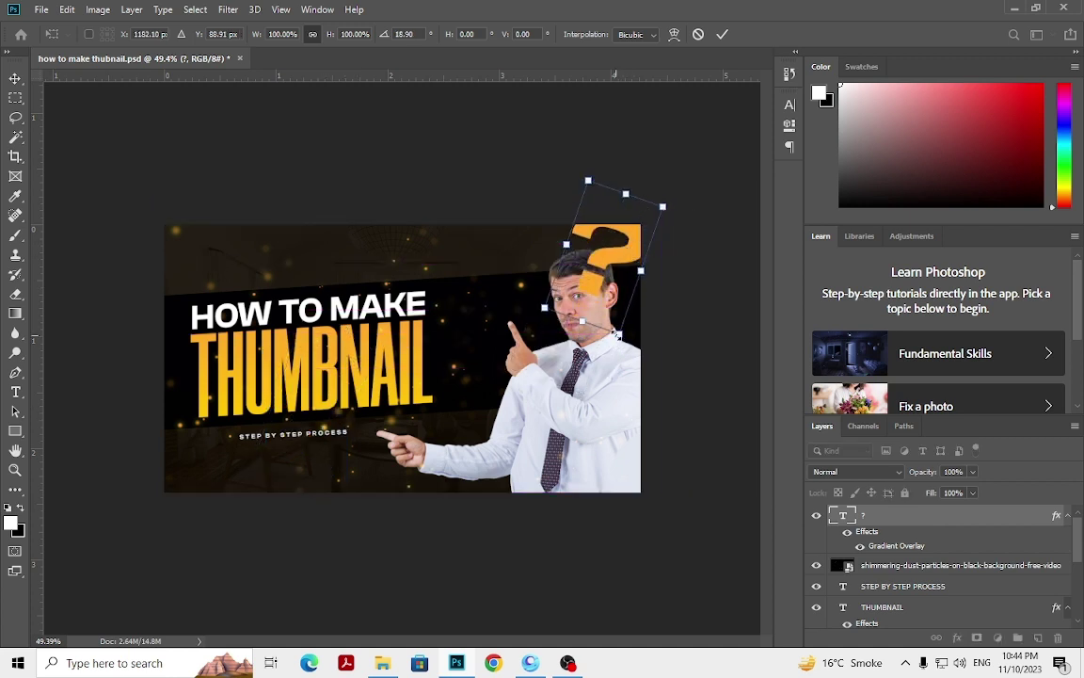
mouse_move(616, 334)
mouse_down()
mouse_move(609, 294)
mouse_move(619, 282)
mouse_move(609, 285)
mouse_up()
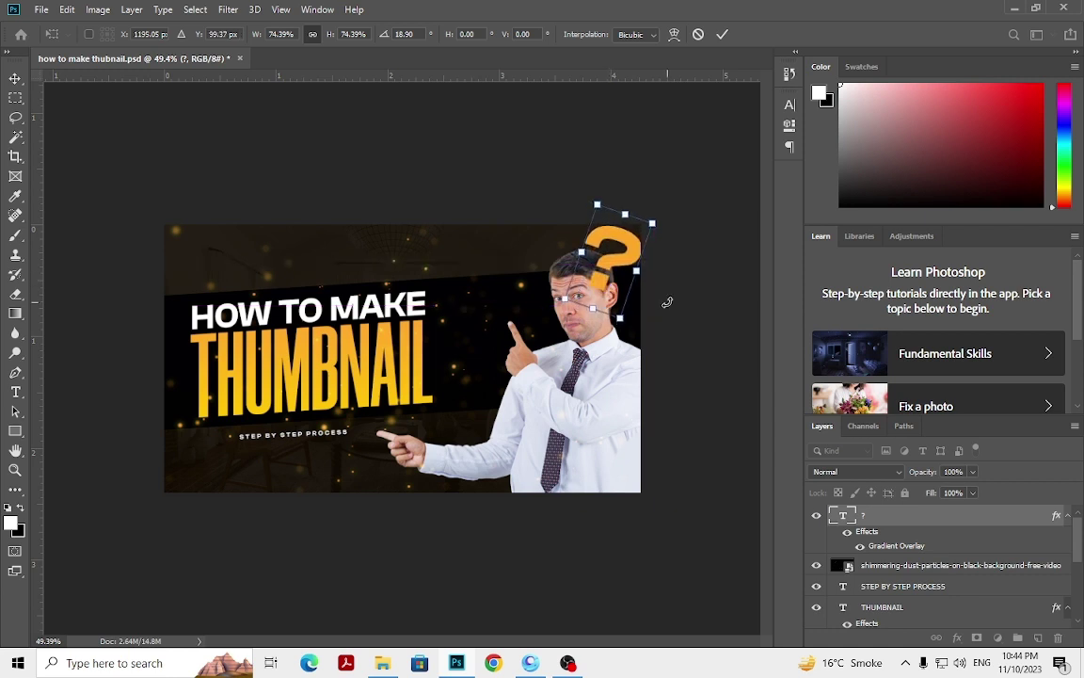
key(Return)
key(ctrl)
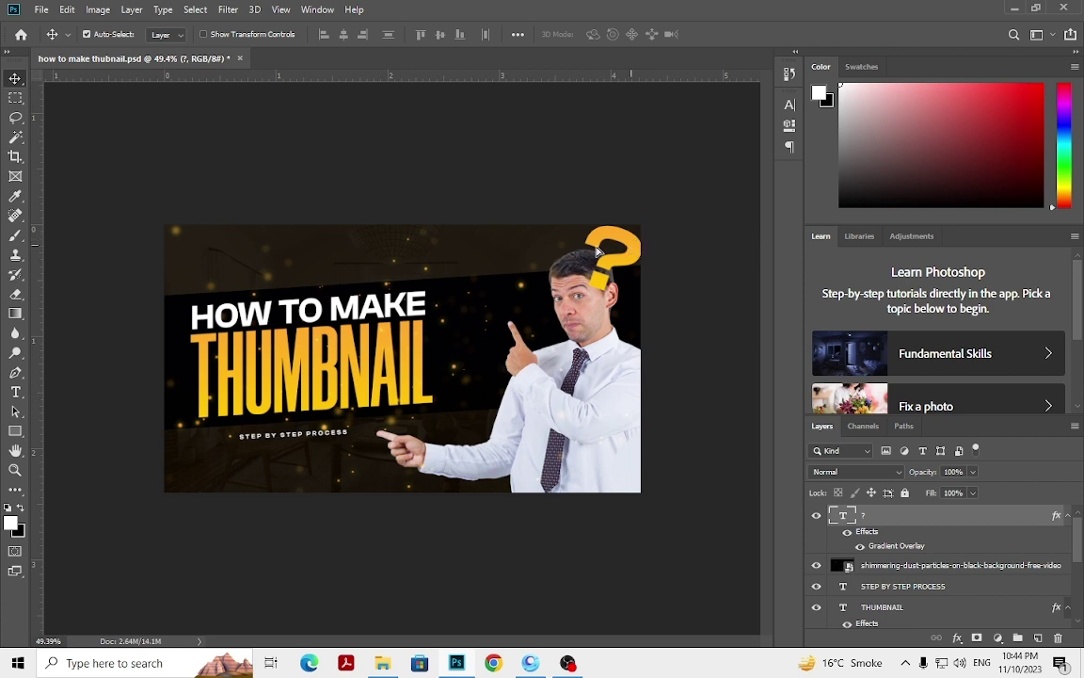
drag(598, 250, 209, 254)
Step: Duplicate the question mark, rotate the copy about -41° and place it in the top-left corner
key(ctrl+z)
key(ctrl+j)
mouse_move(639, 240)
mouse_down()
mouse_move(252, 257)
mouse_move(236, 222)
mouse_up()
key(ctrl+t)
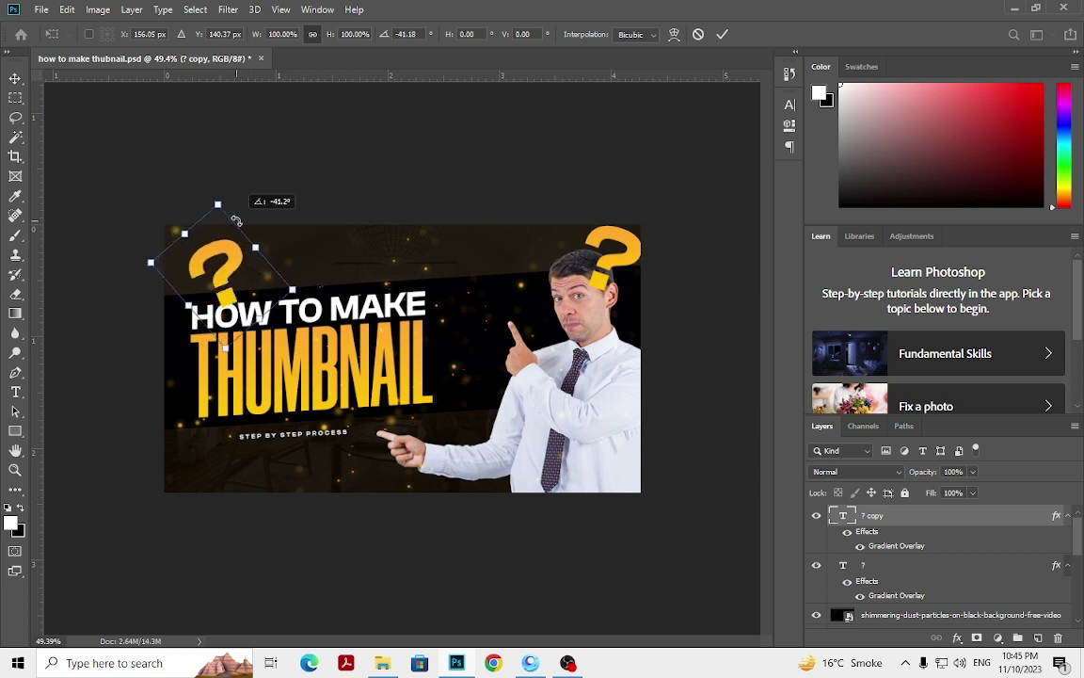
drag(239, 283, 224, 276)
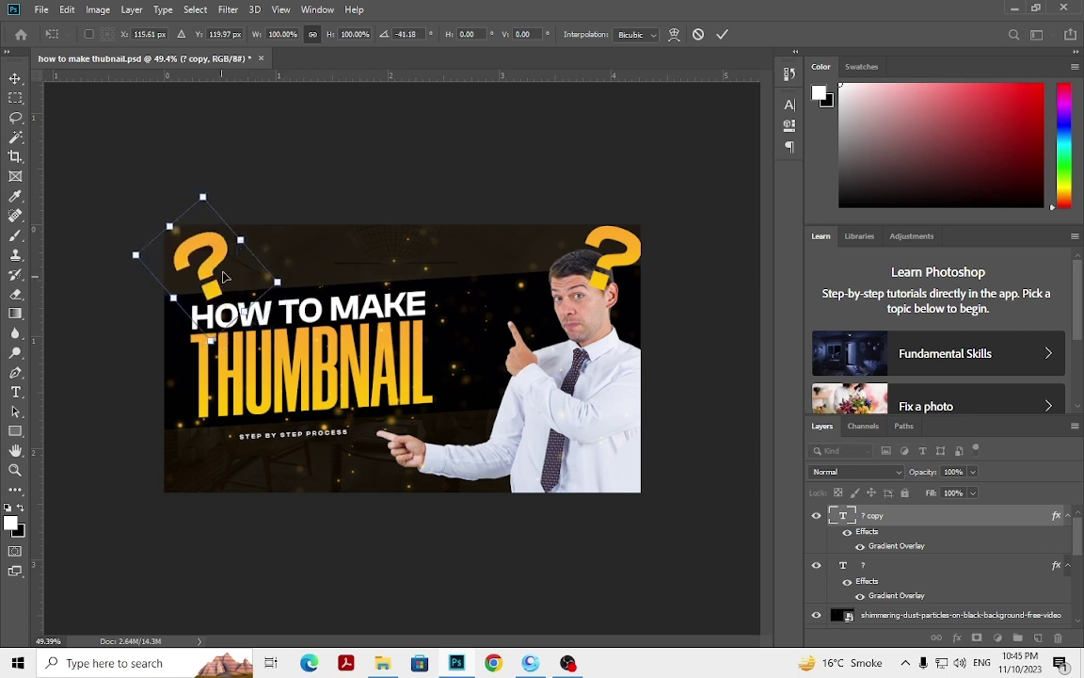
key(Return)
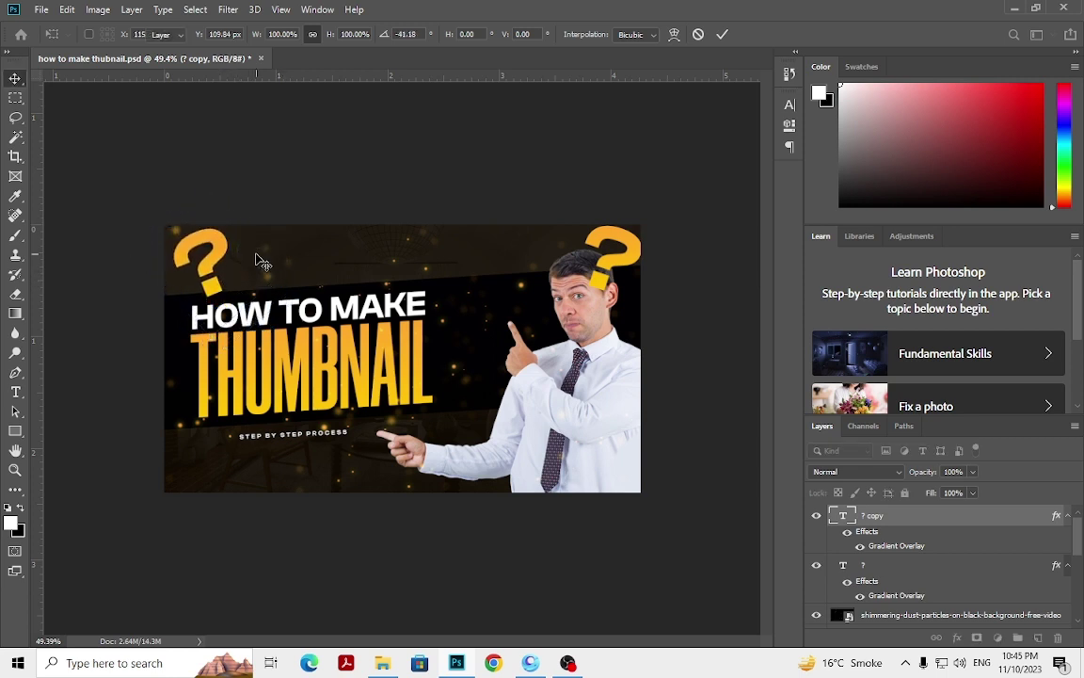
Step: Move the question-mark layer lower in the Layers stack toward the man layer
click(941, 614)
scroll(937, 607, down, 2)
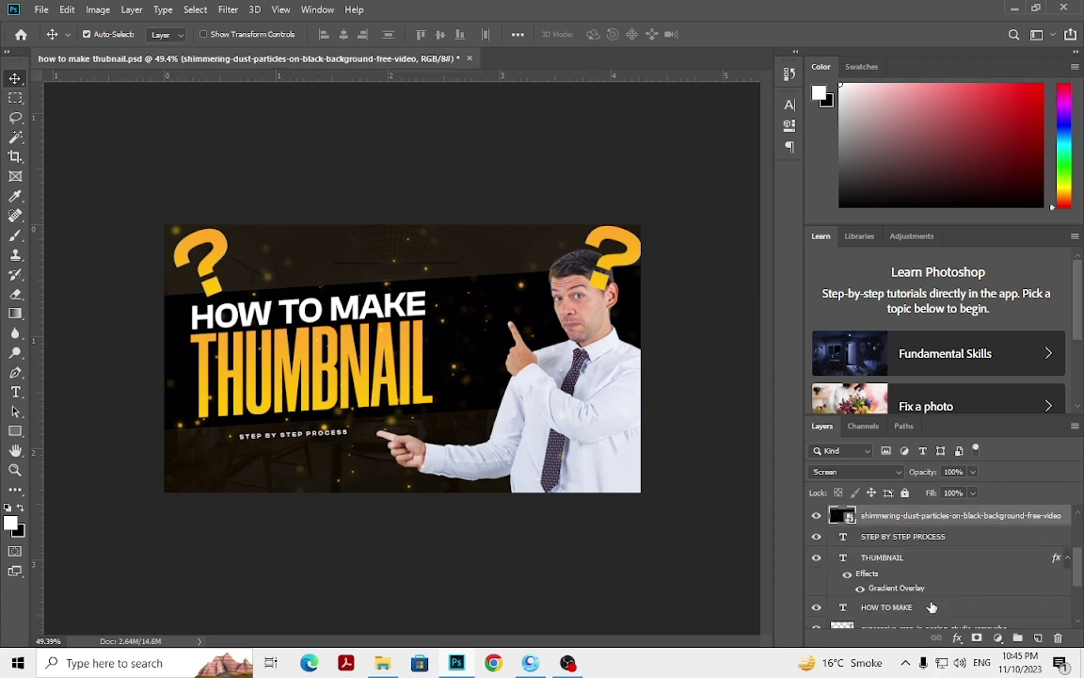
scroll(932, 602, down, 1)
scroll(935, 588, up, 2)
scroll(946, 567, up, 1)
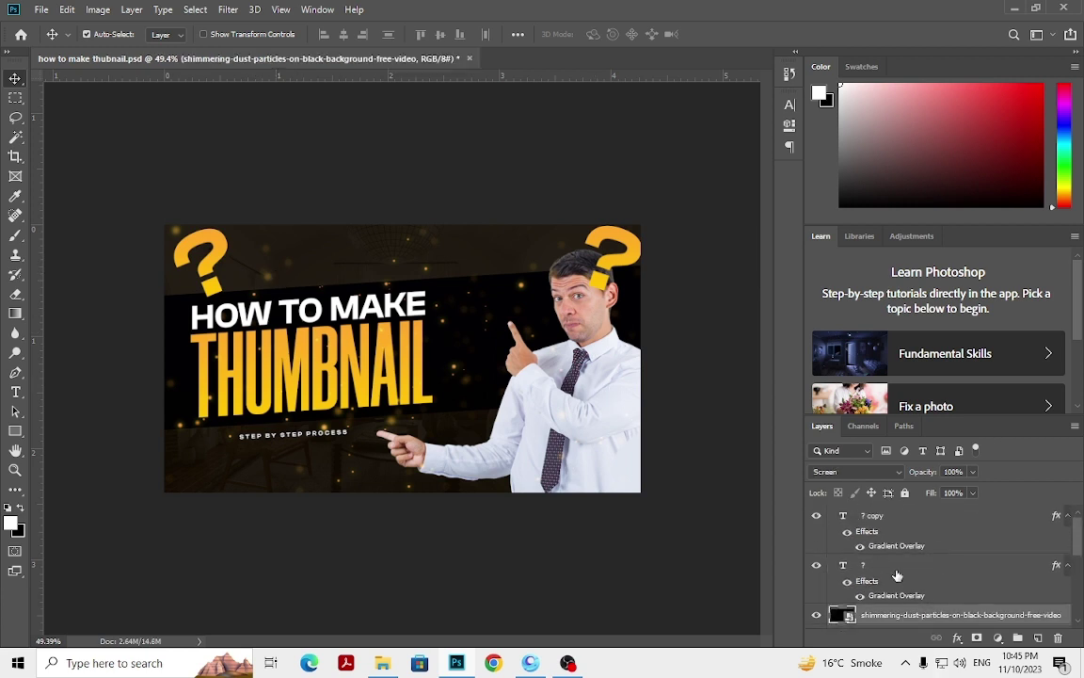
drag(897, 575, 867, 638)
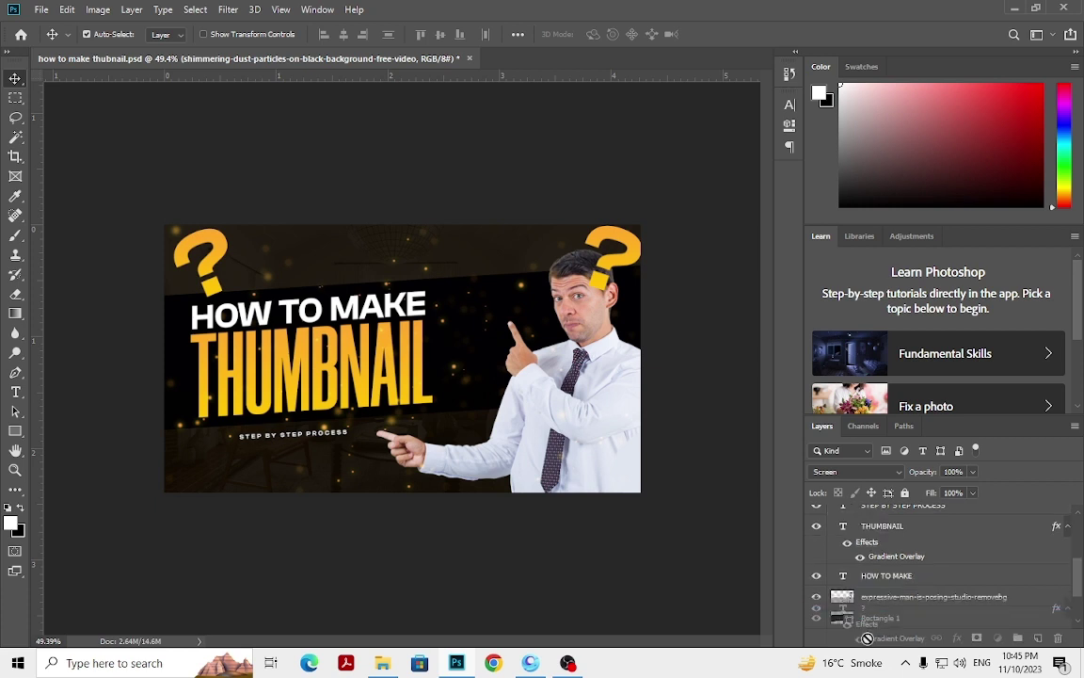
Step: Tuck the question mark behind the man and put a copy at the bottom left
drag(867, 638, 843, 602)
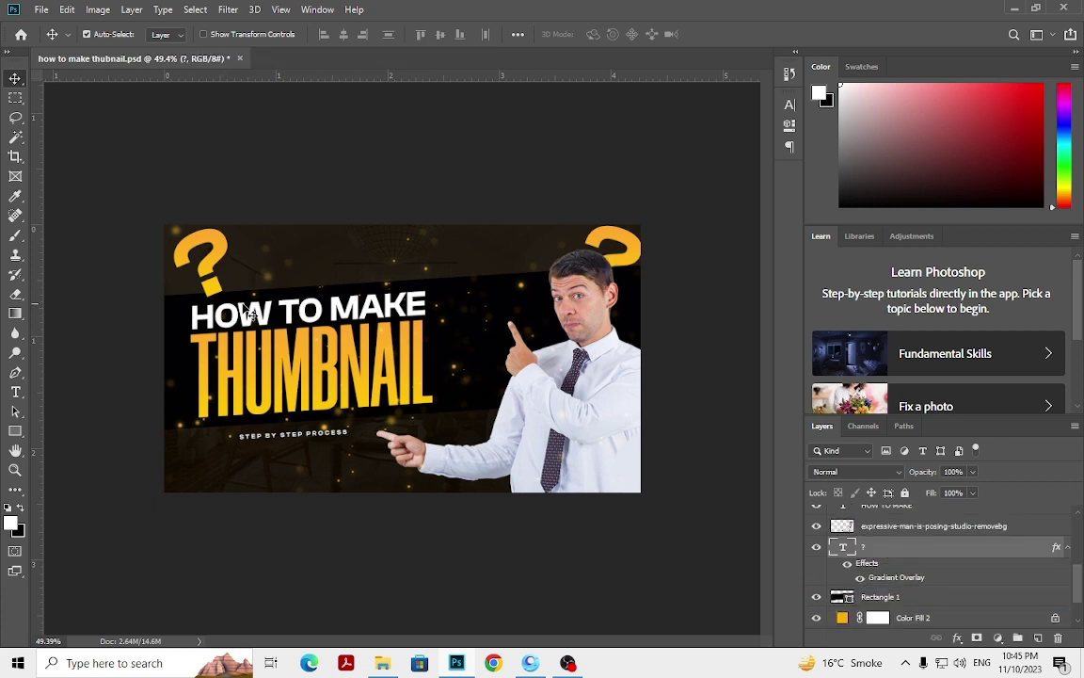
key(ctrl+j)
key(ctrl+j)
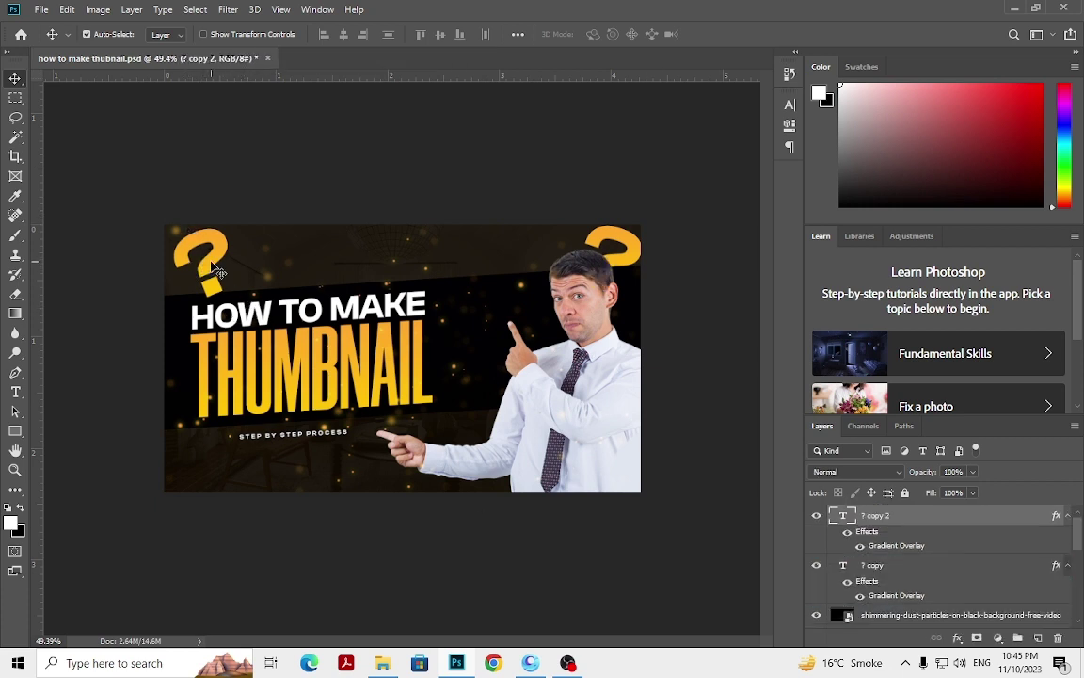
drag(218, 270, 226, 468)
Step: Scale the bottom-left question mark to 71%, tilt it about 5°, and copy it onto the man's shirt
key(ctrl+t)
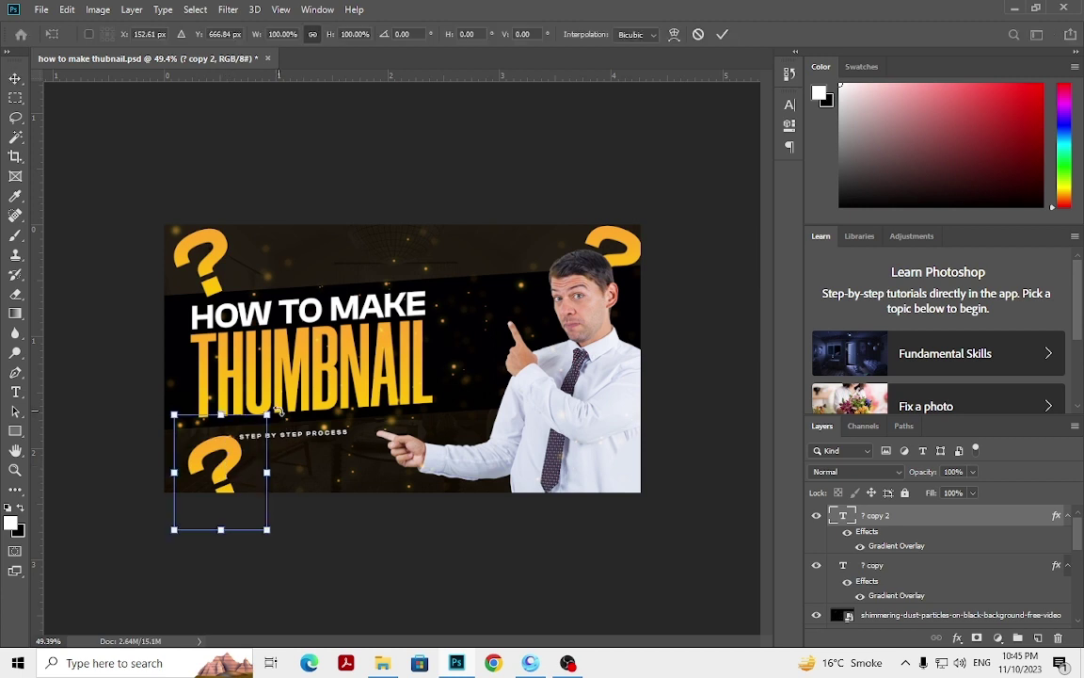
mouse_move(267, 414)
mouse_down()
mouse_move(240, 448)
mouse_move(219, 452)
mouse_move(259, 426)
mouse_up()
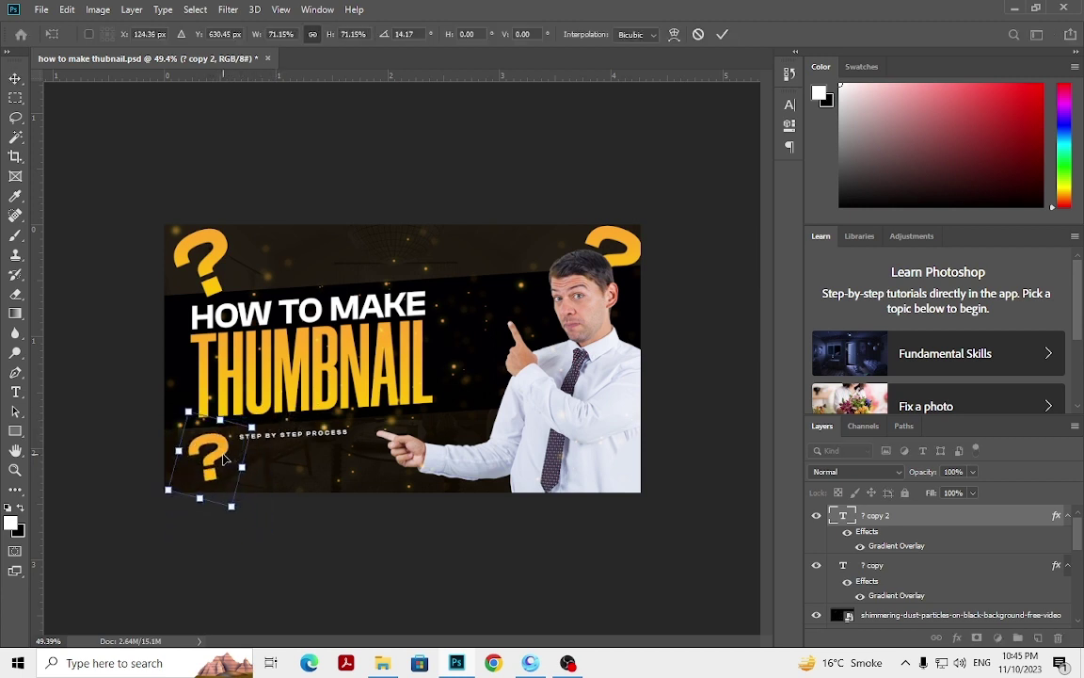
drag(208, 454, 209, 468)
drag(272, 431, 283, 372)
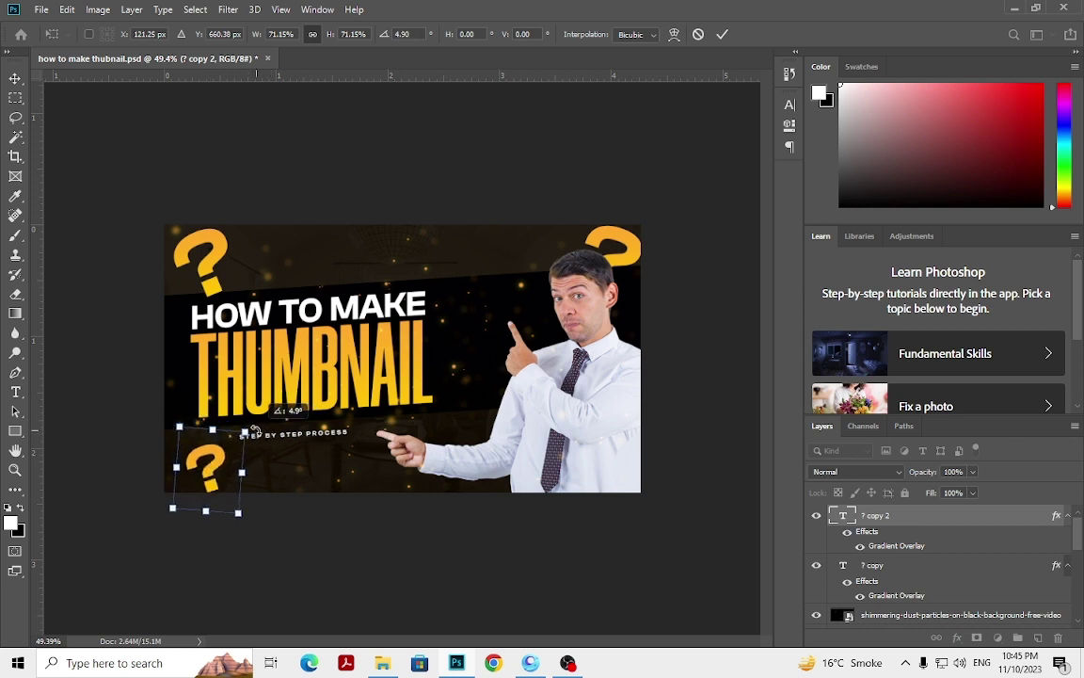
key(Return)
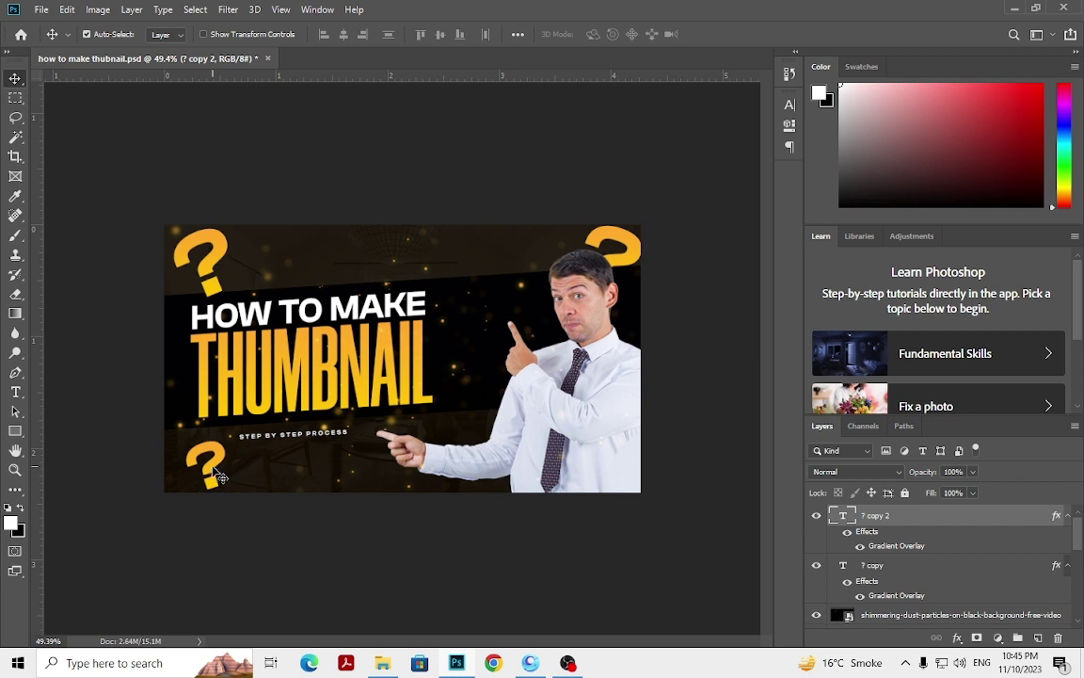
drag(218, 477, 637, 480)
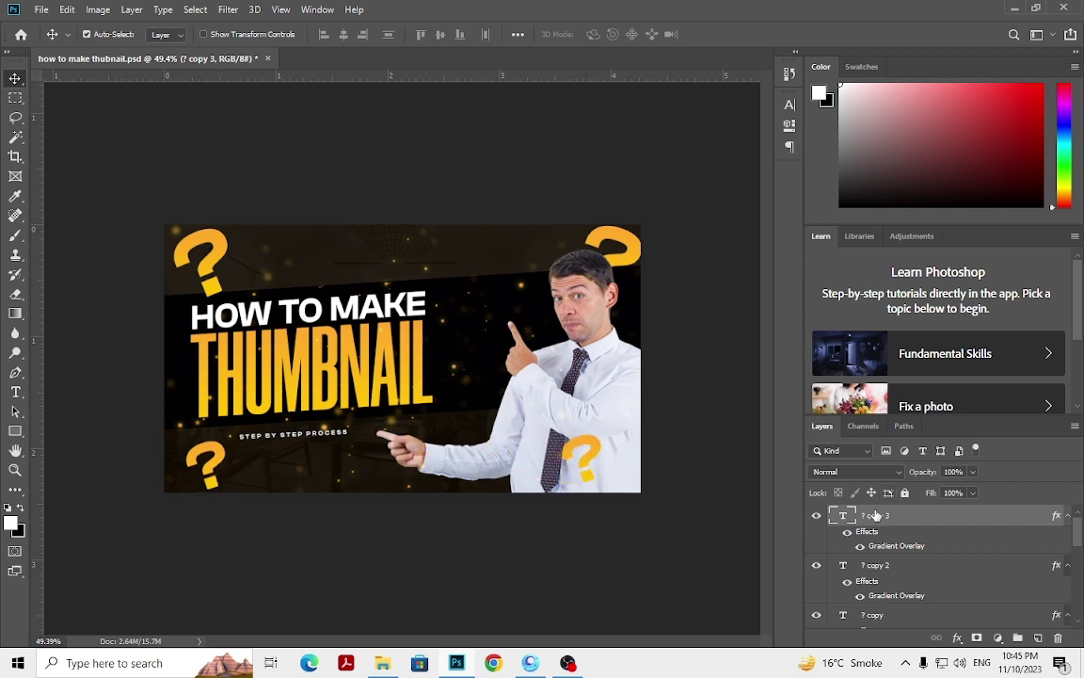
Step: Apply an 8.8-pixel Gaussian Blur to the shirt question mark, converting it to a Smart Object
click(194, 10)
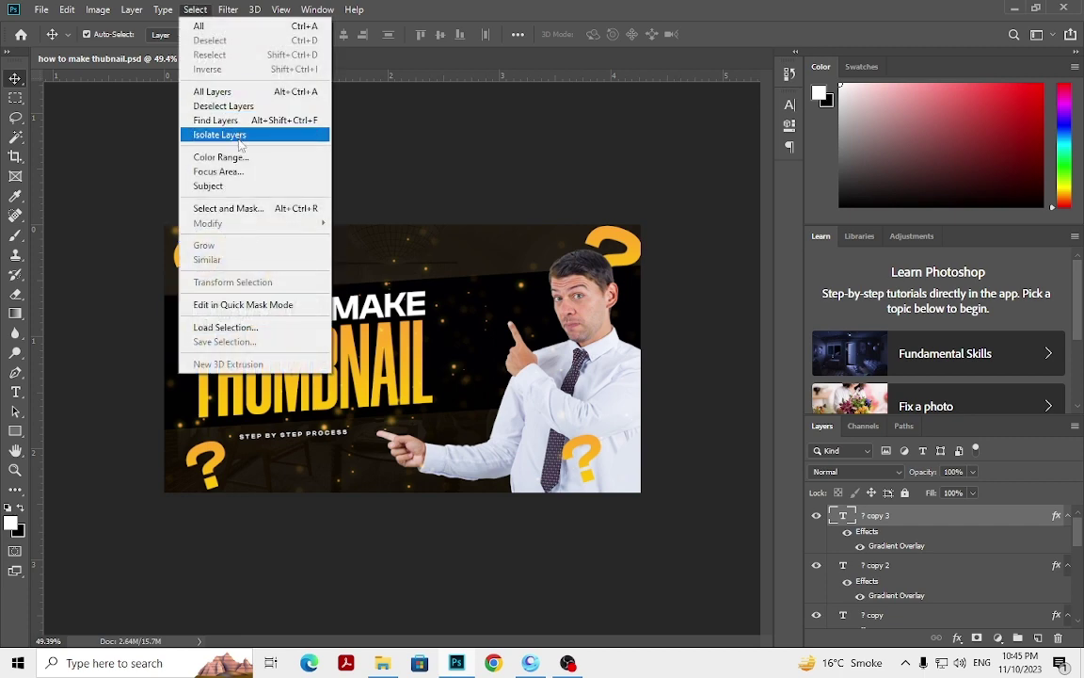
mouse_move(228, 9)
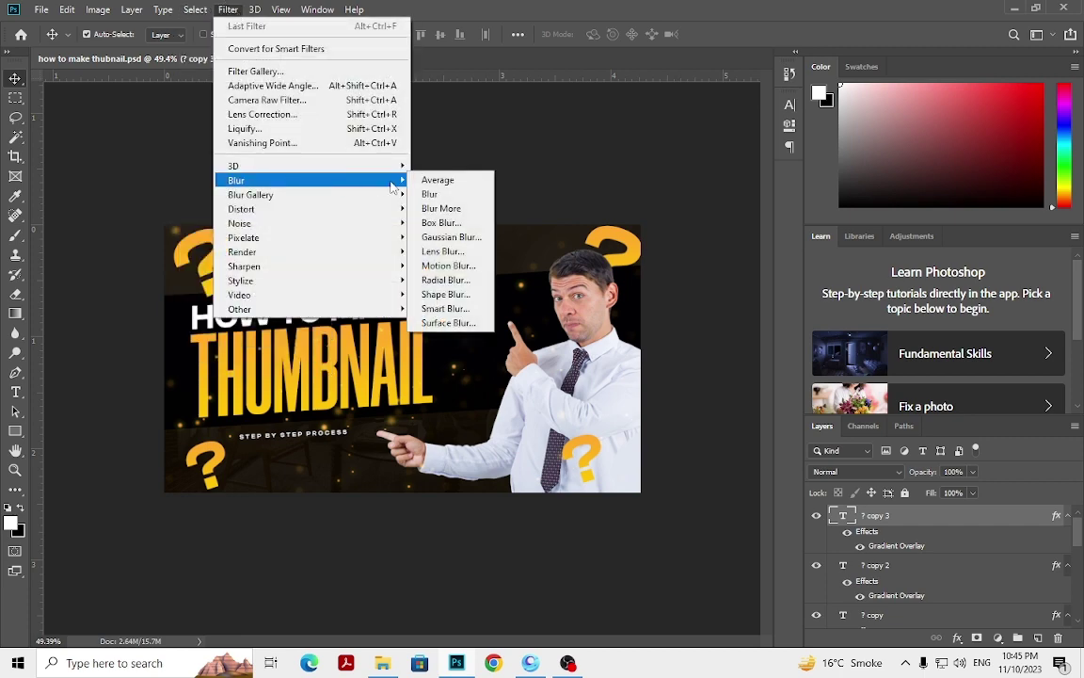
click(451, 237)
click(552, 250)
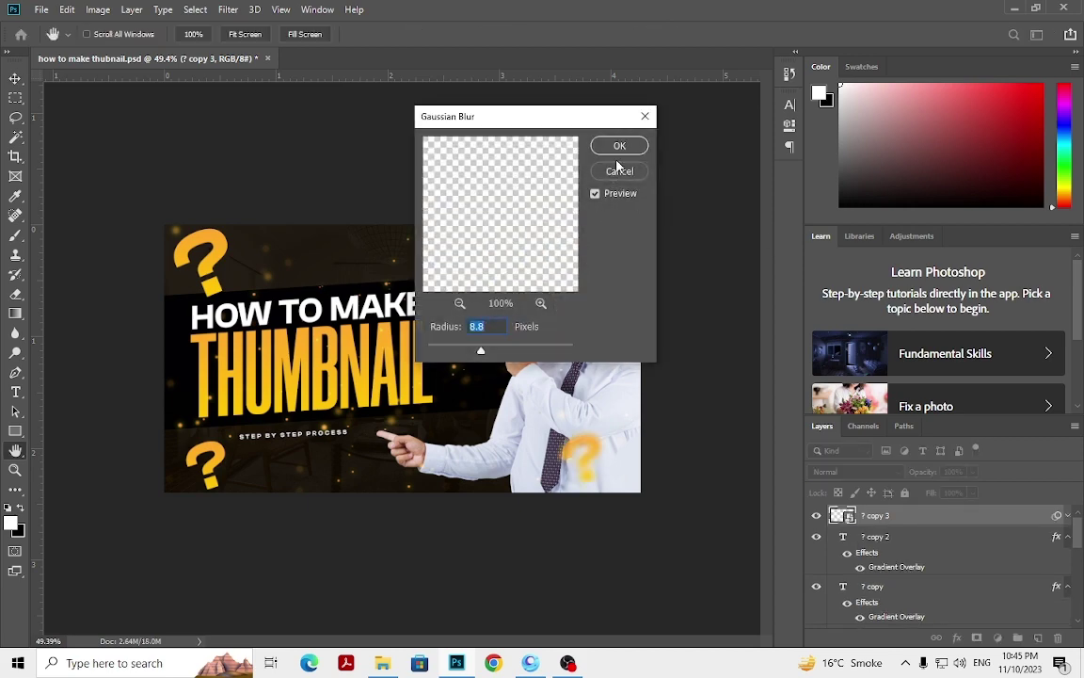
click(620, 146)
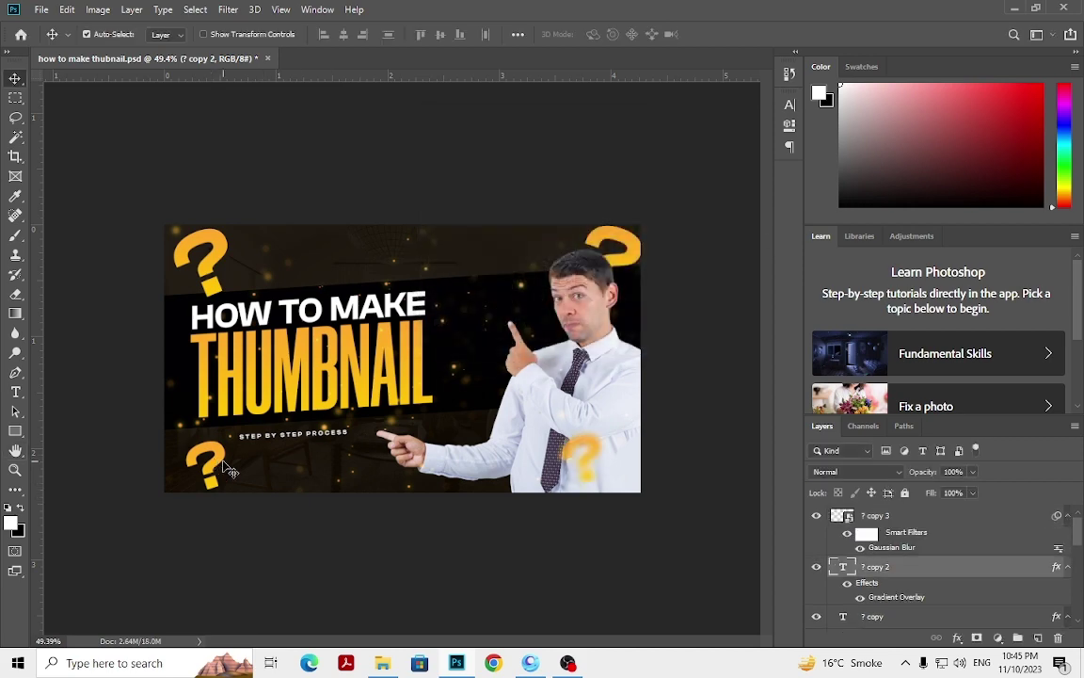
Step: Undo the accidental duplicate and step back out of the blur and Smart Object conversion
key(alt+bracketleft)
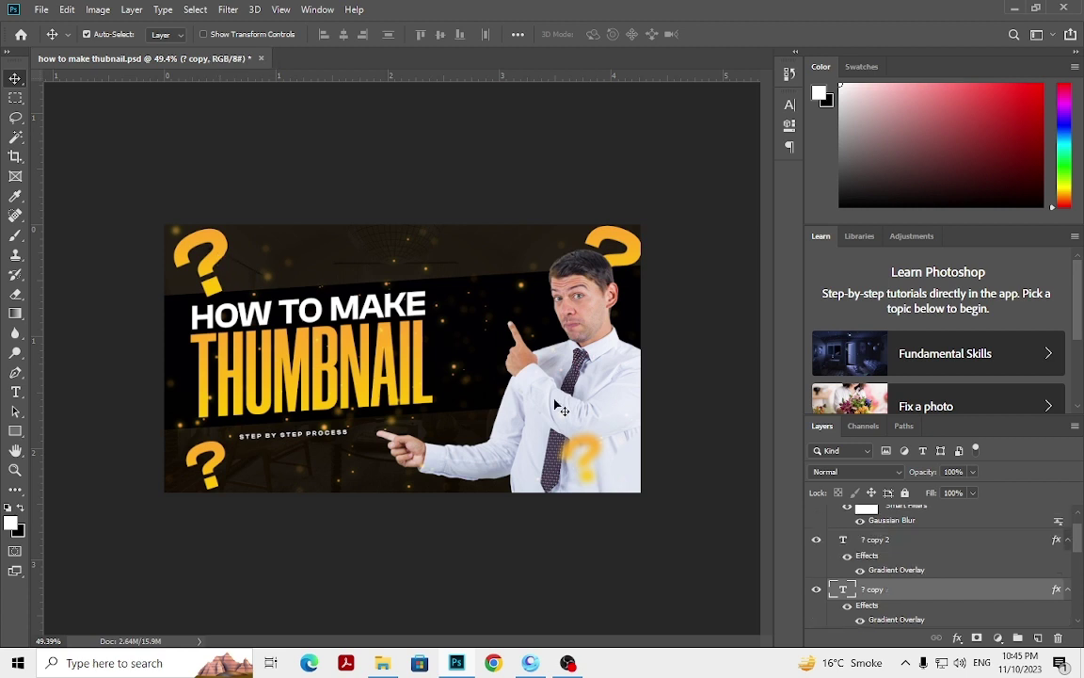
scroll(998, 565, up, 1)
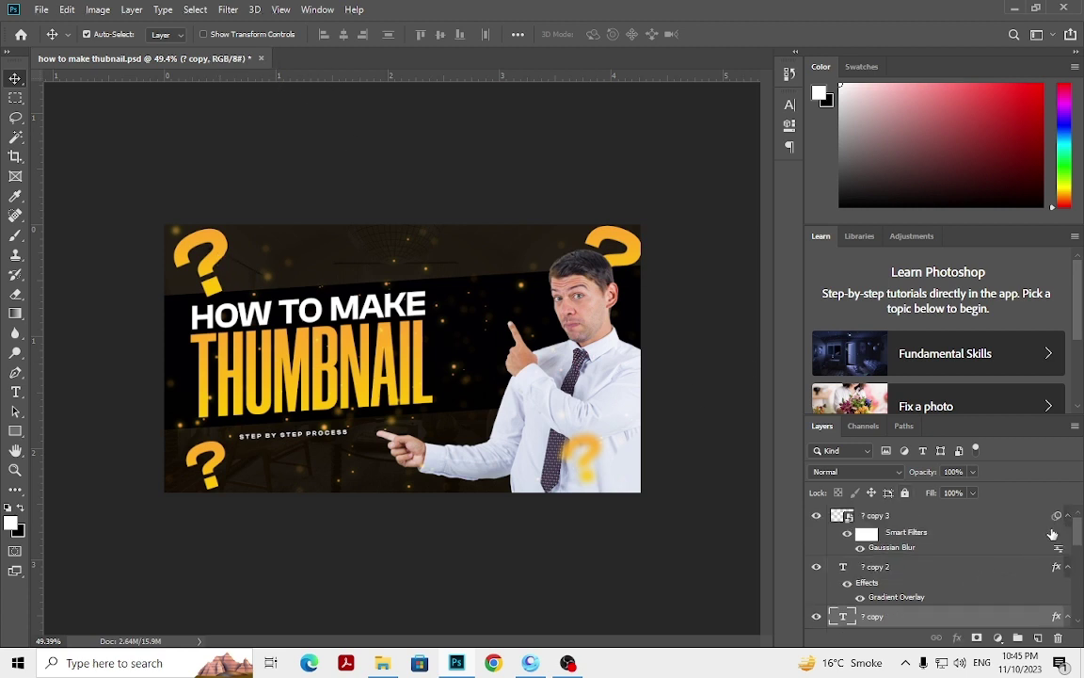
drag(1052, 534, 1062, 526)
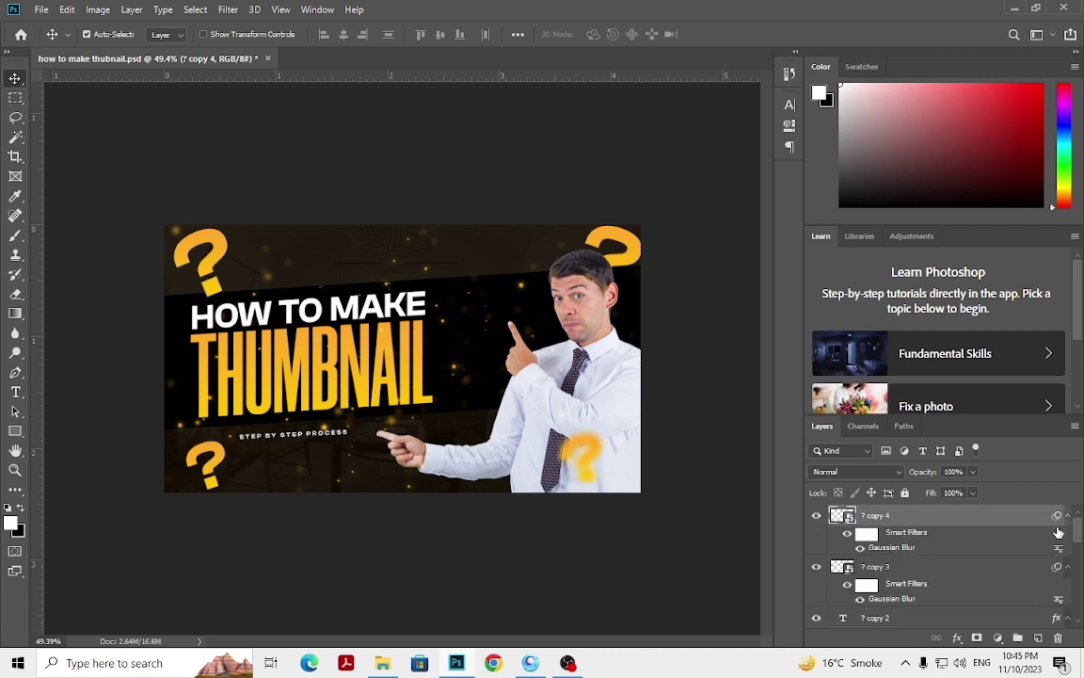
key(ctrl+z)
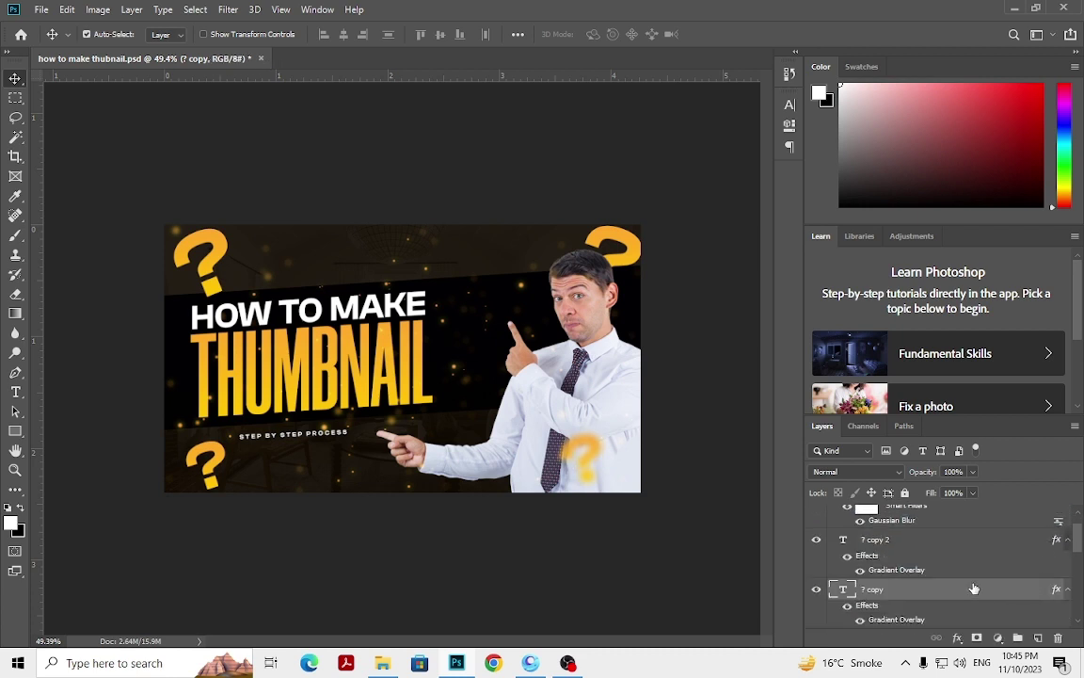
scroll(941, 590, up, 1)
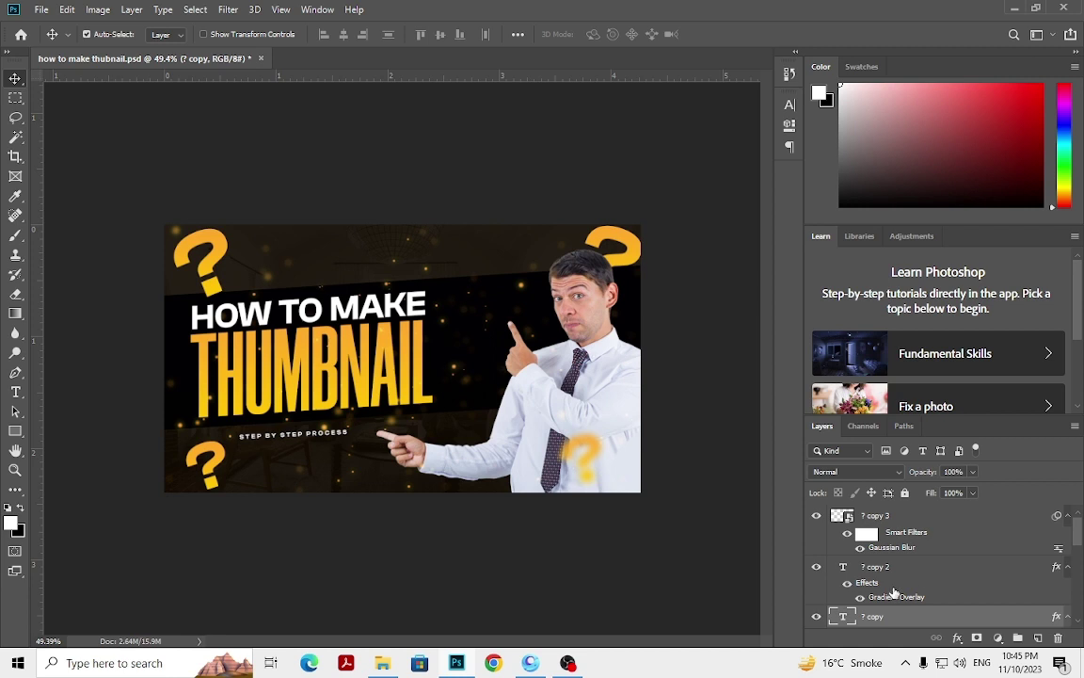
click(1057, 519)
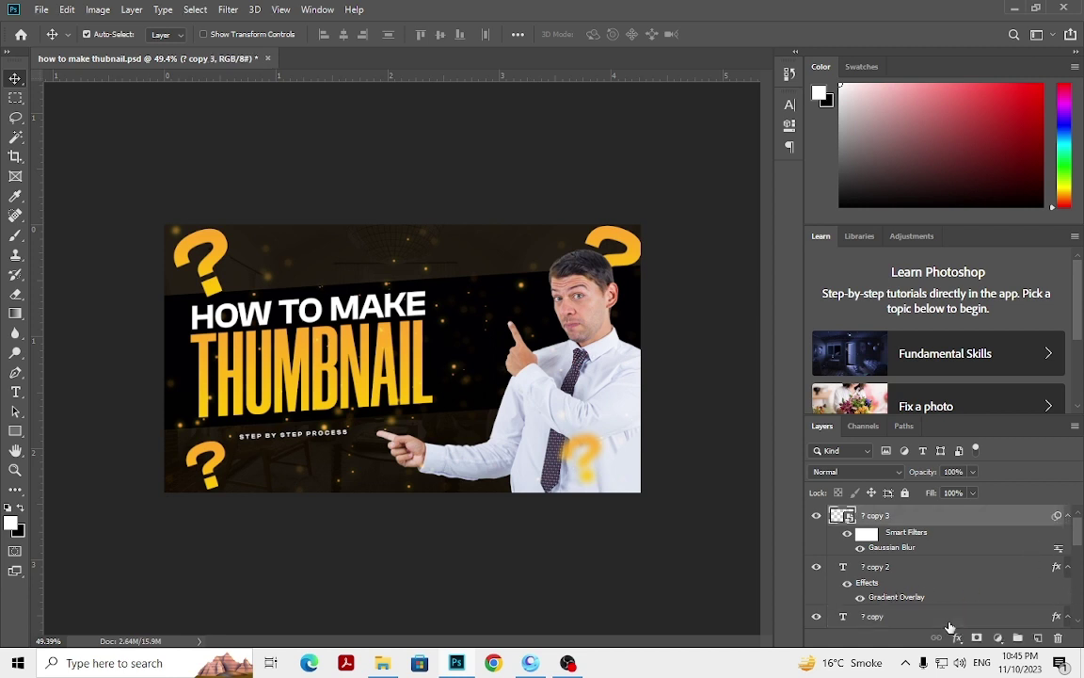
key(ctrl+z)
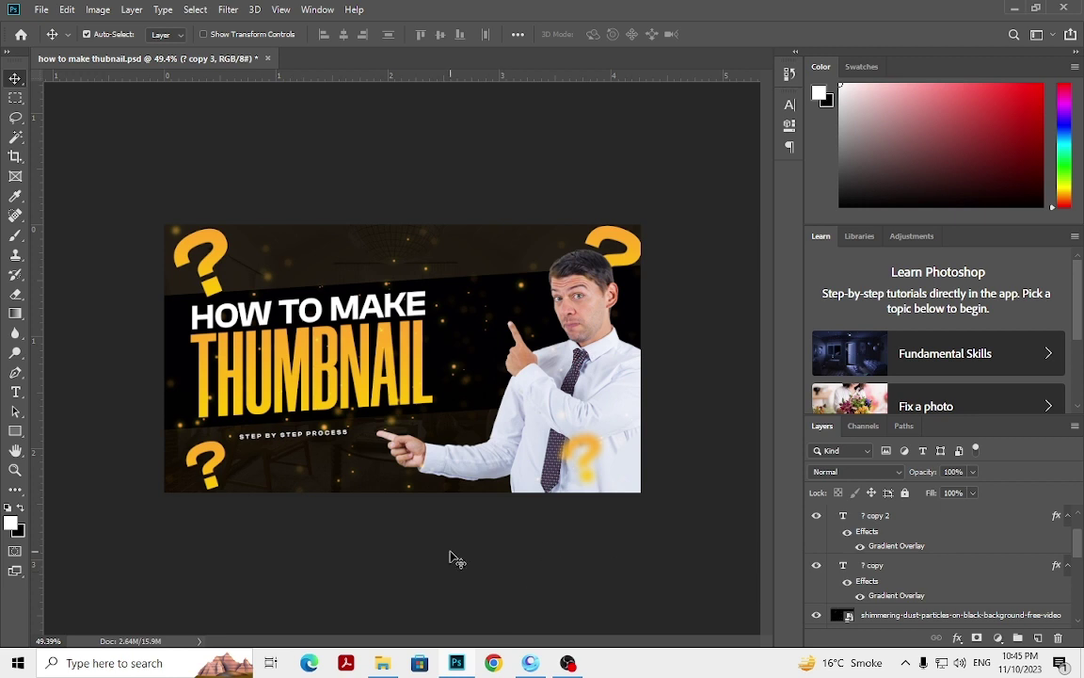
key(ctrl+z)
Step: Redo the shirt question mark's blur and give the top-left question mark the same Gaussian Blur
click(582, 463)
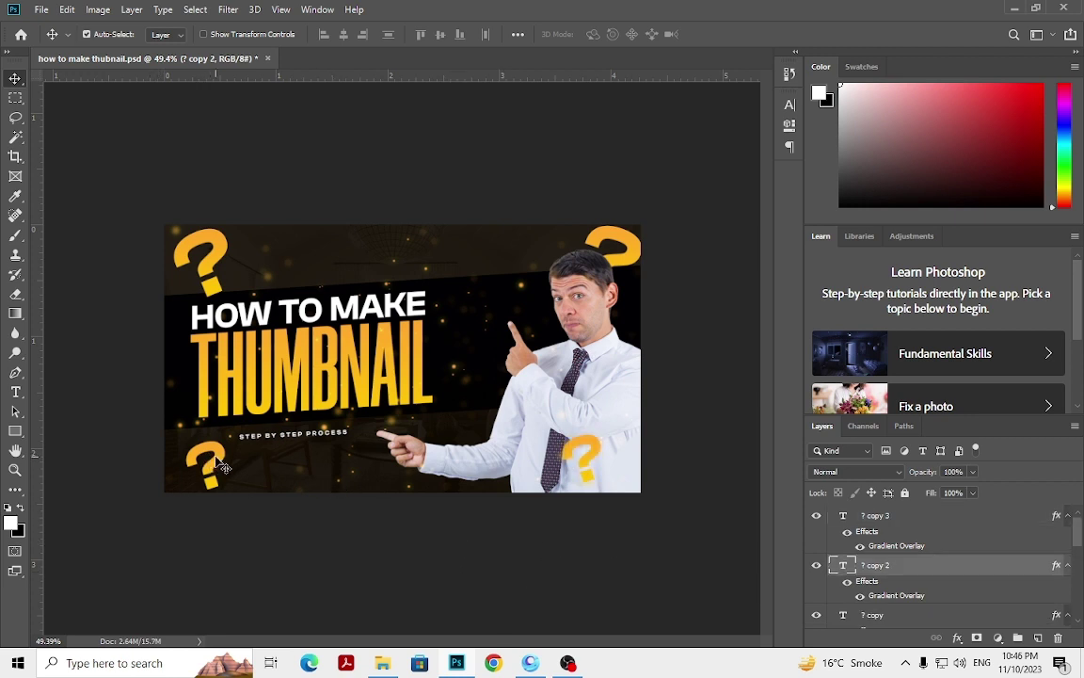
key(ctrl+shift+z)
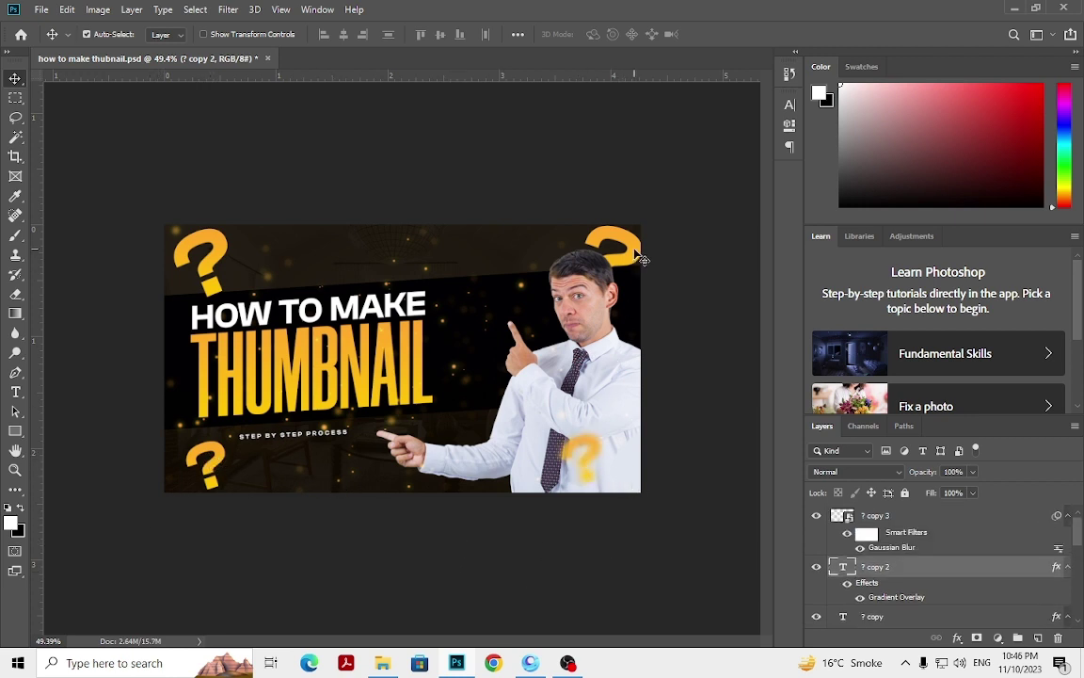
ctrl+click(570, 231)
click(224, 262)
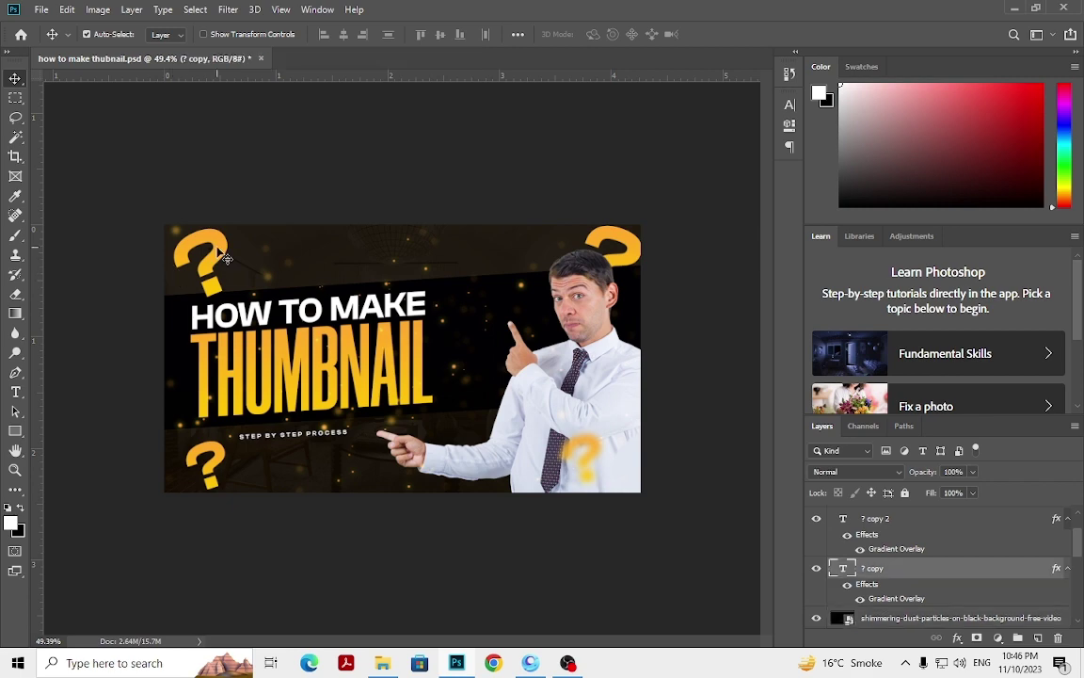
click(229, 10)
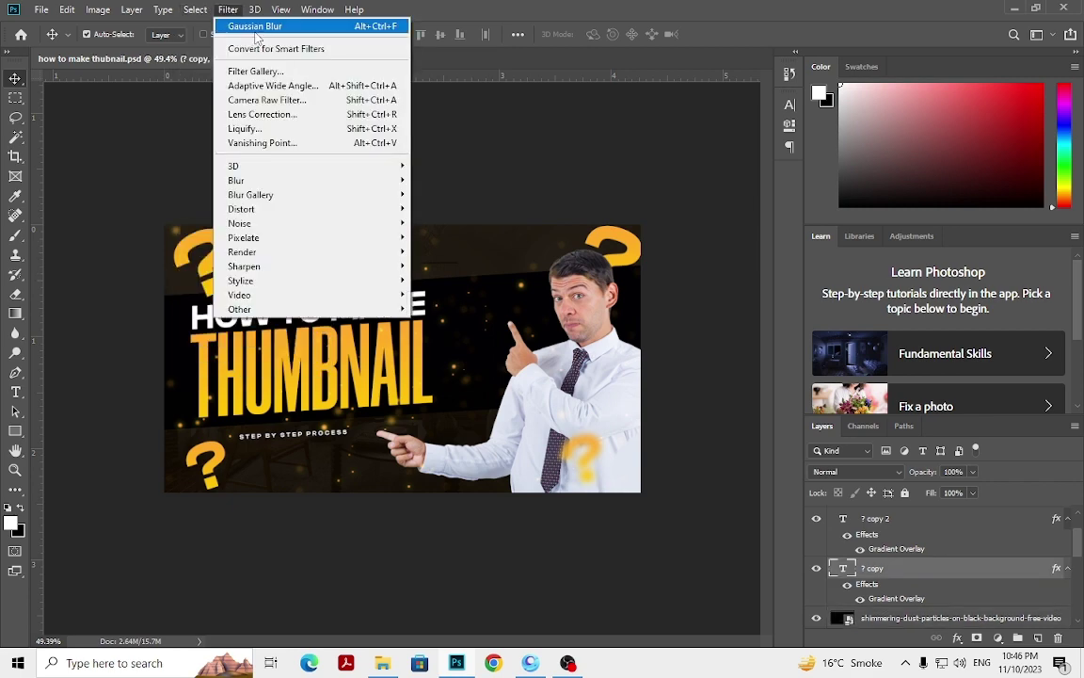
click(247, 26)
Step: Zoom out to view the whole thumbnail and clear the layer selection
key(ctrl+minus)
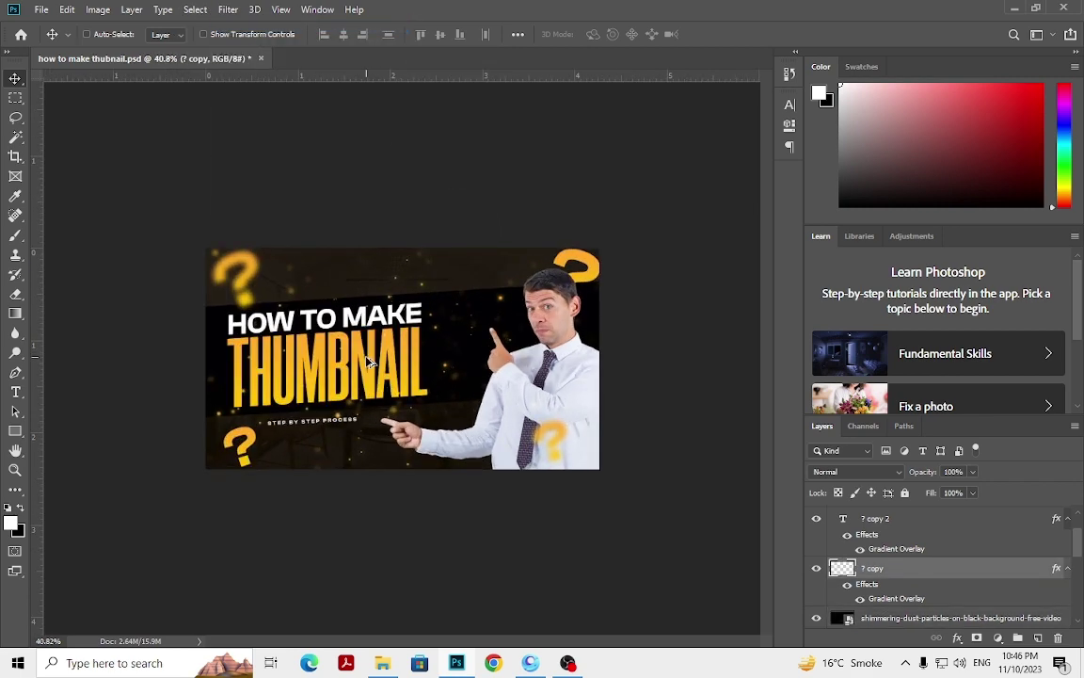
key(ctrl+plus)
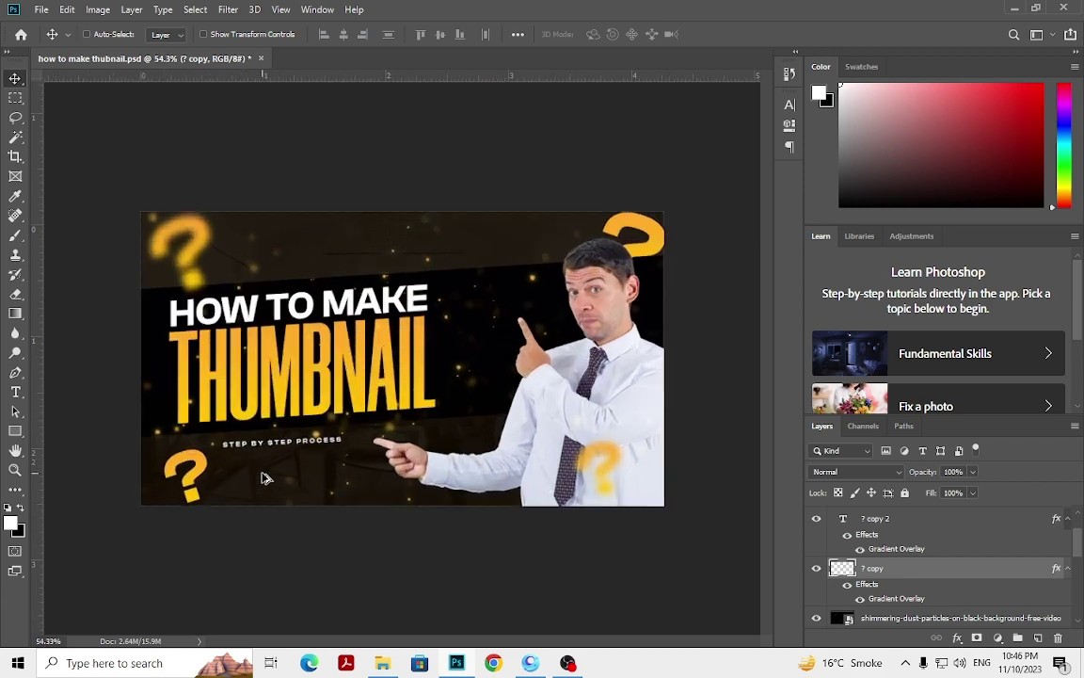
key(ctrl+minus)
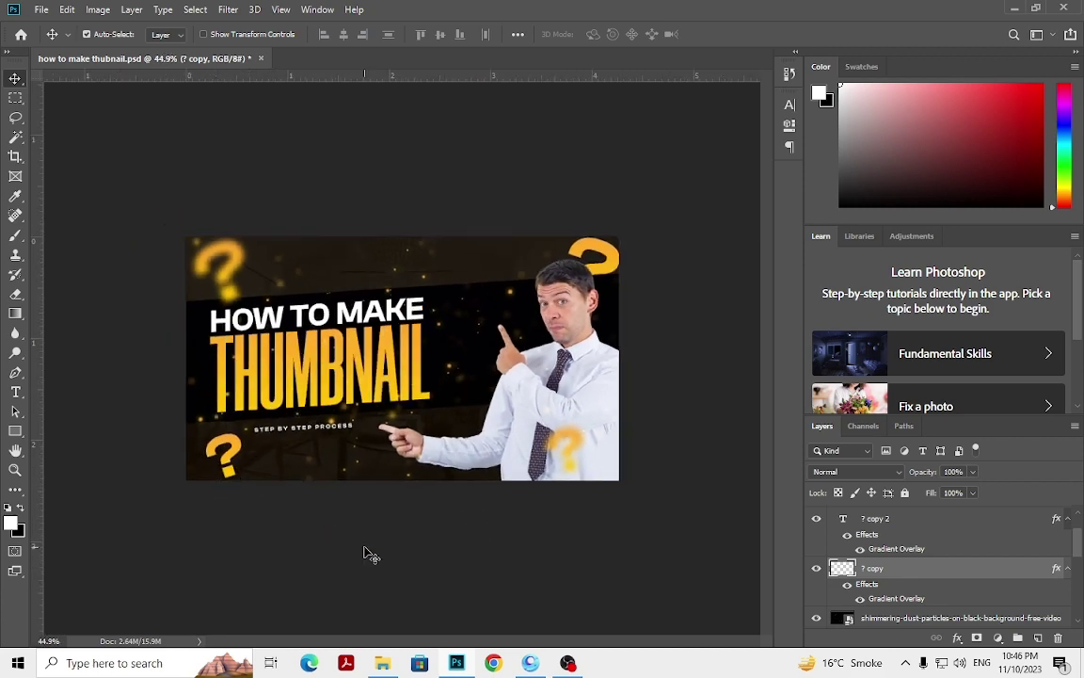
ctrl+click(292, 508)
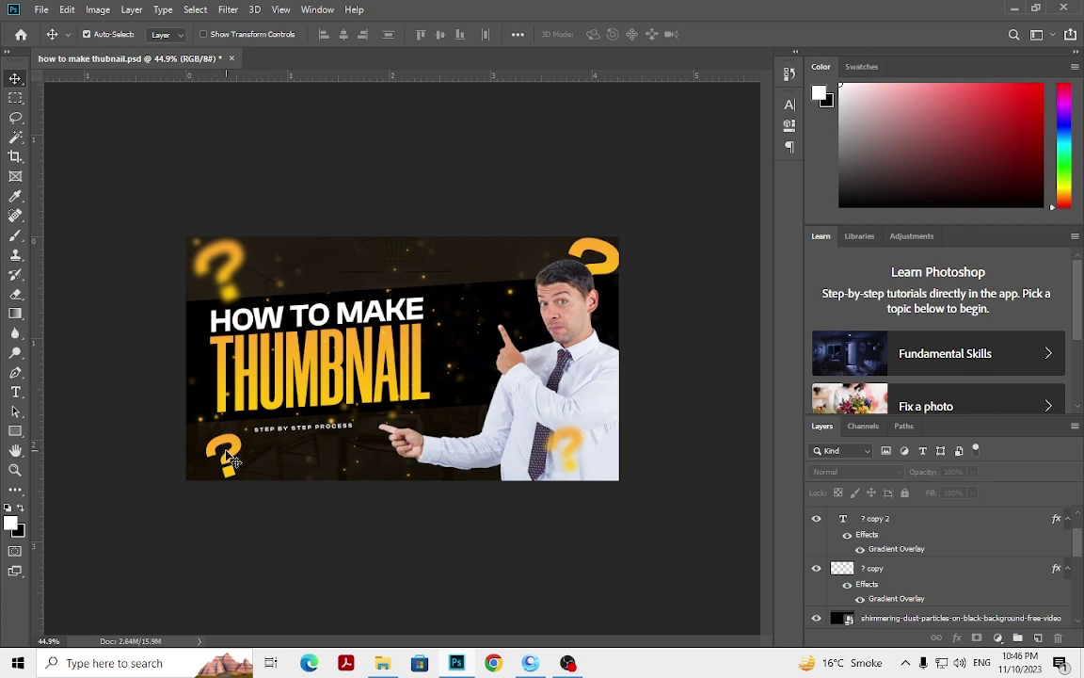